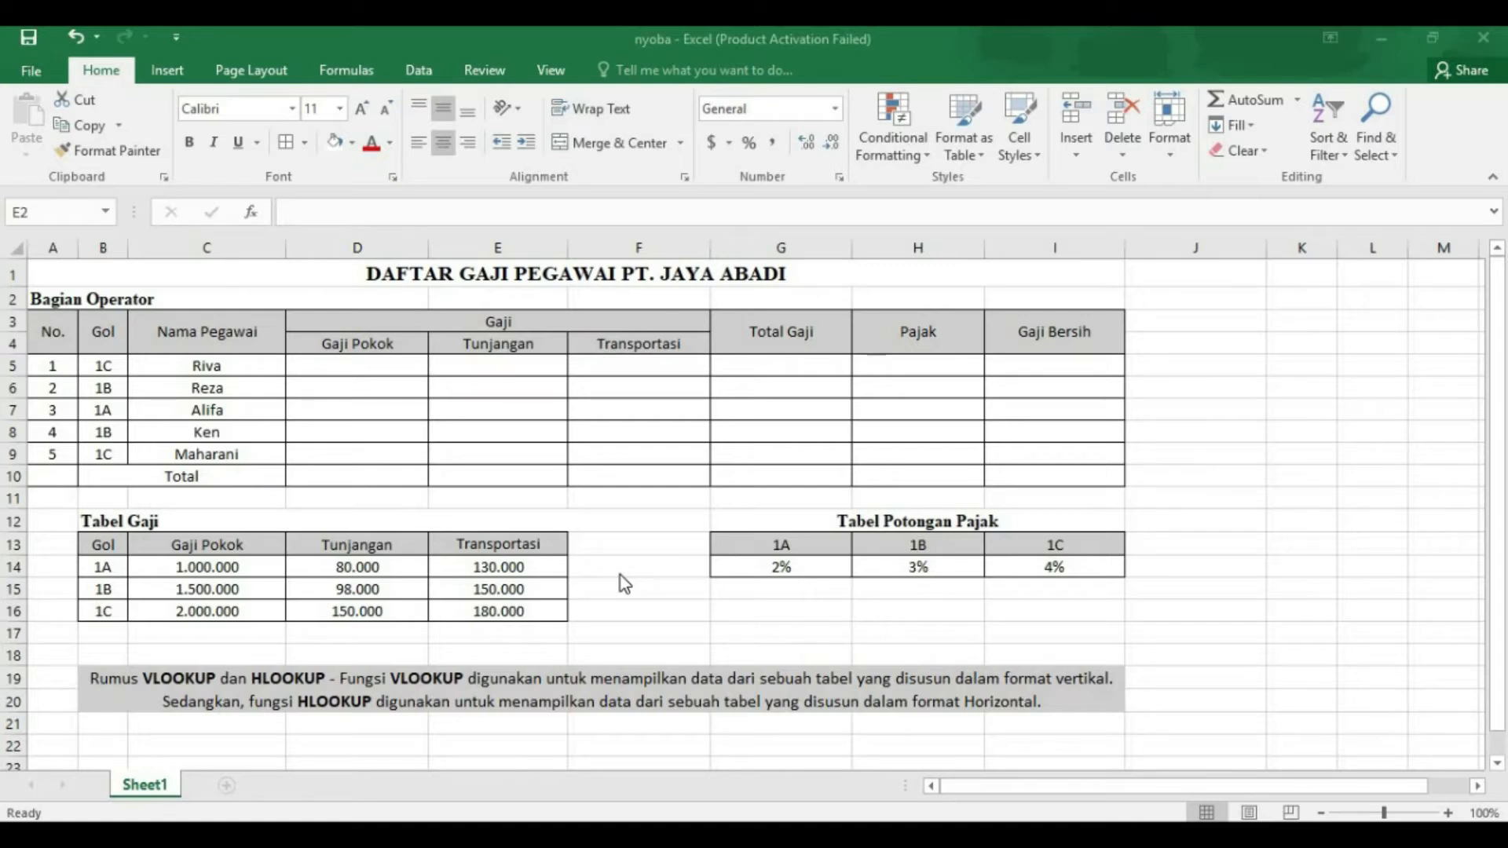
Write the formula =VLOOKUP(B5,B13:E16,2) in D5 to look up the first employee's Gaji Pokok
left_click(372, 368)
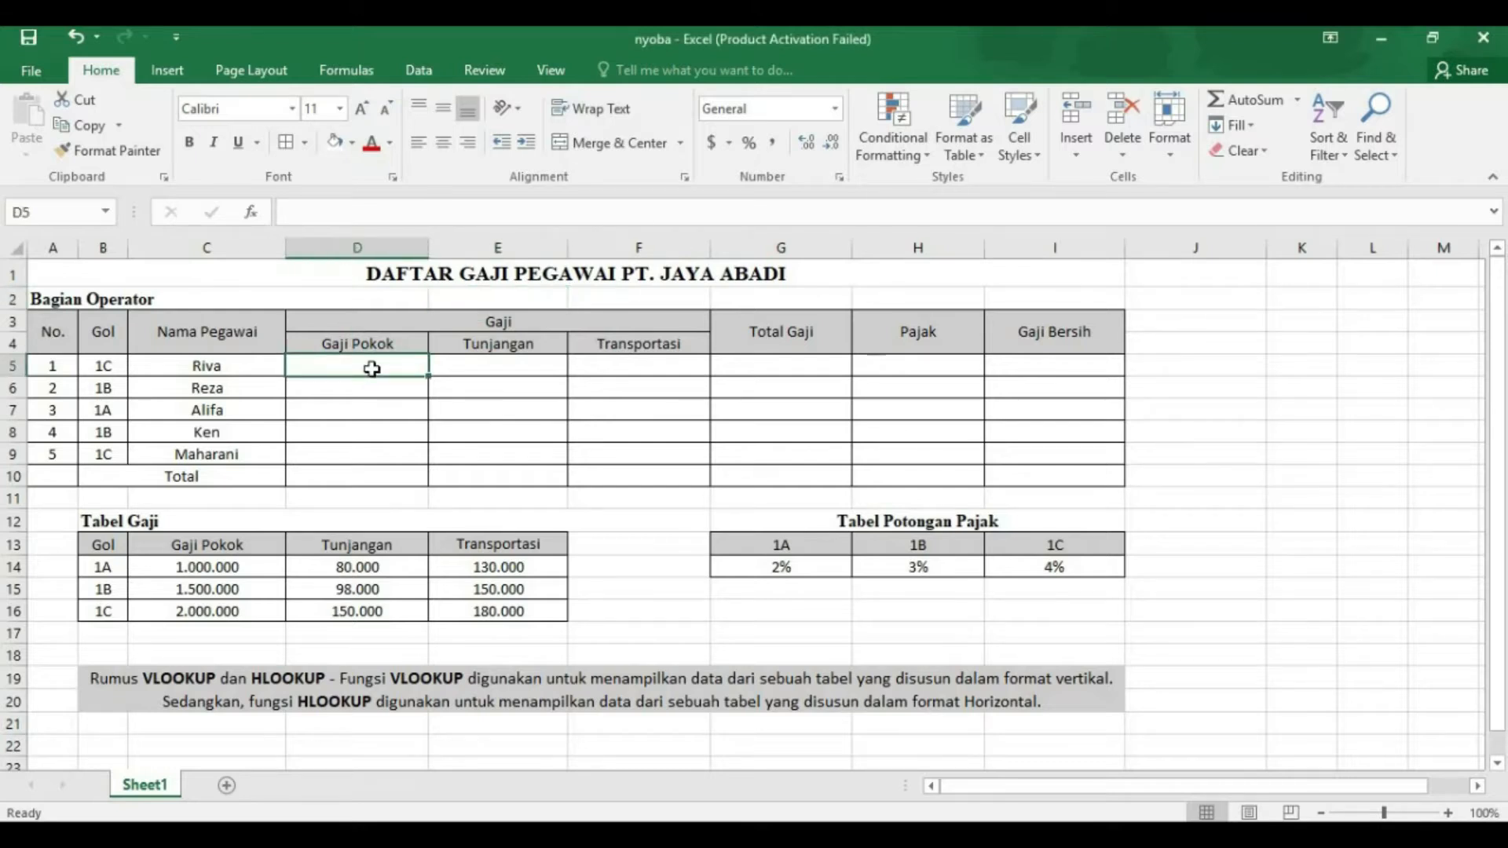
type("=")
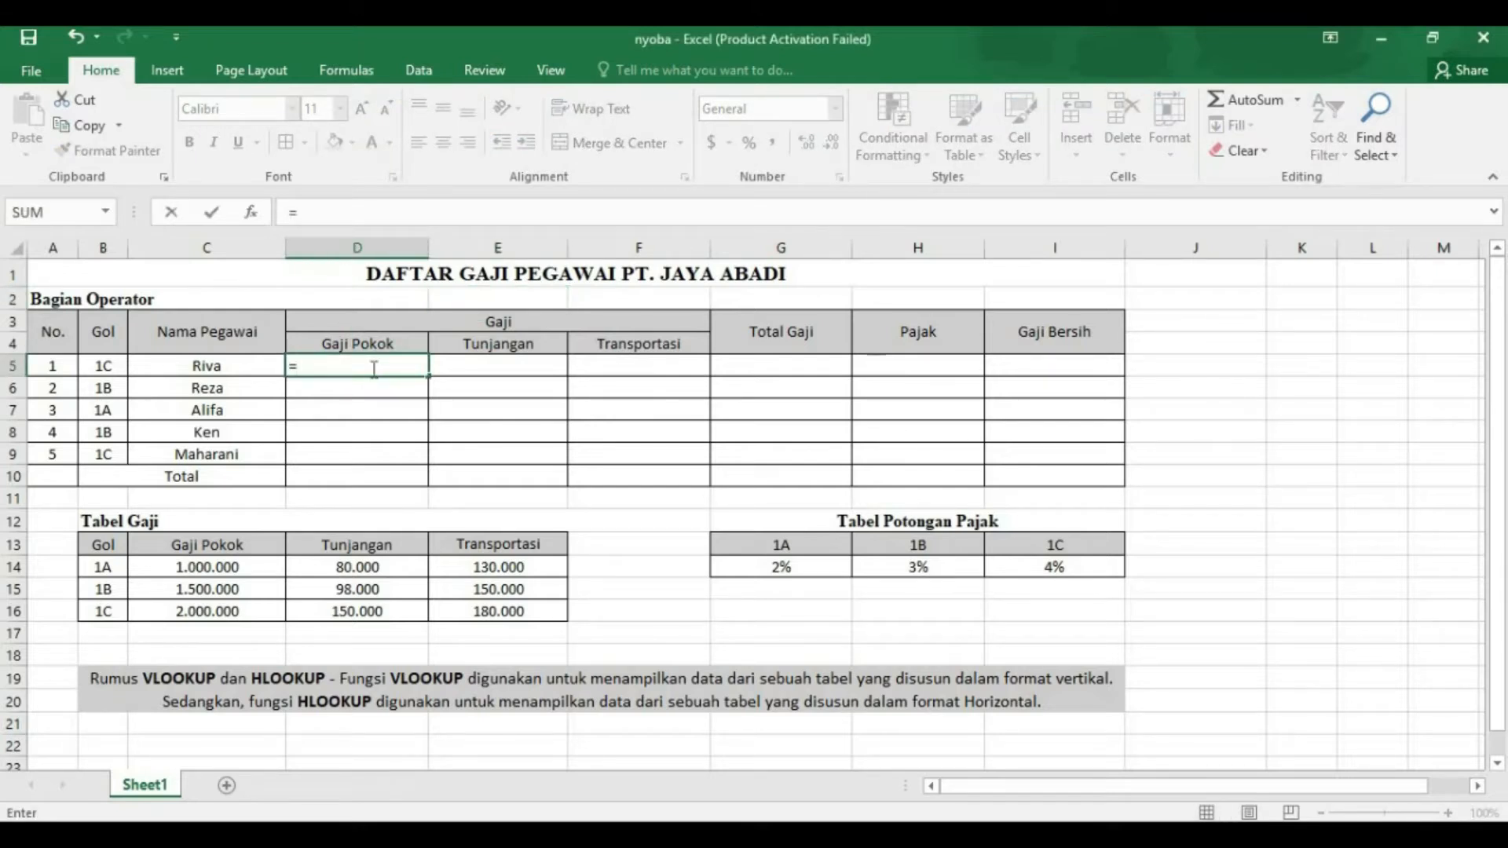
type("vlo")
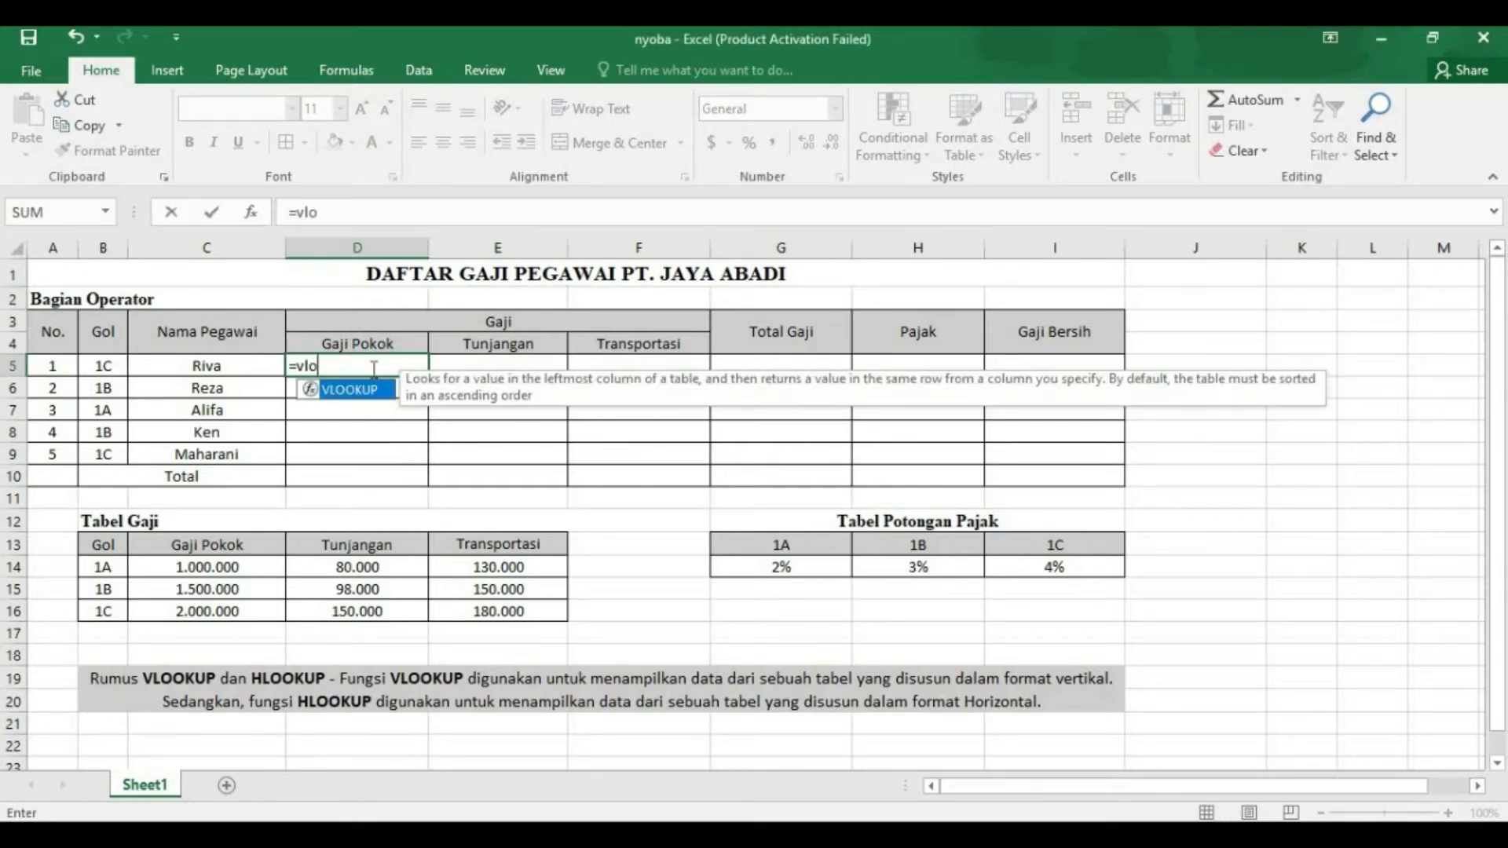
double_click(375, 393)
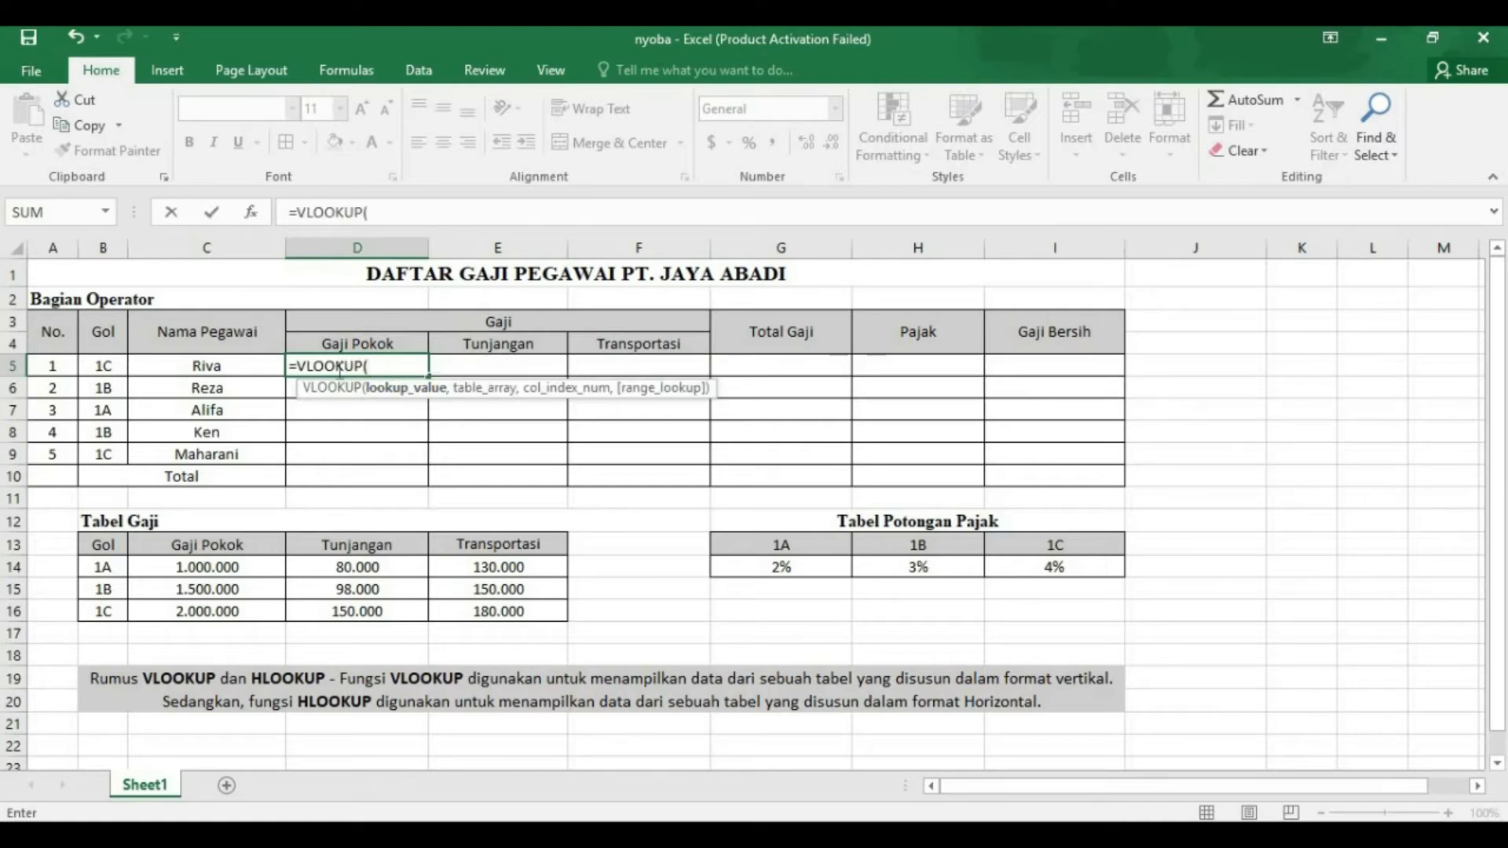
left_click(110, 370)
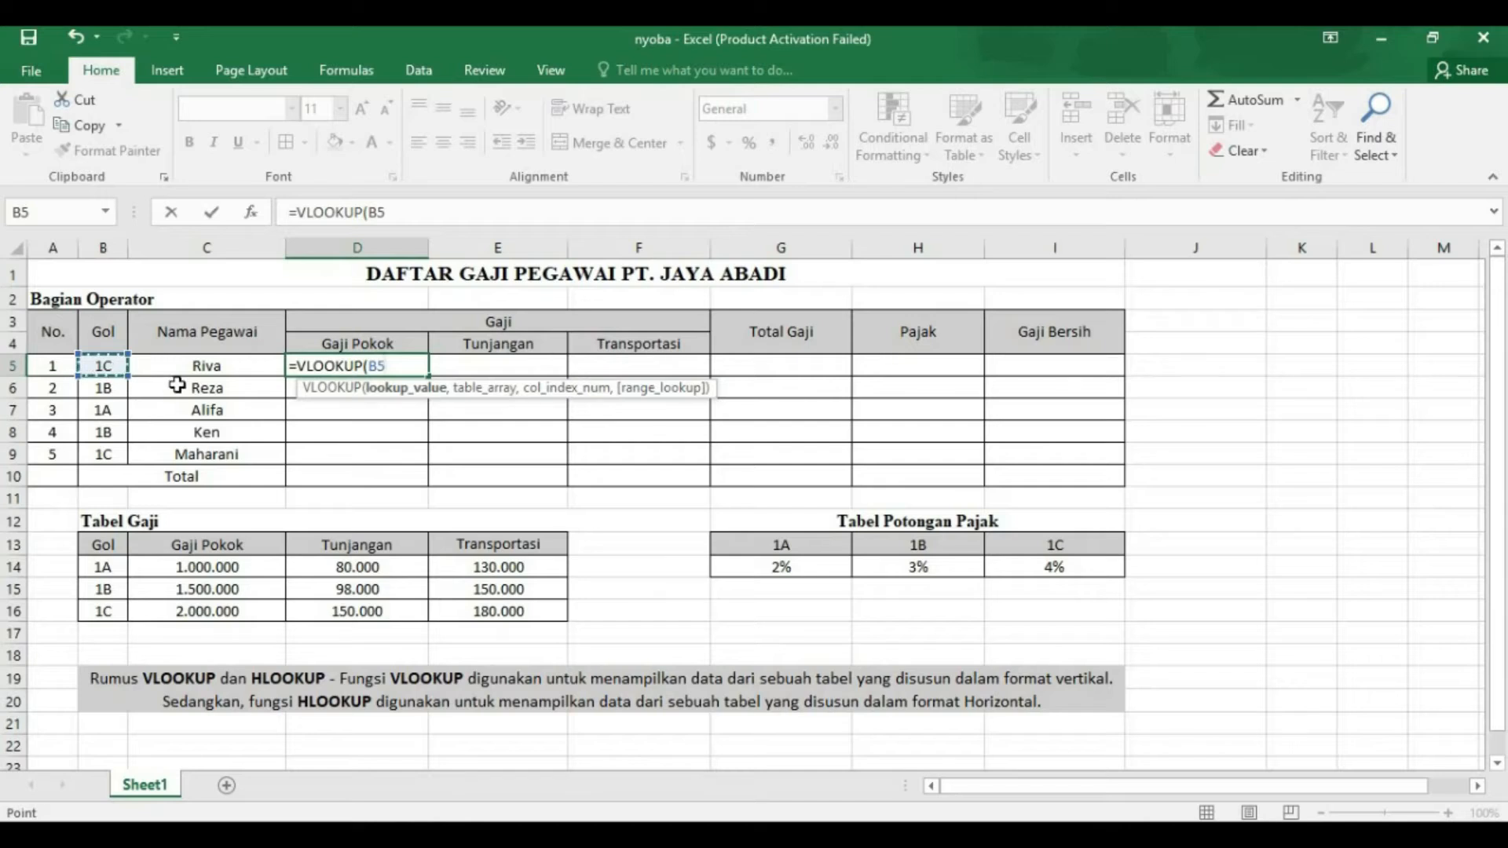
type(",")
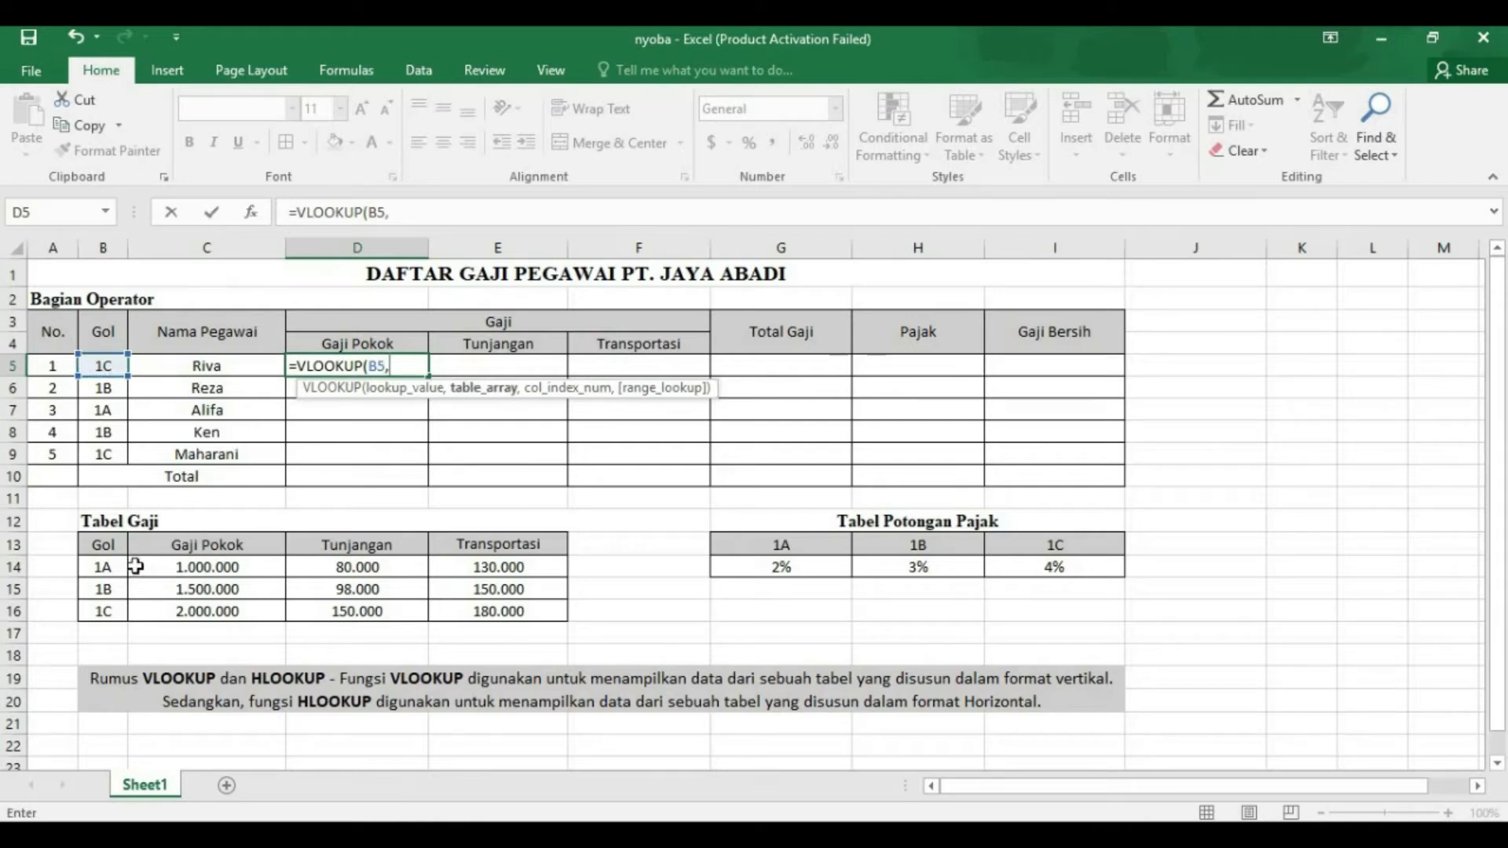
left_click_drag(104, 549, 498, 610)
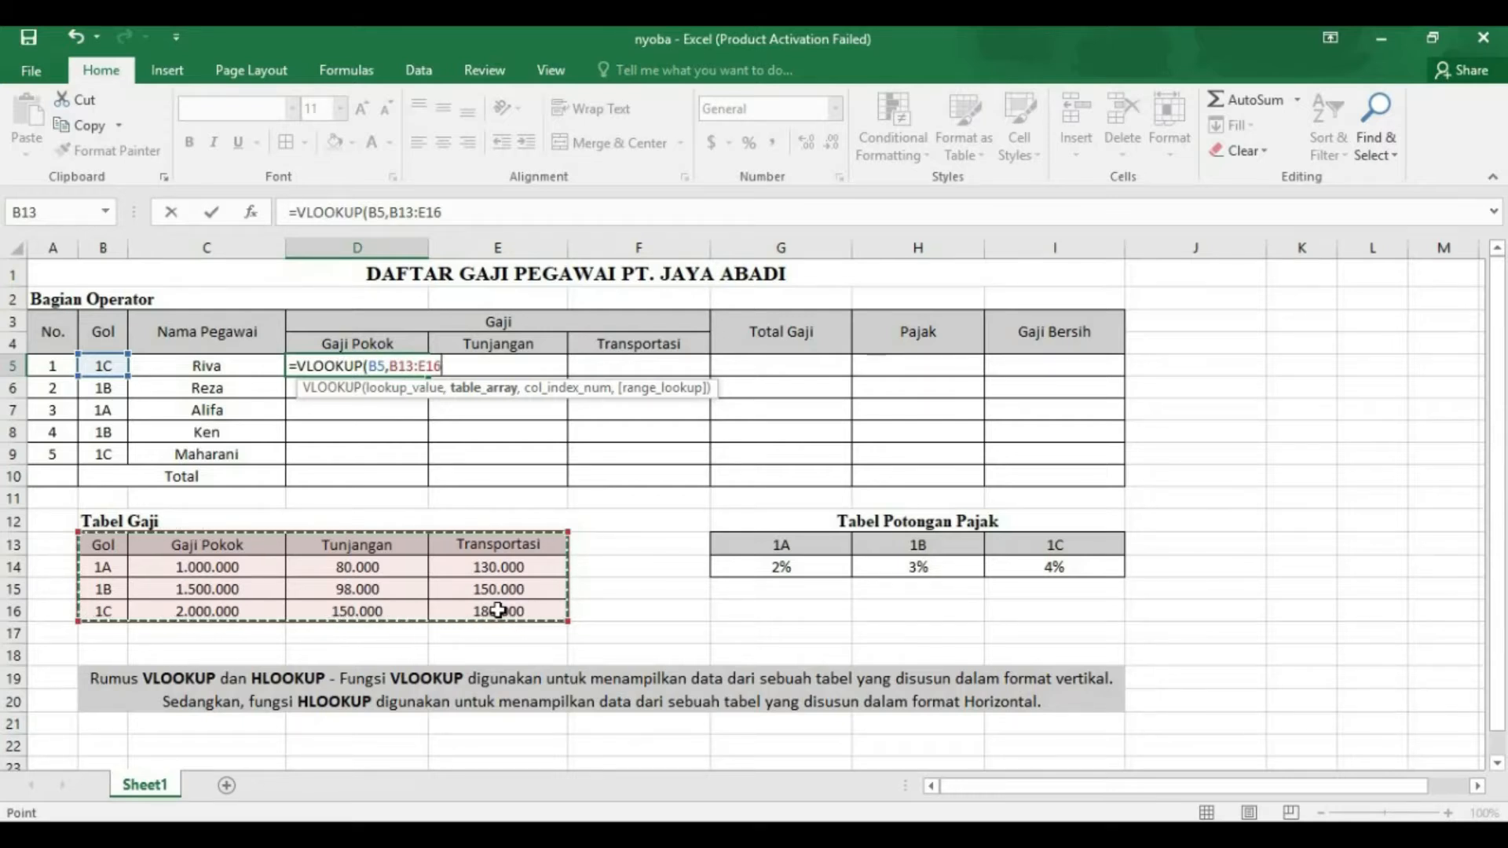
type(",")
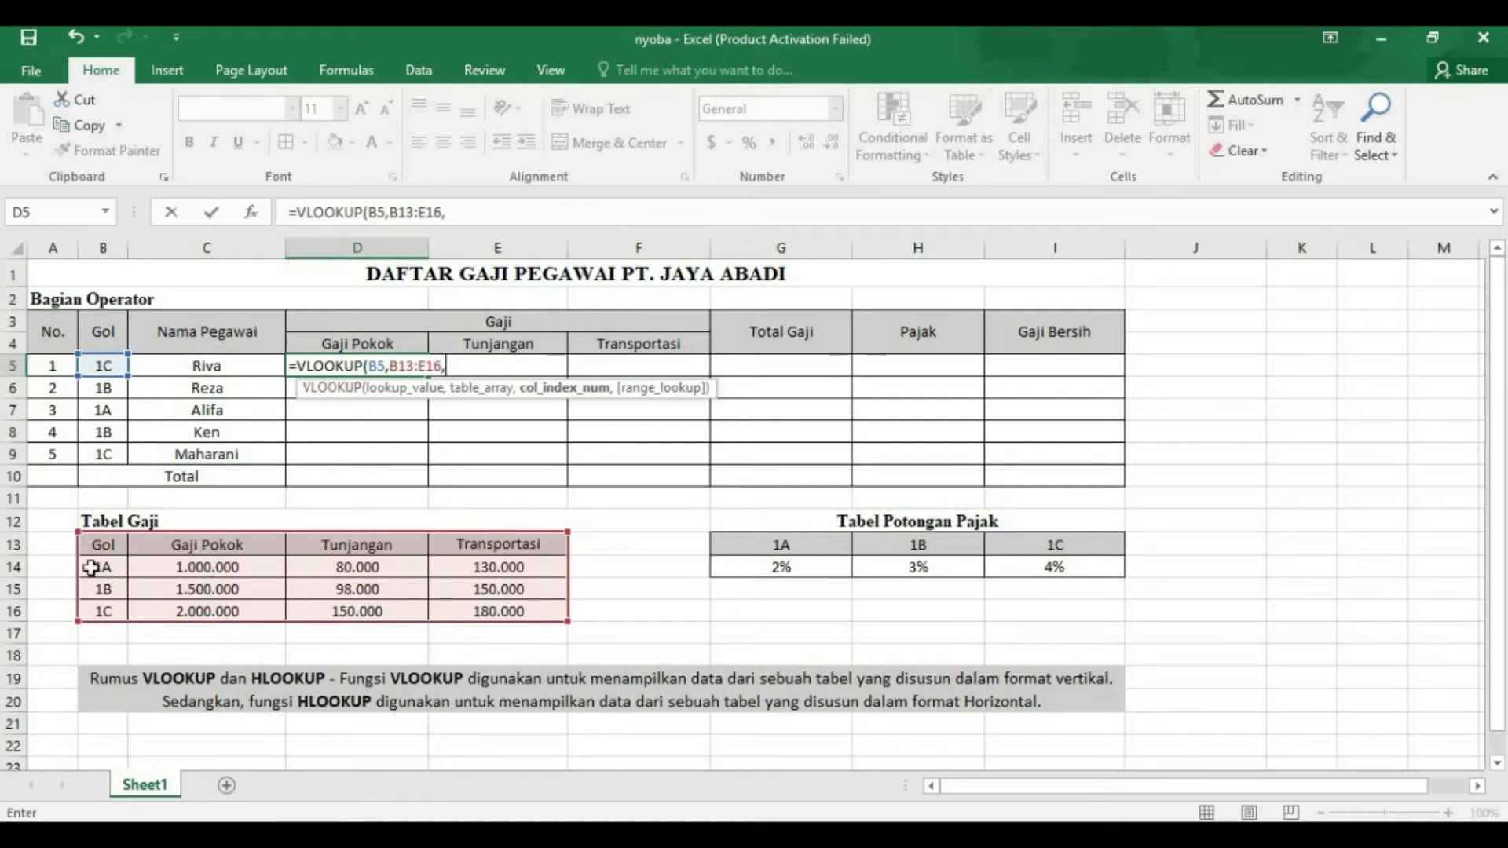
type("2)")
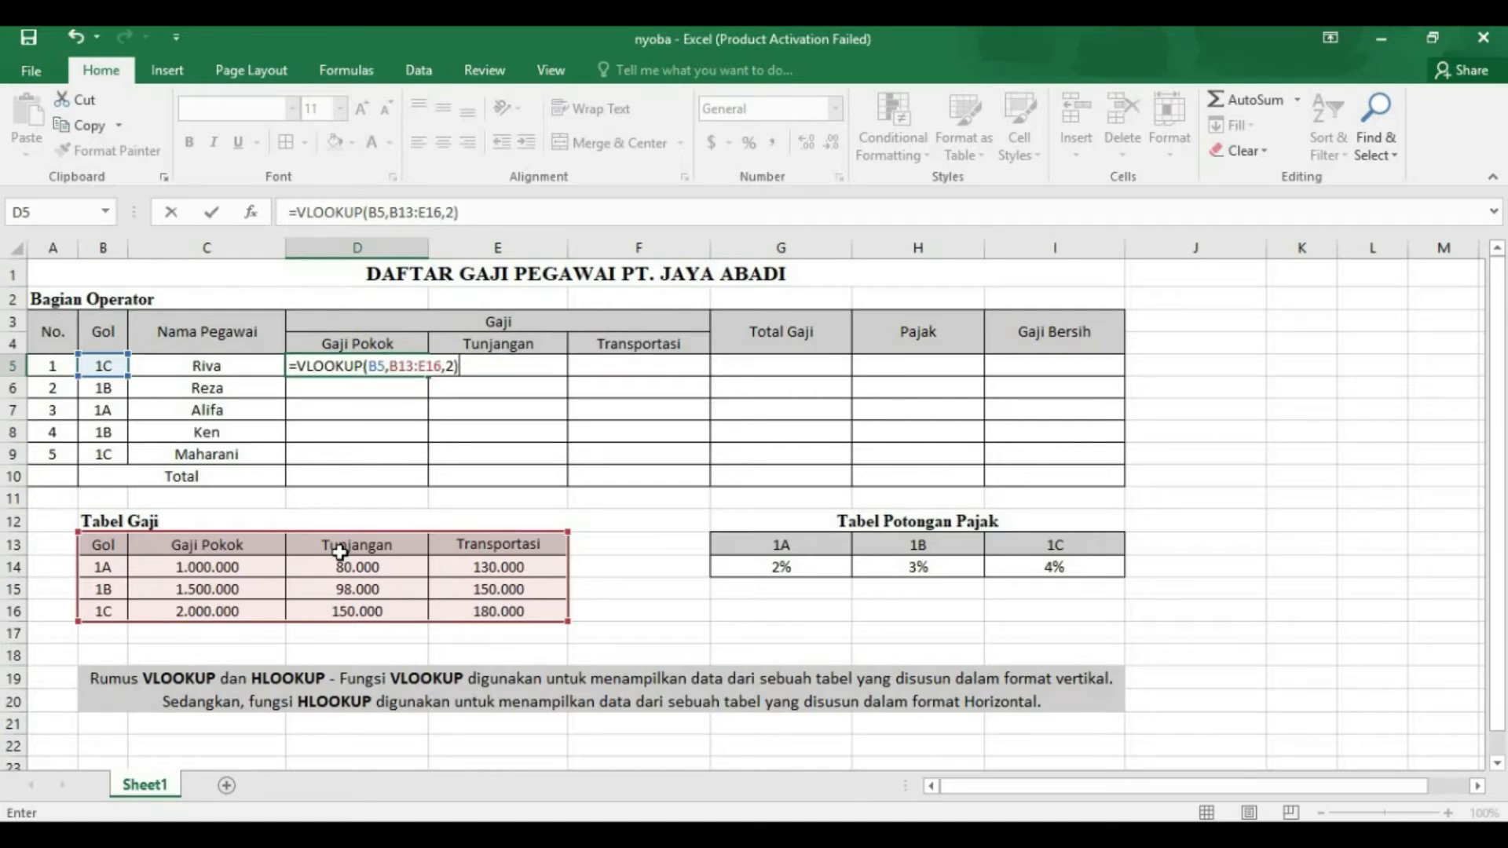
Make the table range in D5's formula absolute as $B$13:$E$16 and fill the formula down to D9
left_click(391, 220)
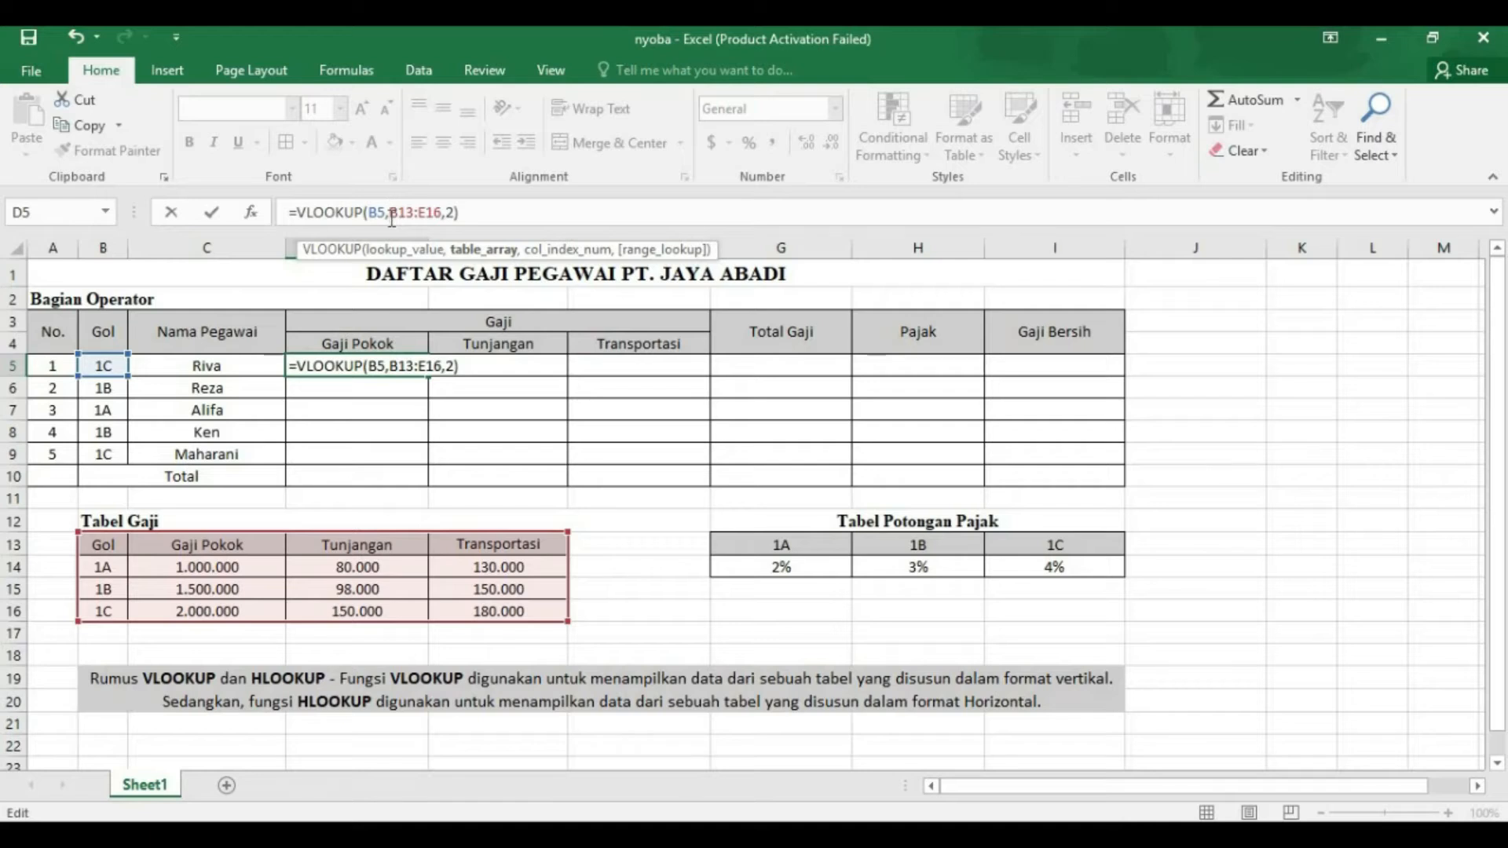
type("$B")
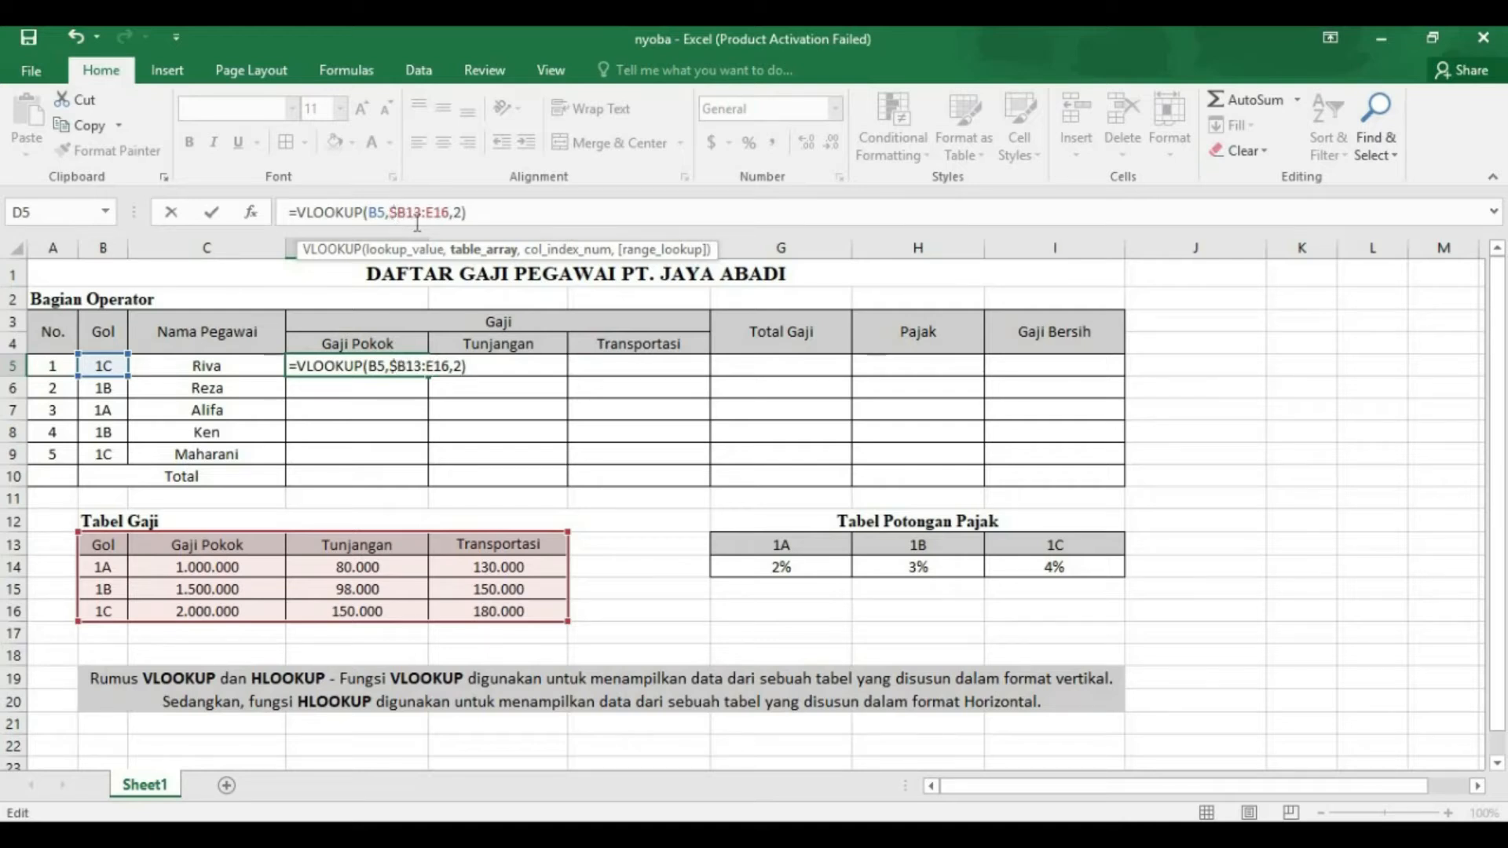
type("$")
left_click(435, 212)
type("%")
key("BackSpace")
type("$")
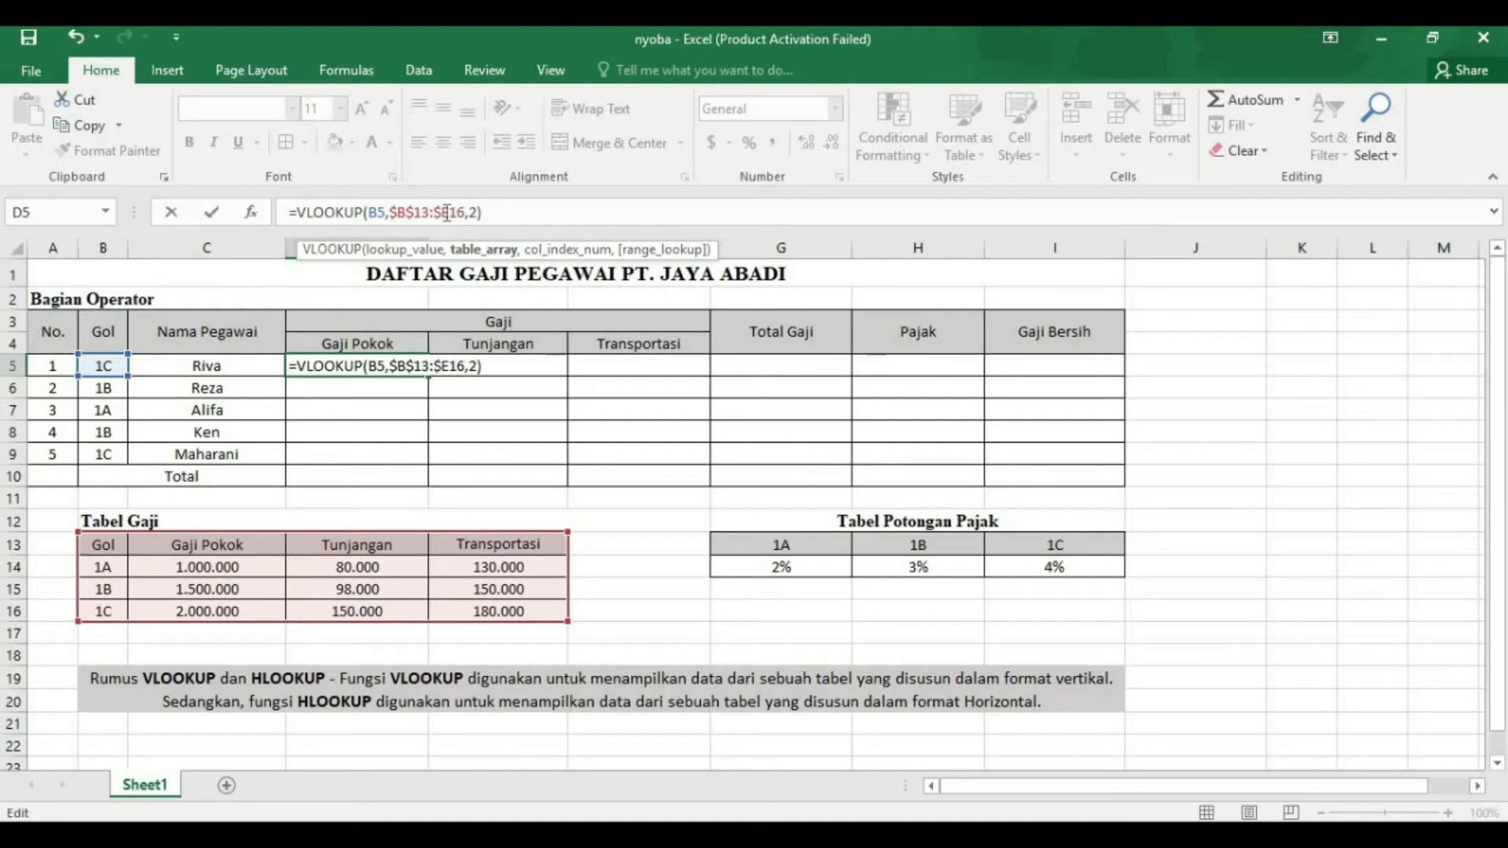
left_click(455, 213)
type("$")
key("Return")
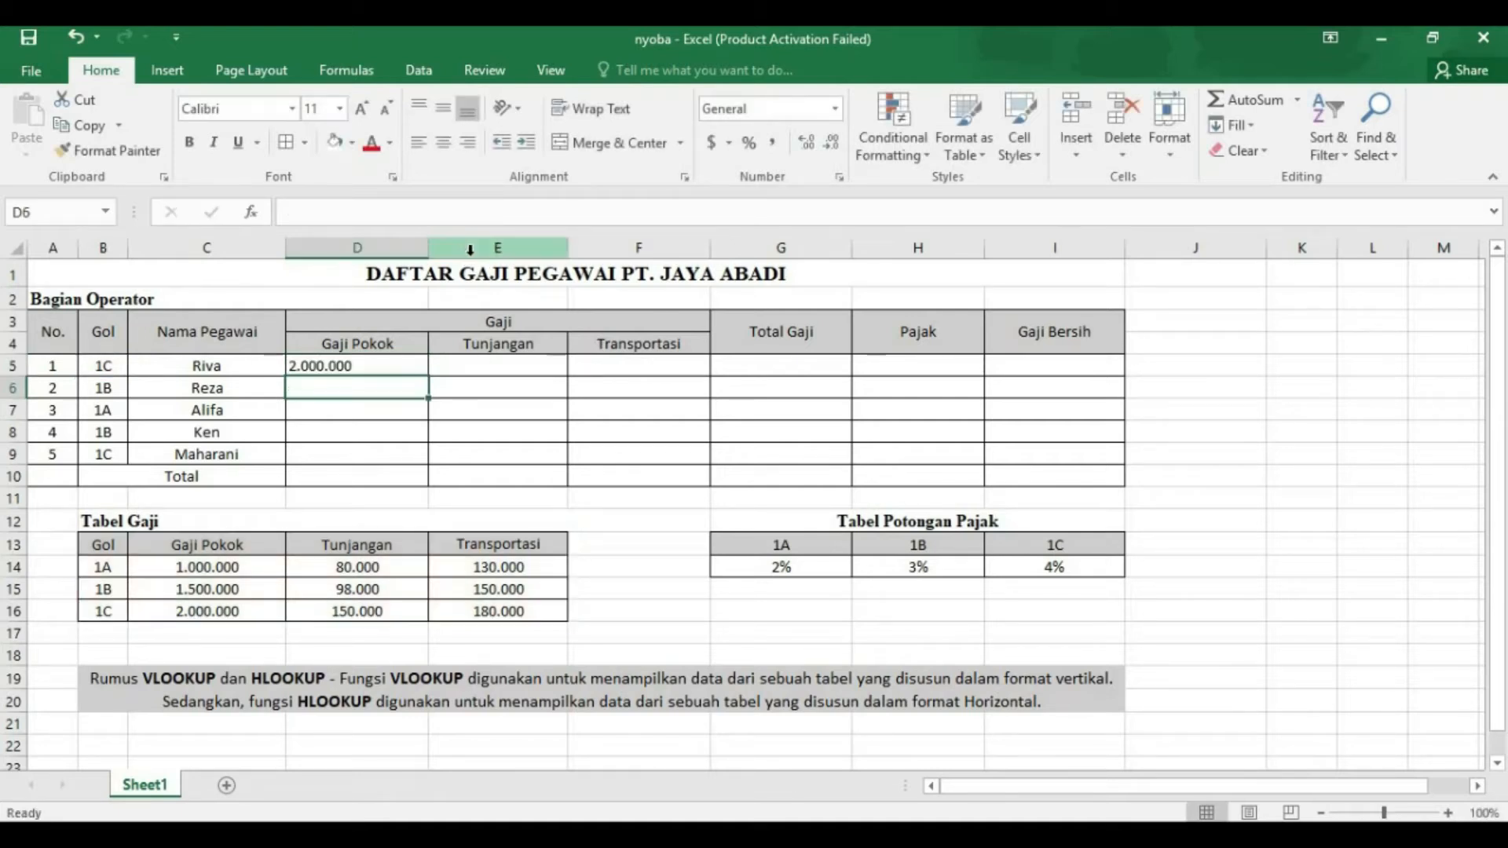
left_click(379, 367)
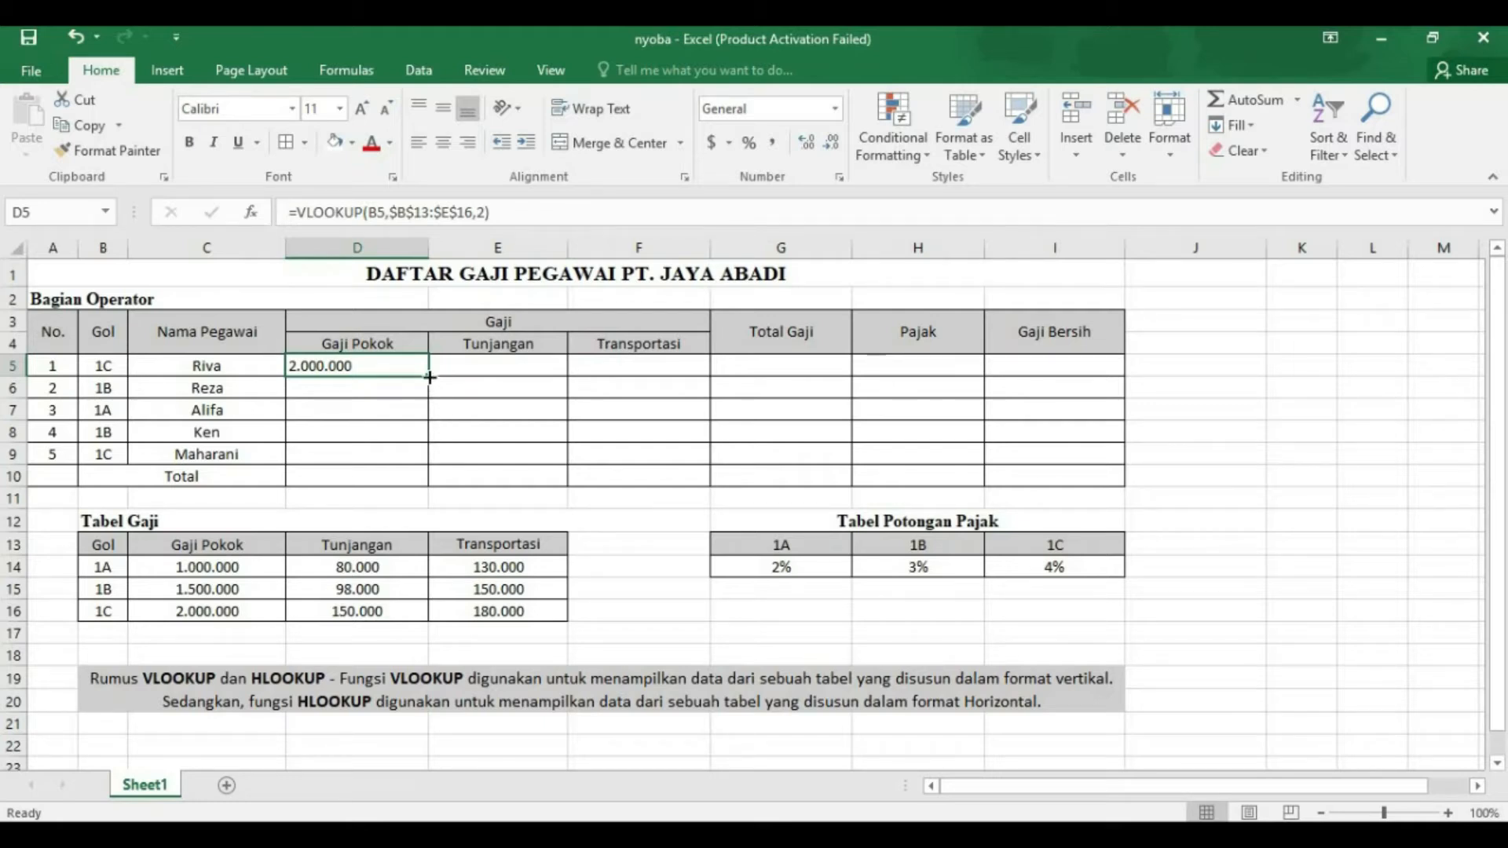
left_click_drag(429, 377, 426, 455)
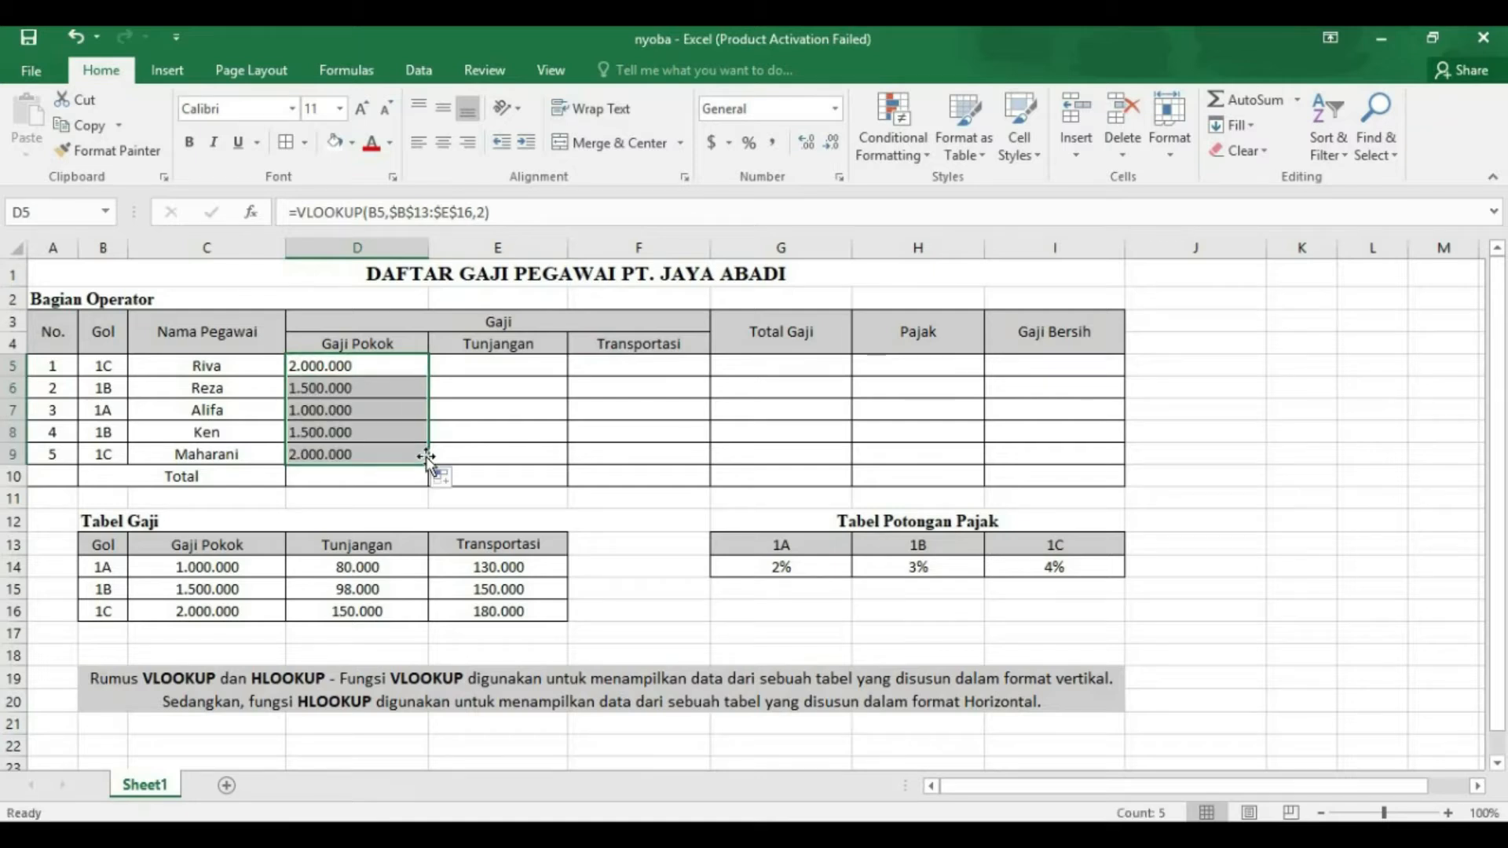
Write the formula =VLOOKUP(B5,B13:E16,3) in E5 to look up the first employee's Tunjangan
key("Right")
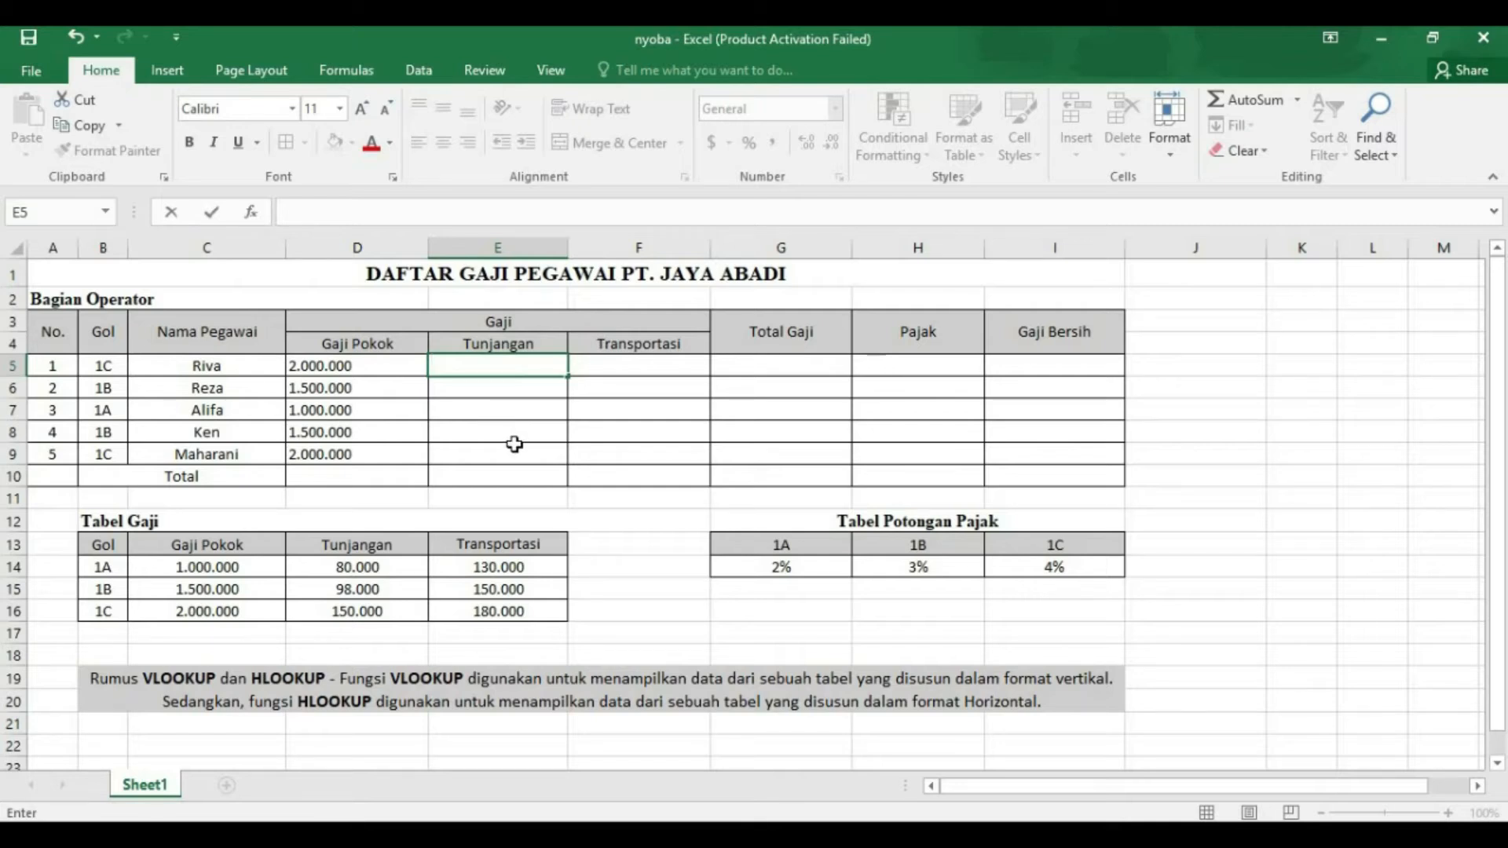
type("=")
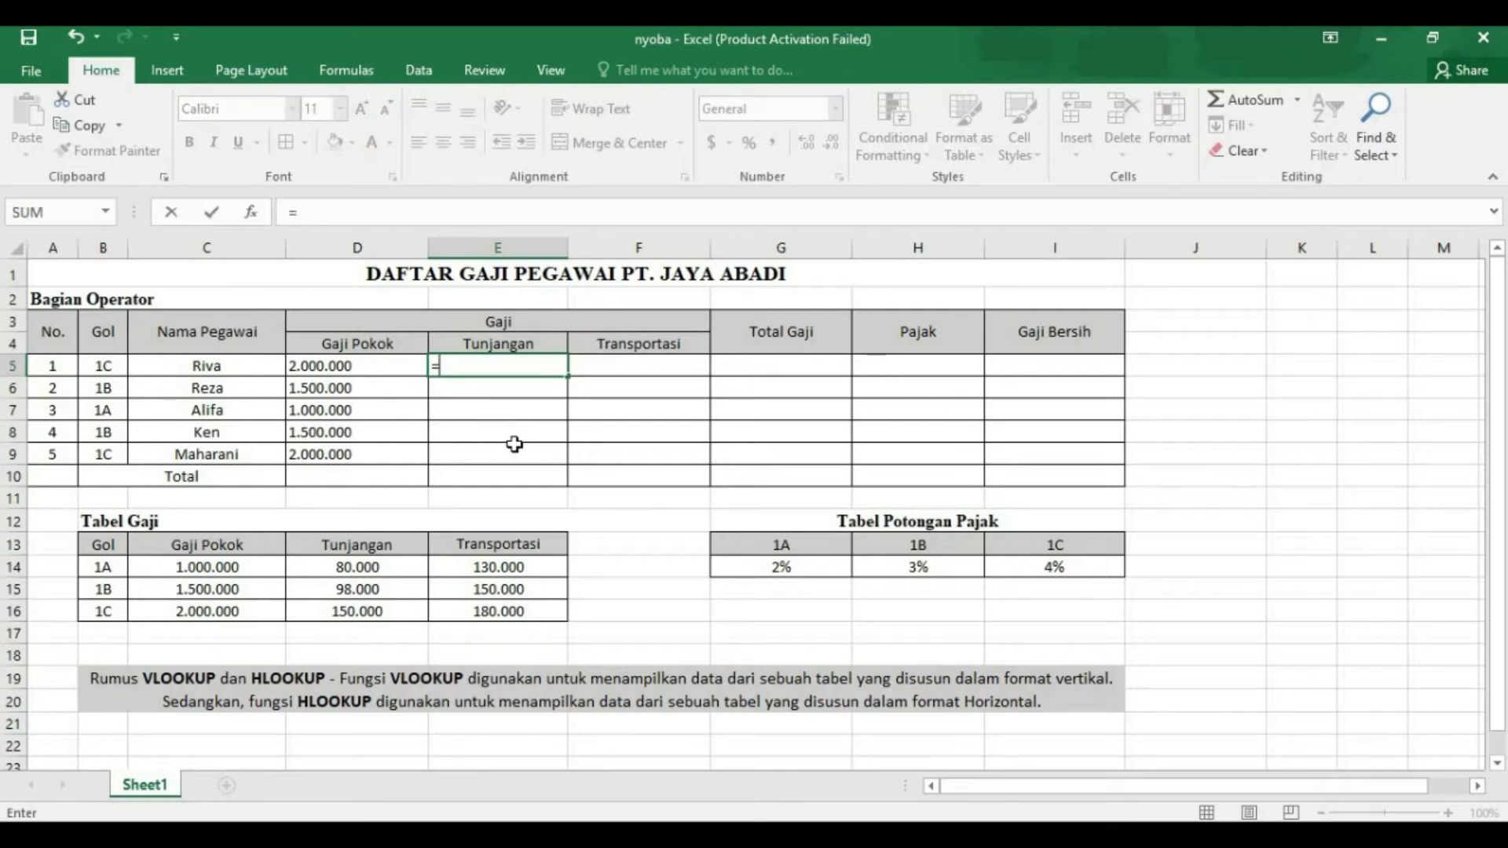
type("vlo")
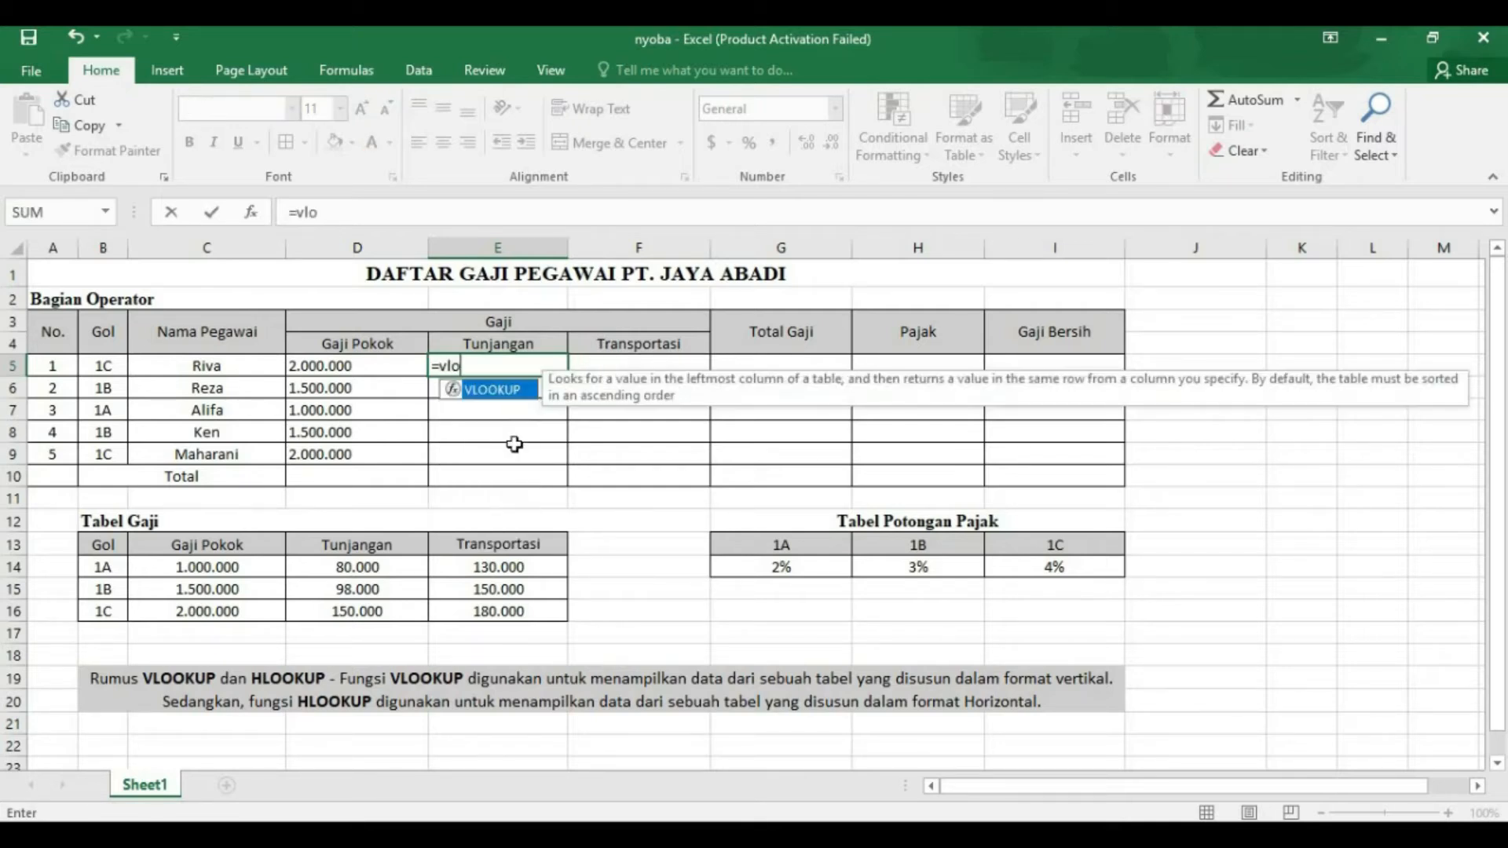
double_click(503, 390)
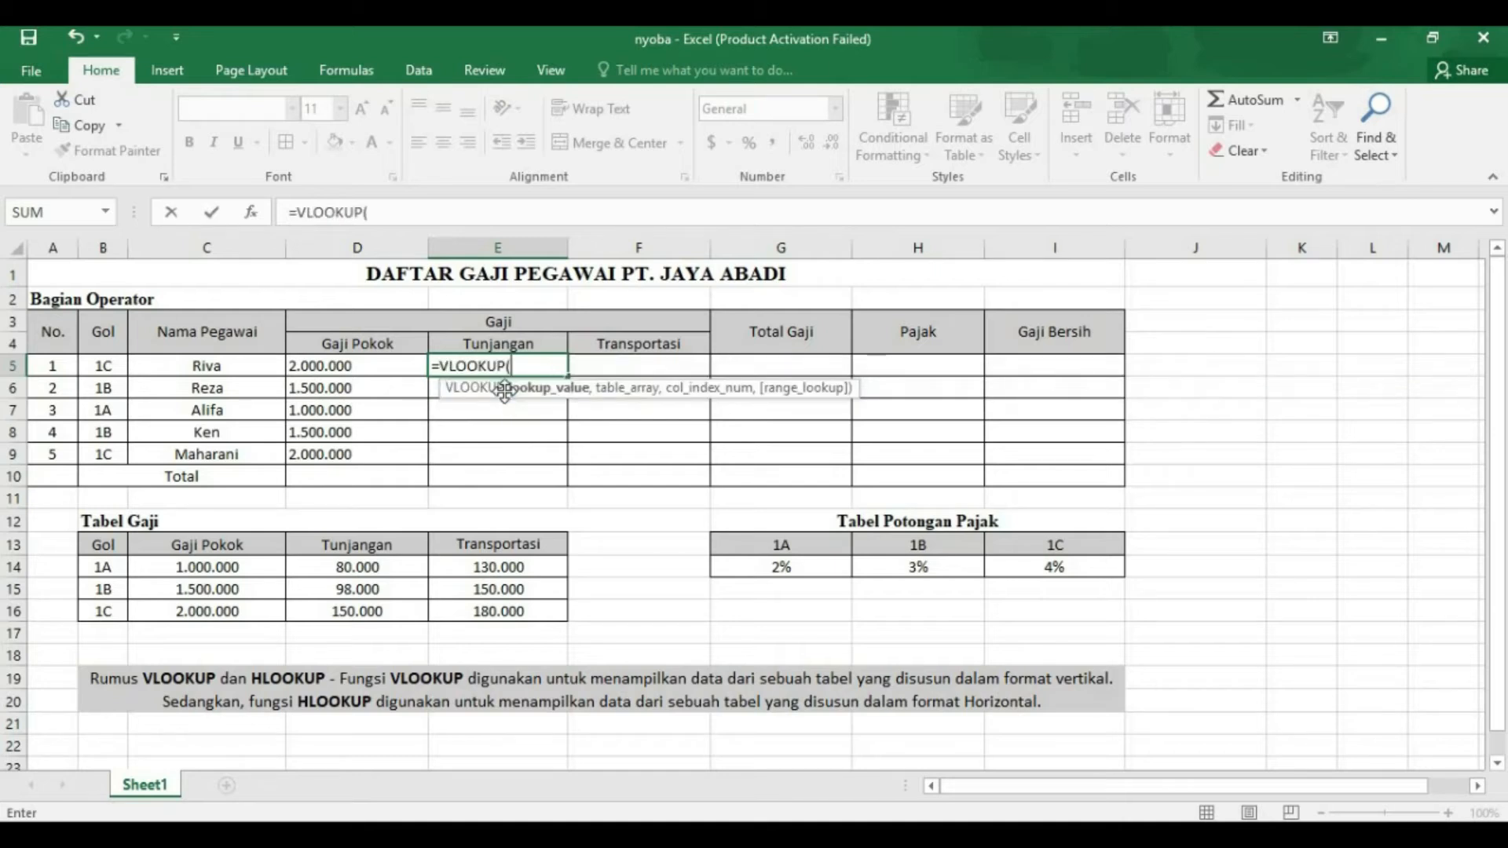
left_click(102, 366)
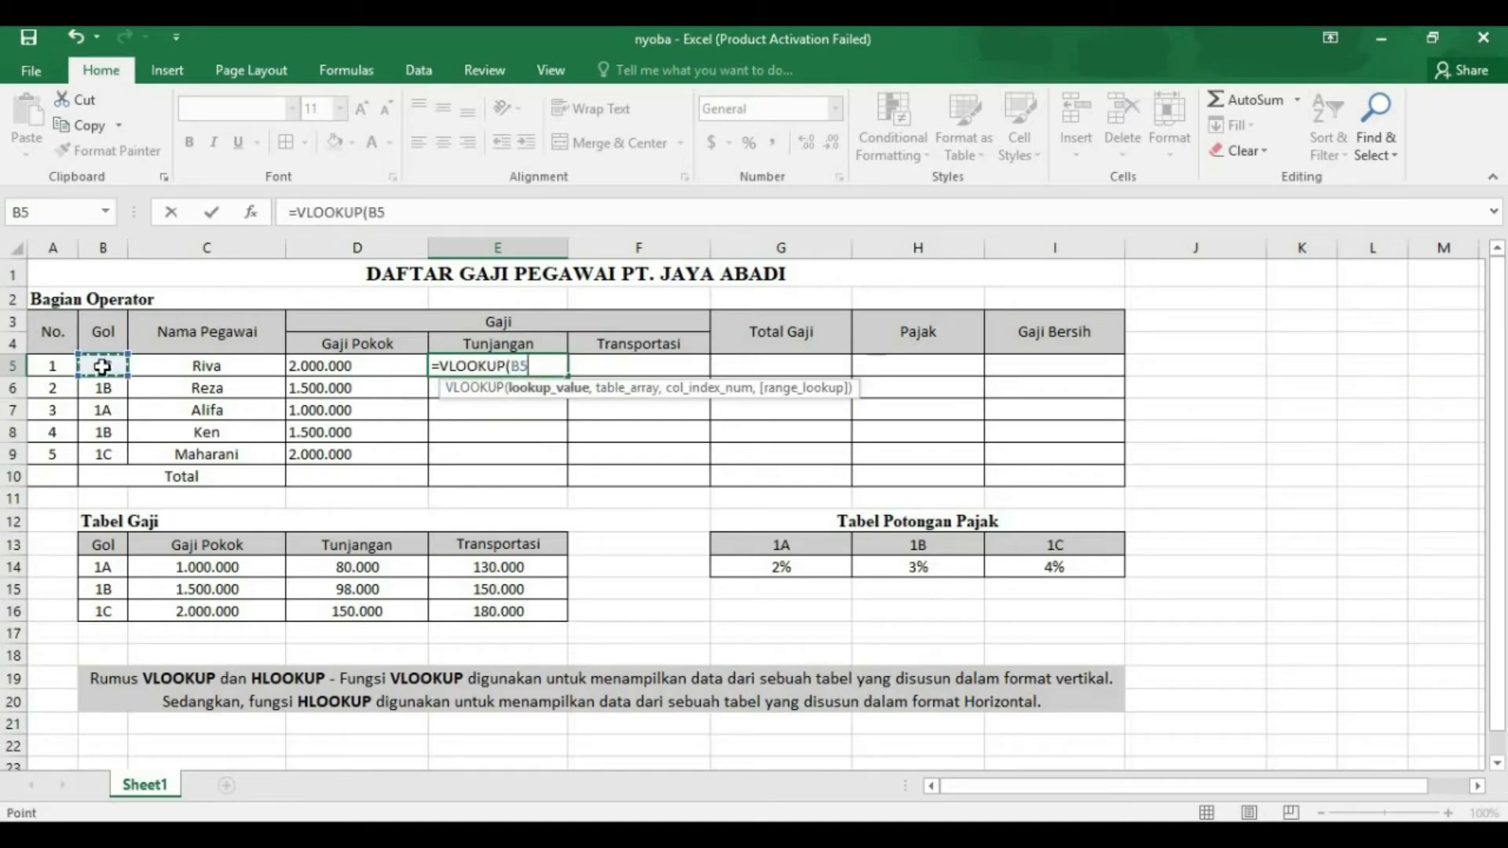
type(",")
left_click(103, 544)
left_click_drag(251, 553, 514, 606)
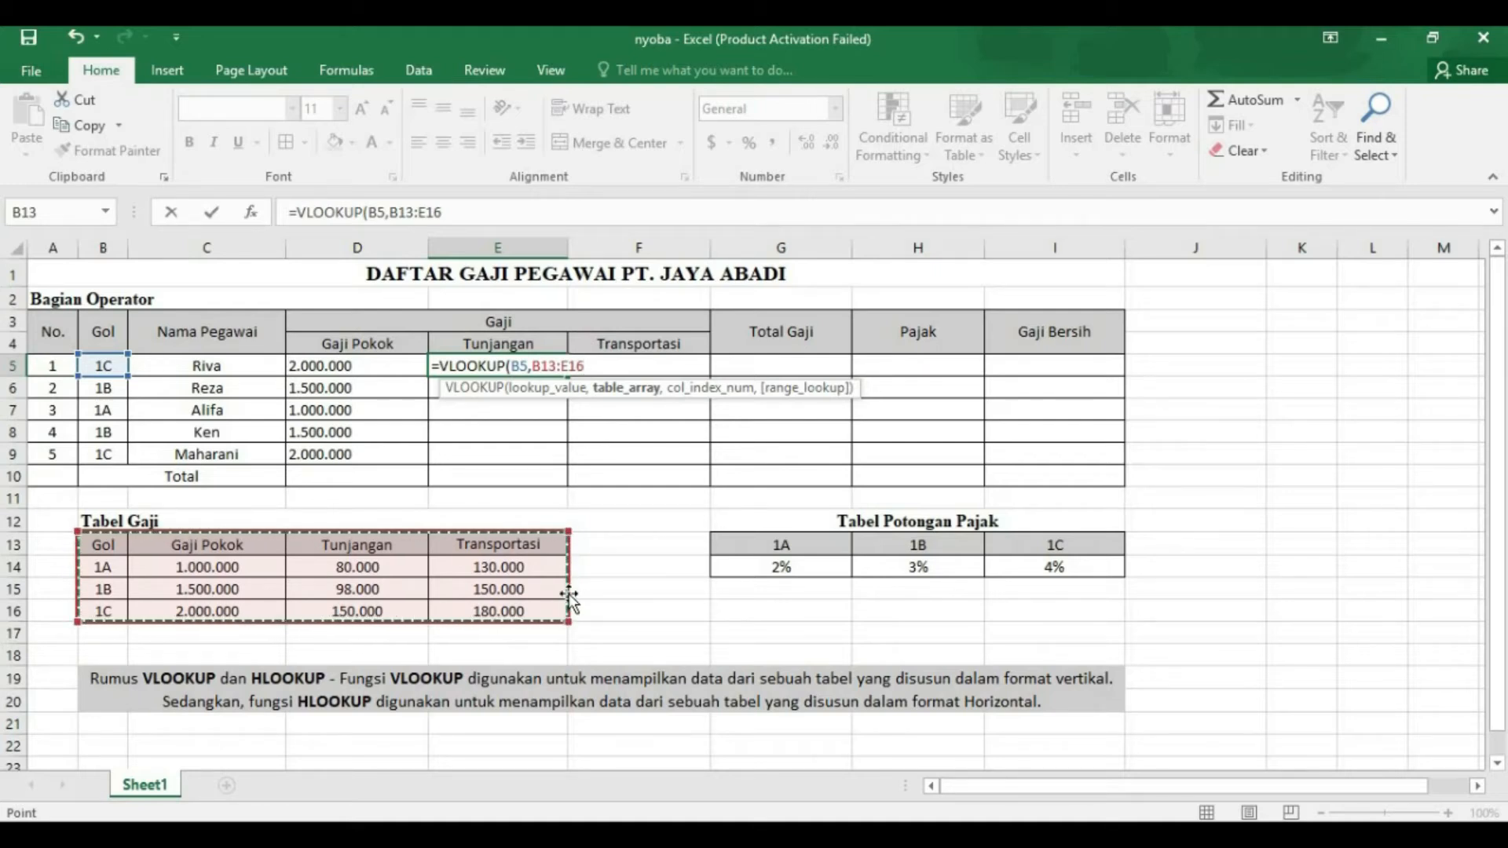
type(",3")
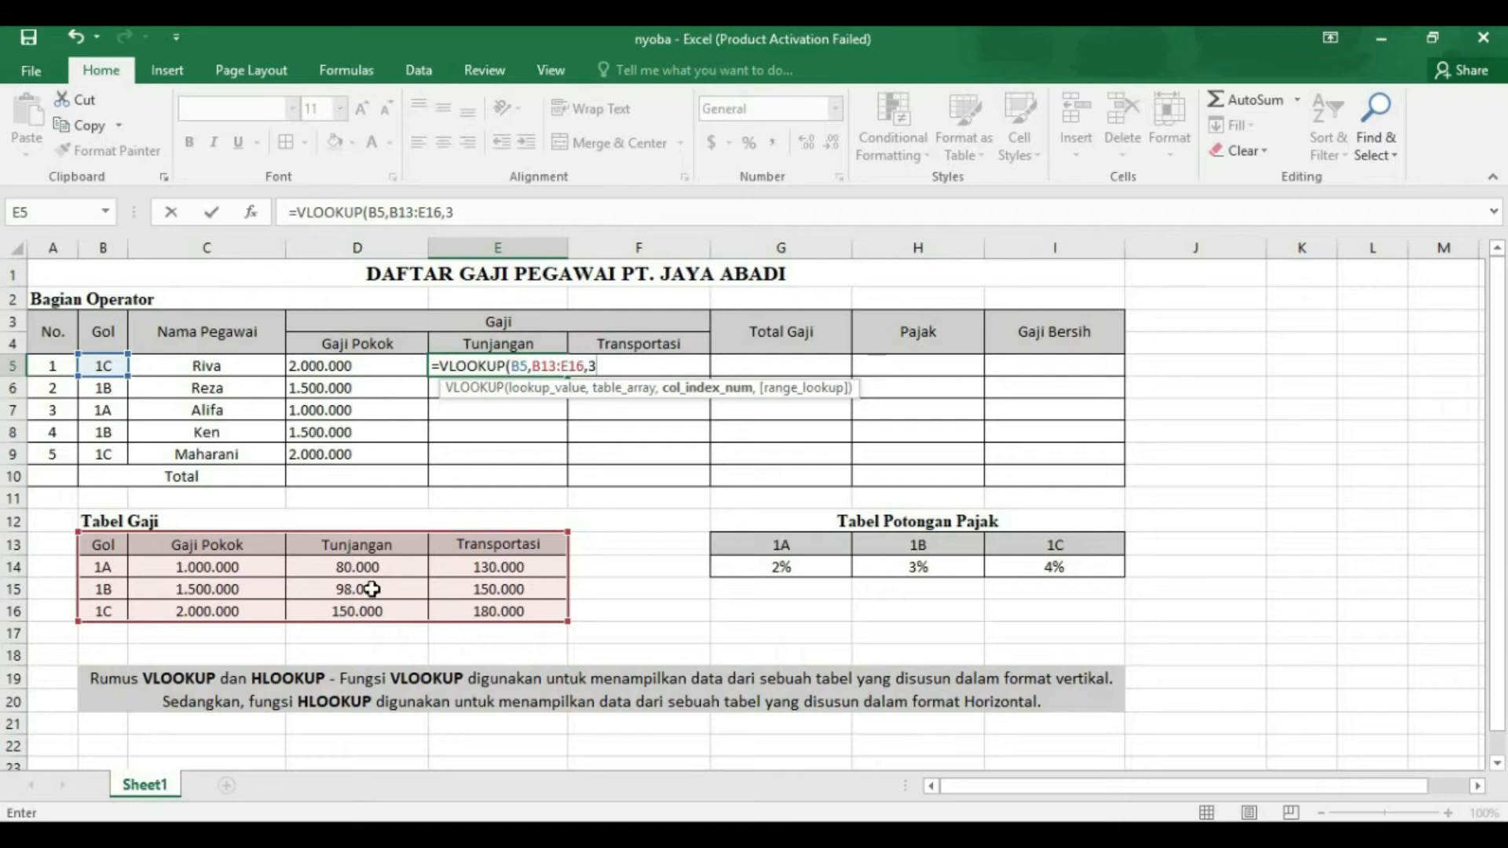
type(")")
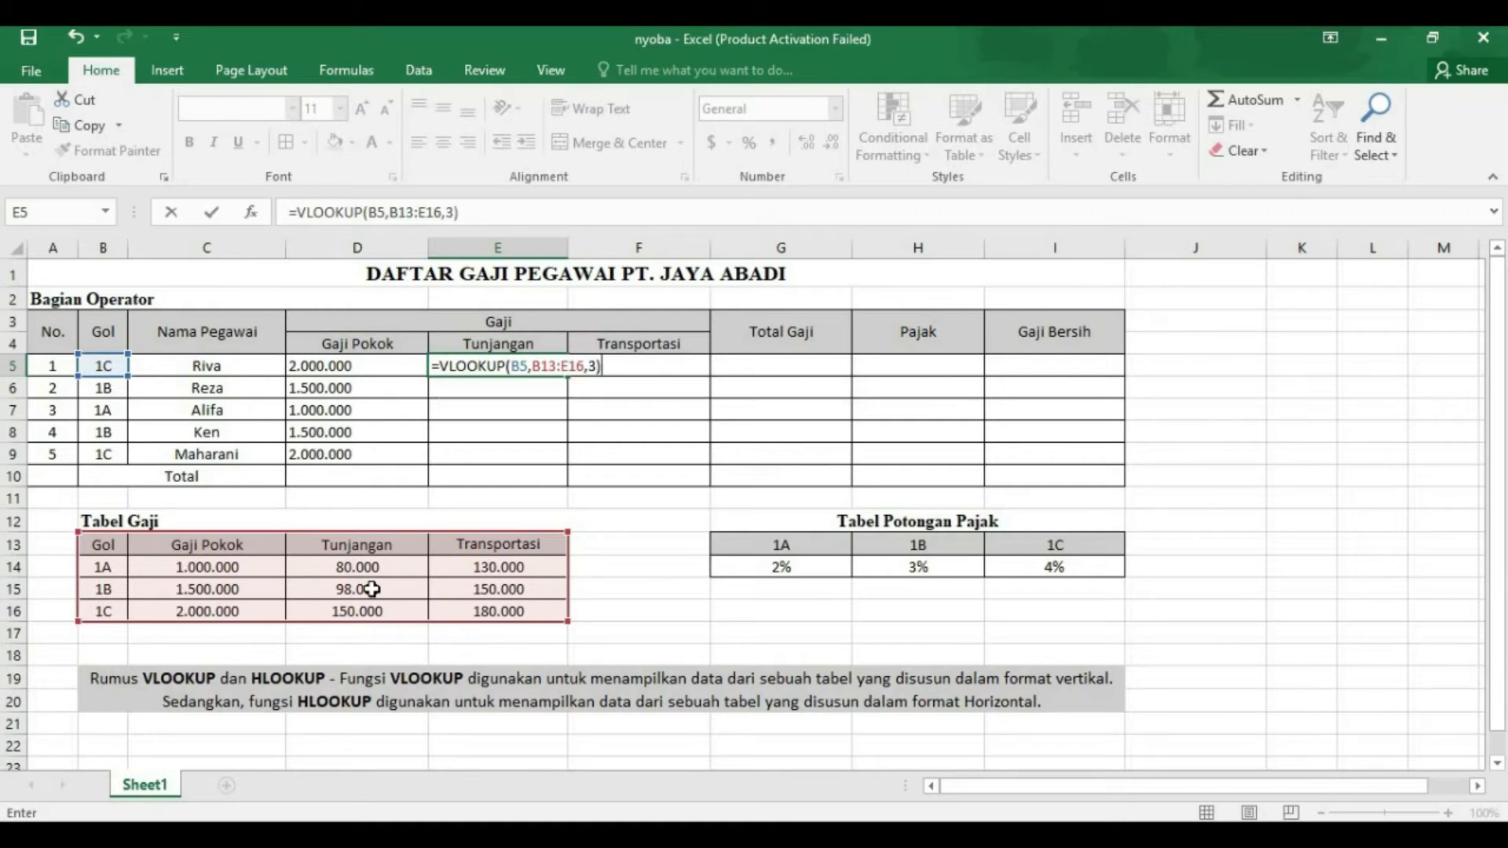
Make the table range in E5's formula absolute as $B$13:$E$16 and enter the formula
left_click(392, 218)
type("$")
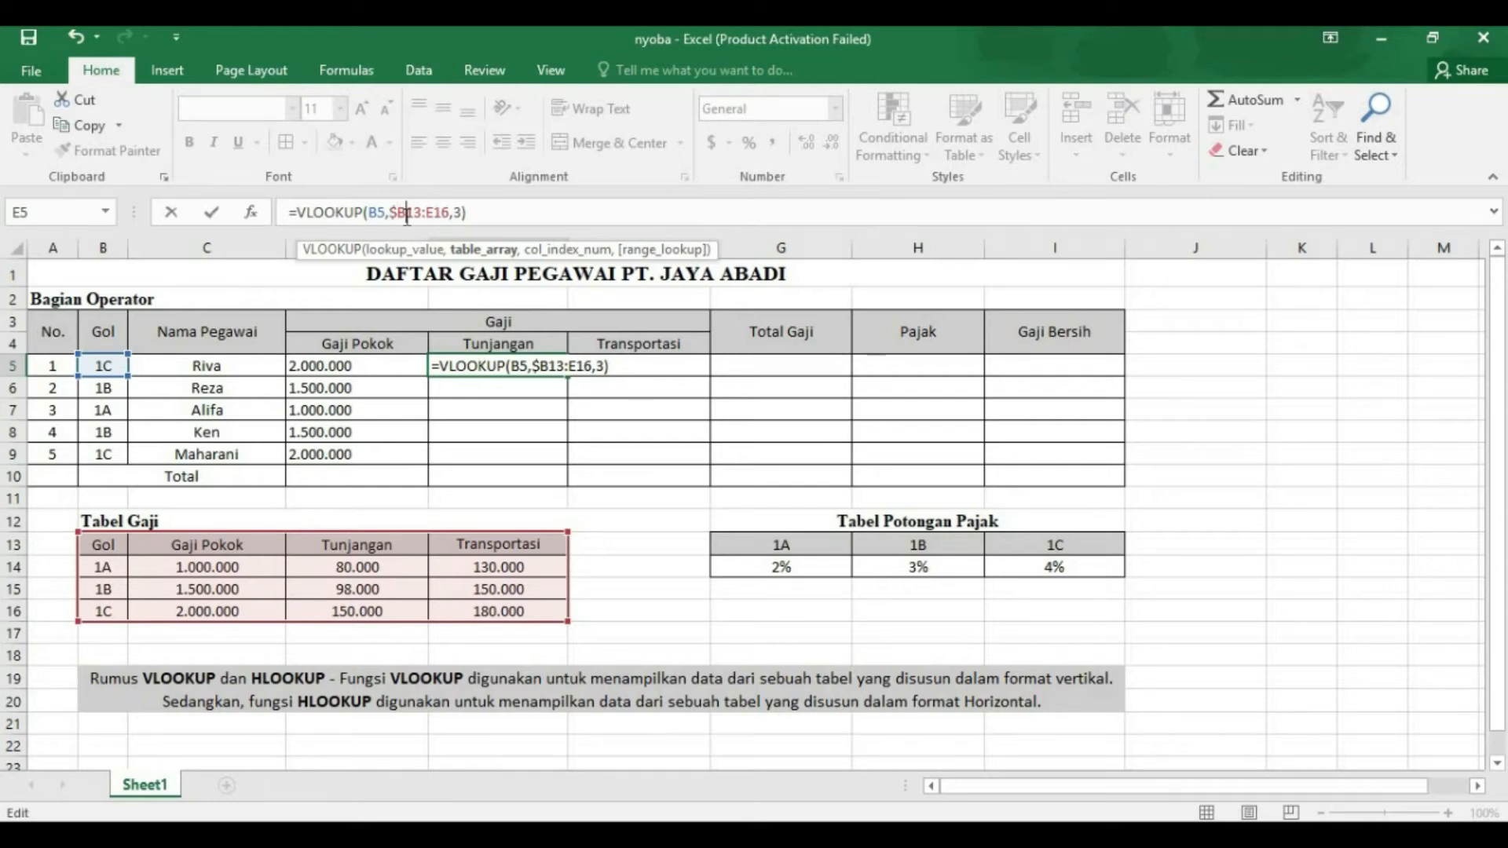
left_click(407, 218)
type("$")
left_click(437, 216)
type("$")
type("$E$")
key("Return")
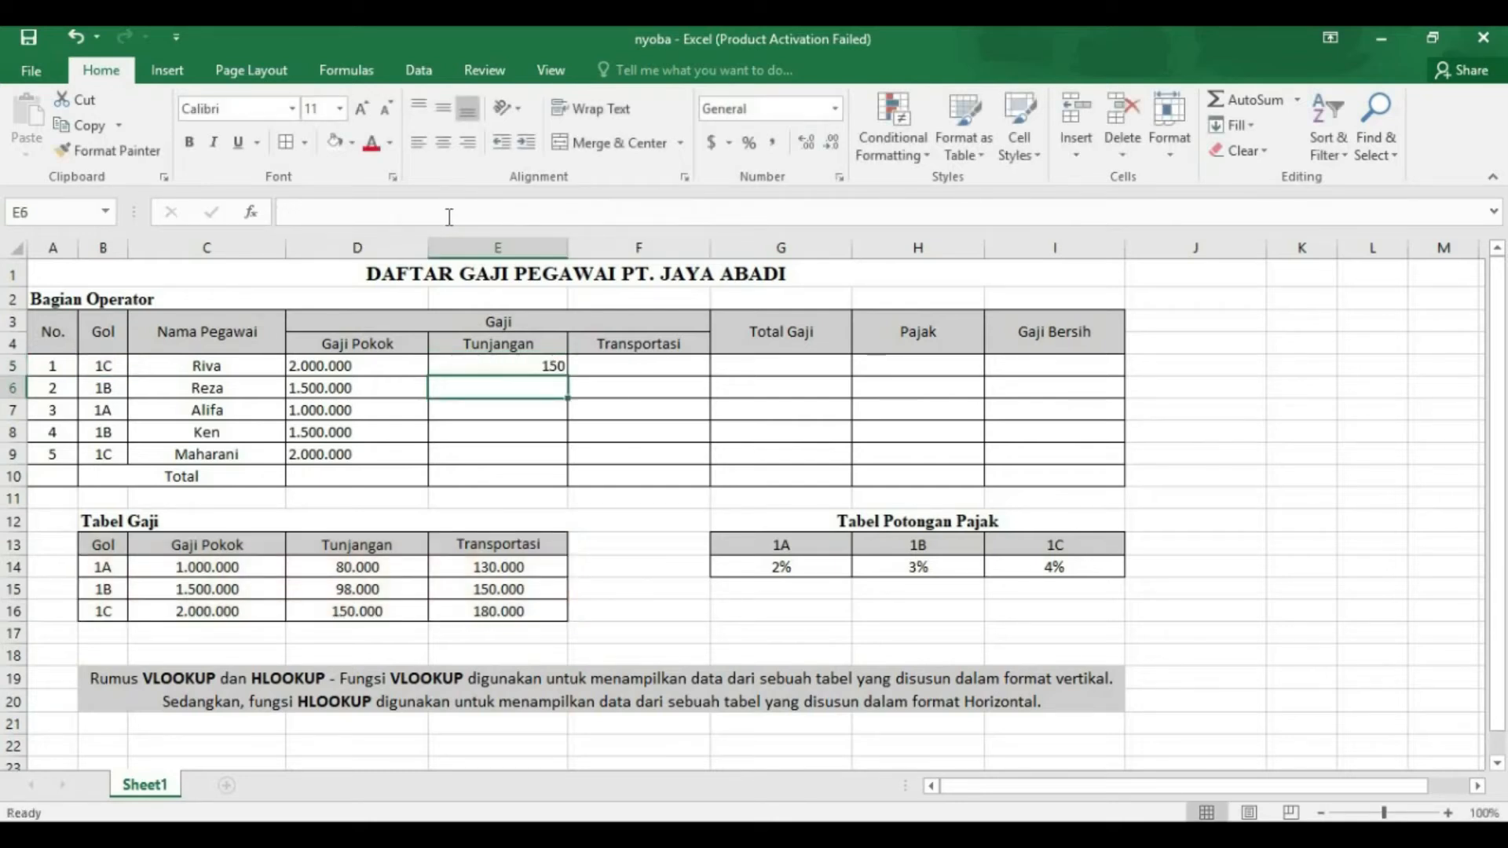
Format E5 to show three decimal places and fill its Tunjangan formula down to E9
left_click(542, 371)
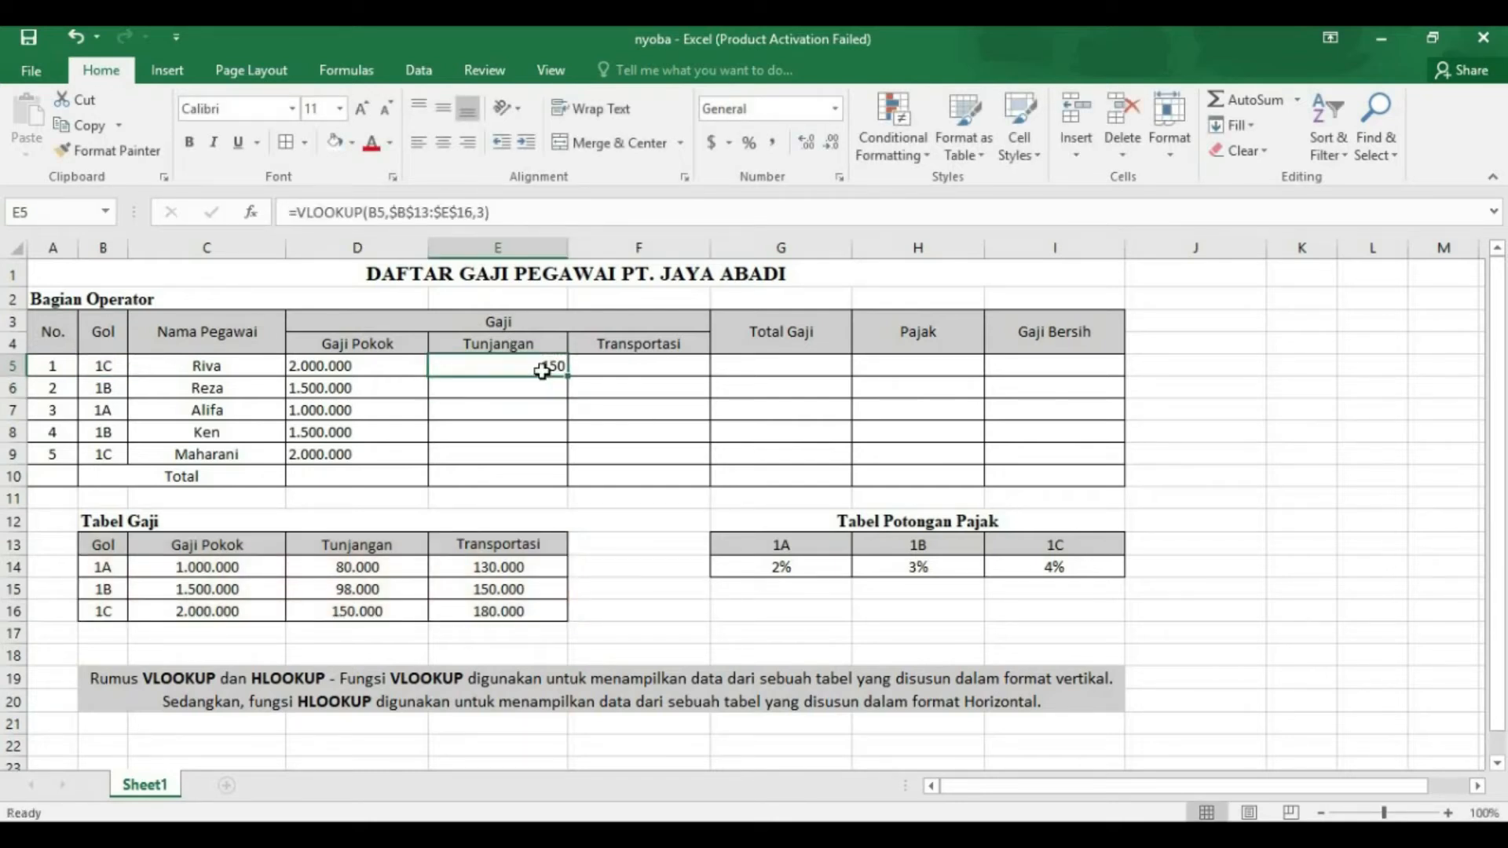
left_click(805, 143)
left_click(805, 143)
left_click(805, 143)
left_click(479, 388)
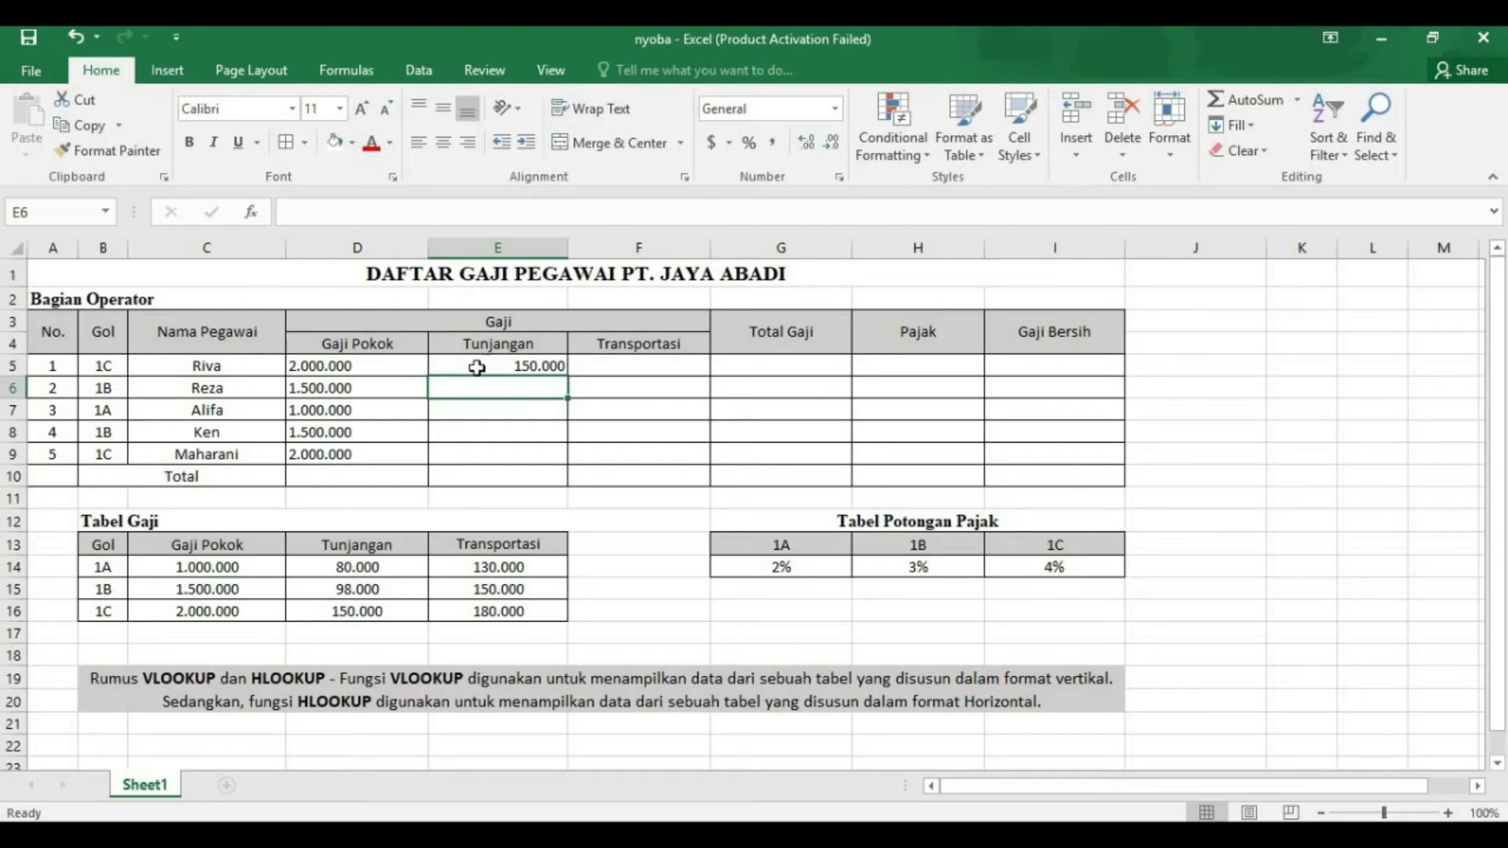
left_click(542, 365)
left_click_drag(567, 375, 569, 455)
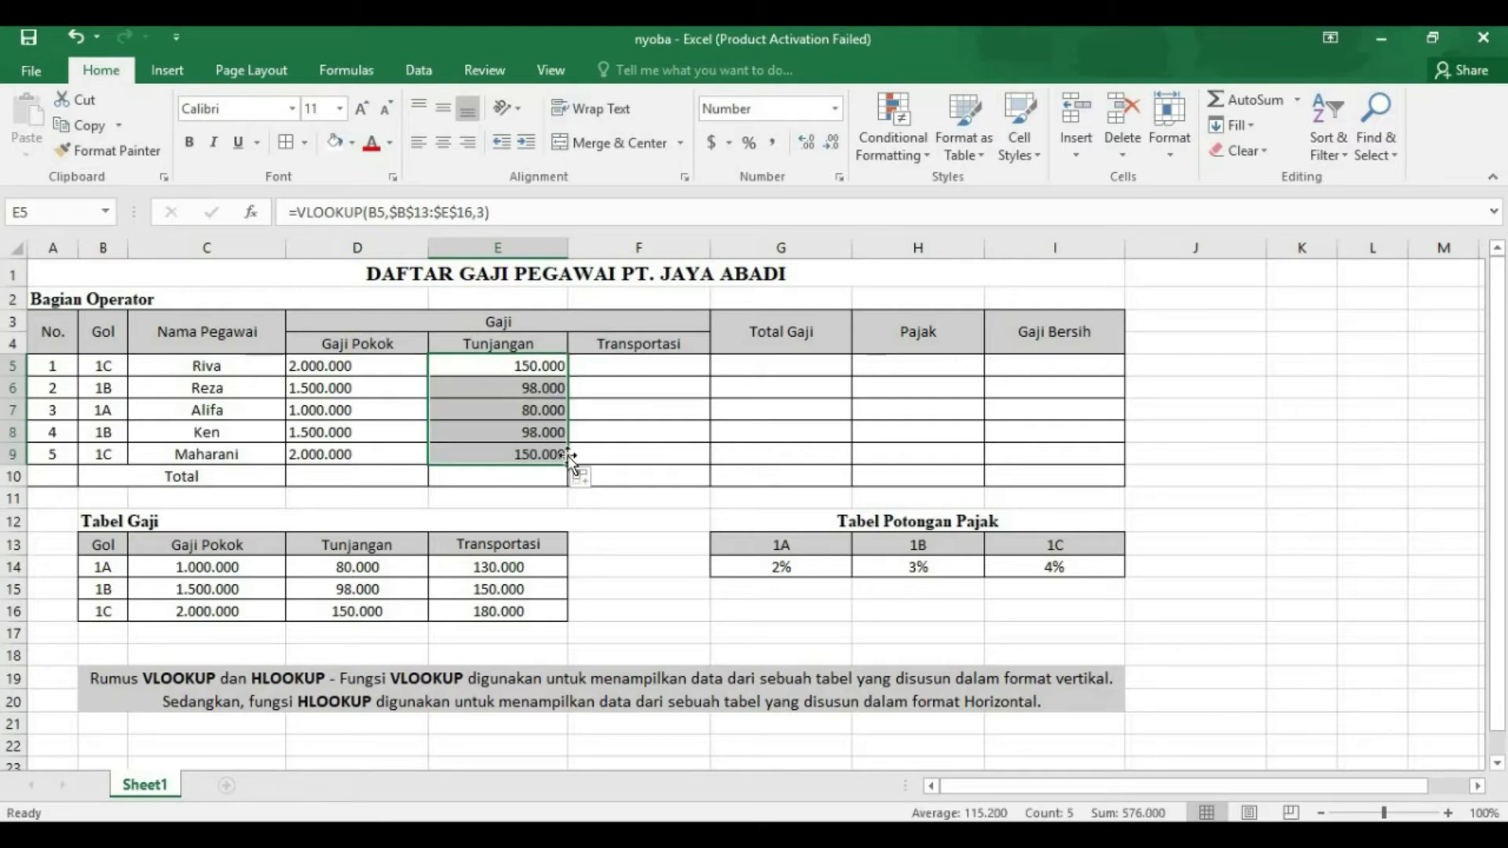
Write the formula =VLOOKUP(B5,B13:E16,4) in F5 to look up the first employee's Transportasi
left_click(667, 362)
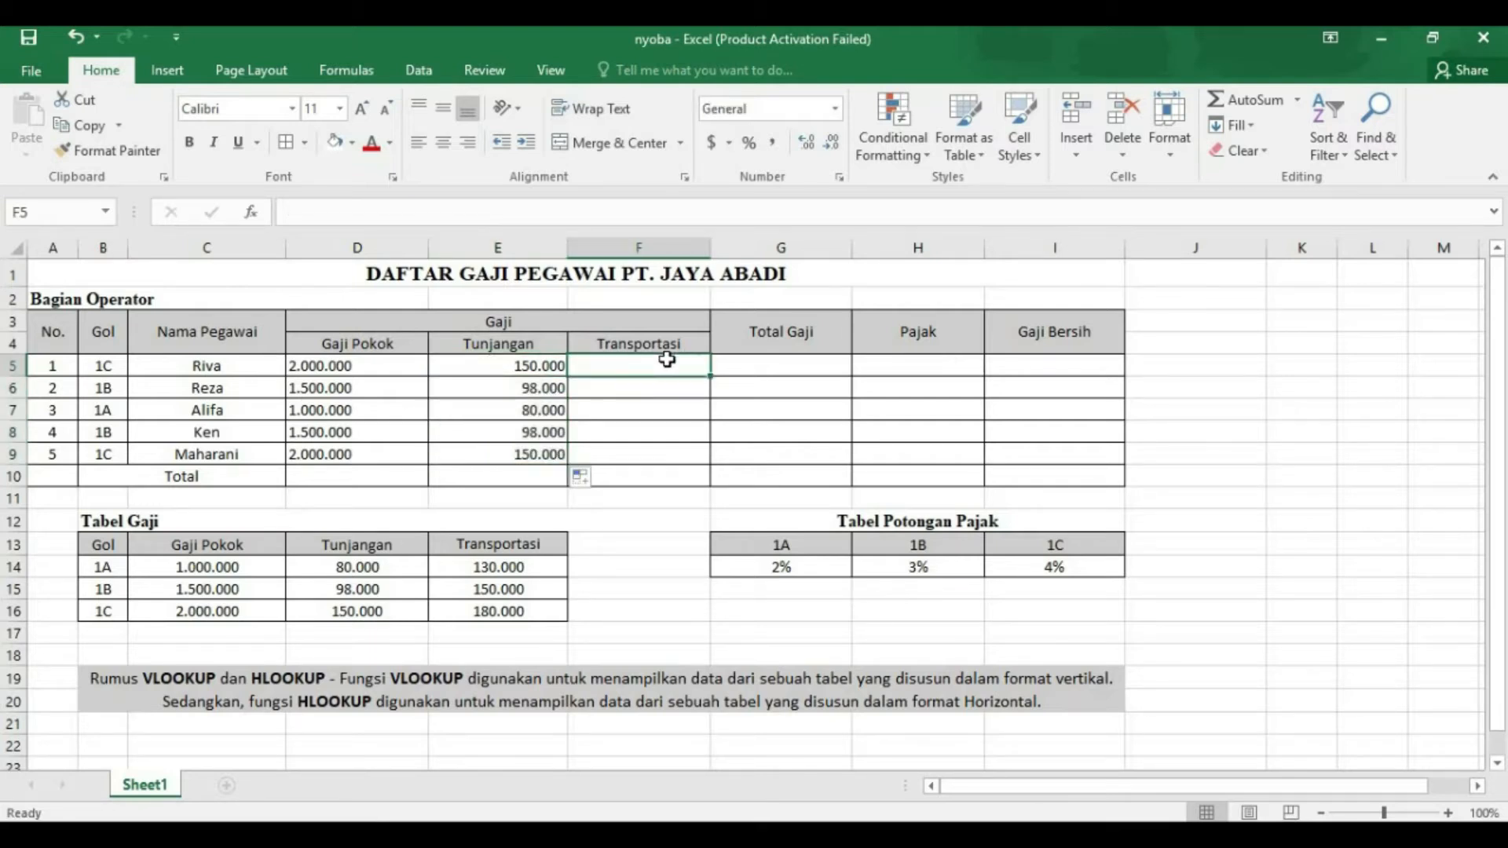
double_click(667, 359)
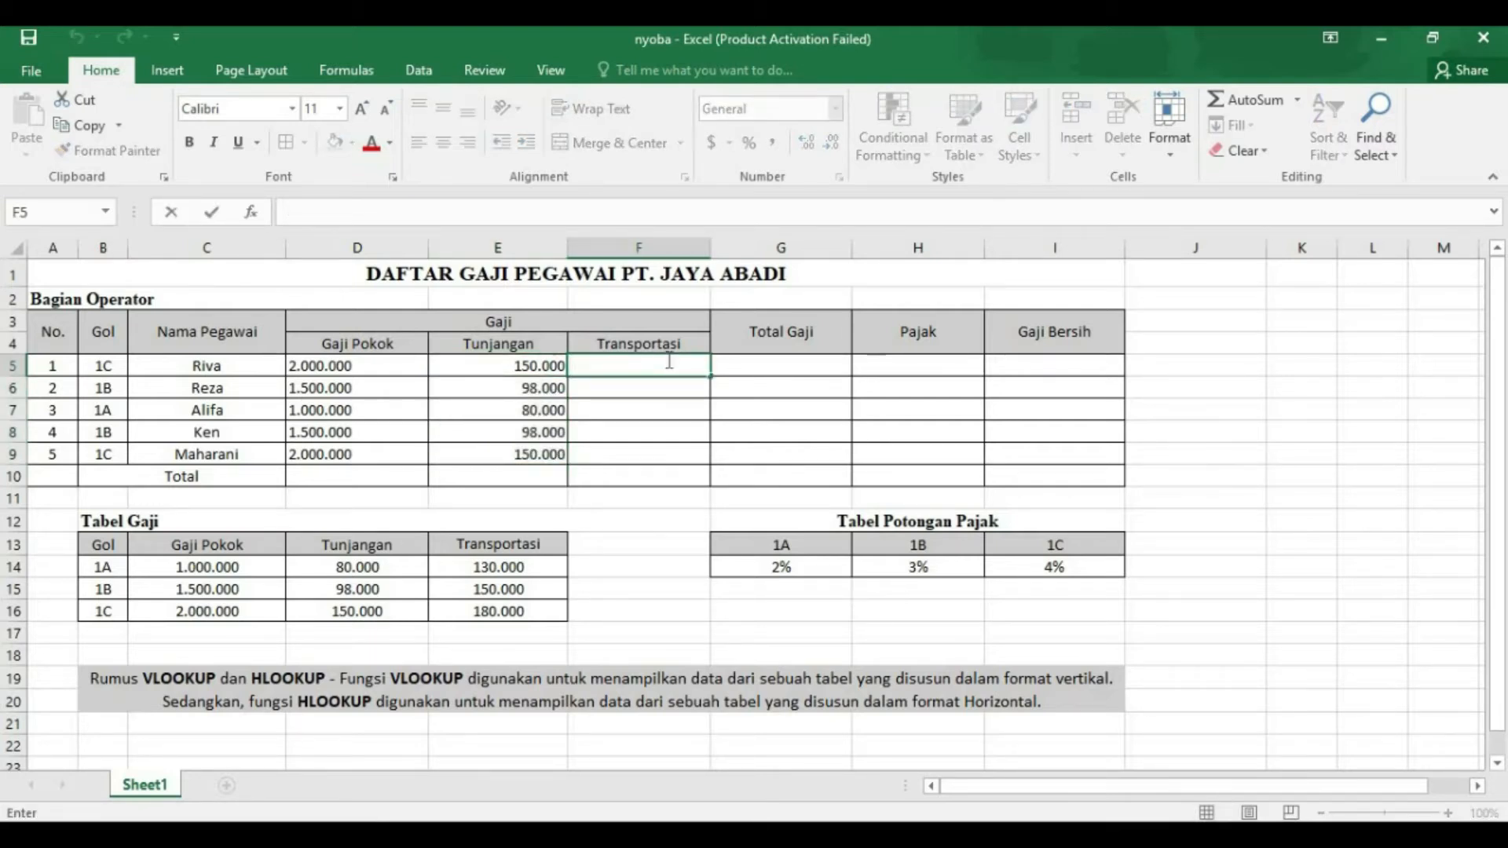
type("=")
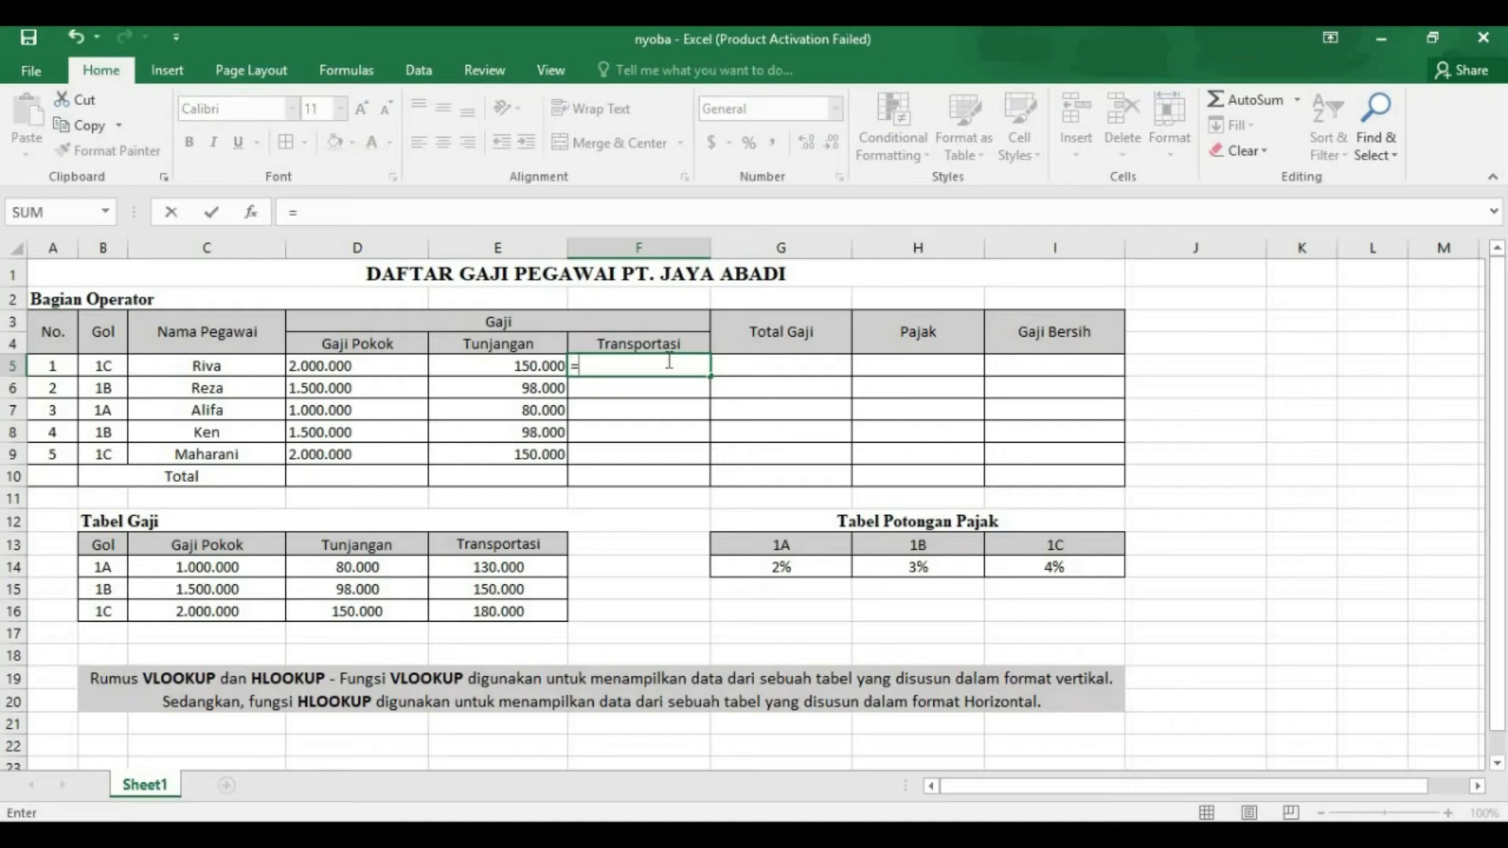
type("VI")
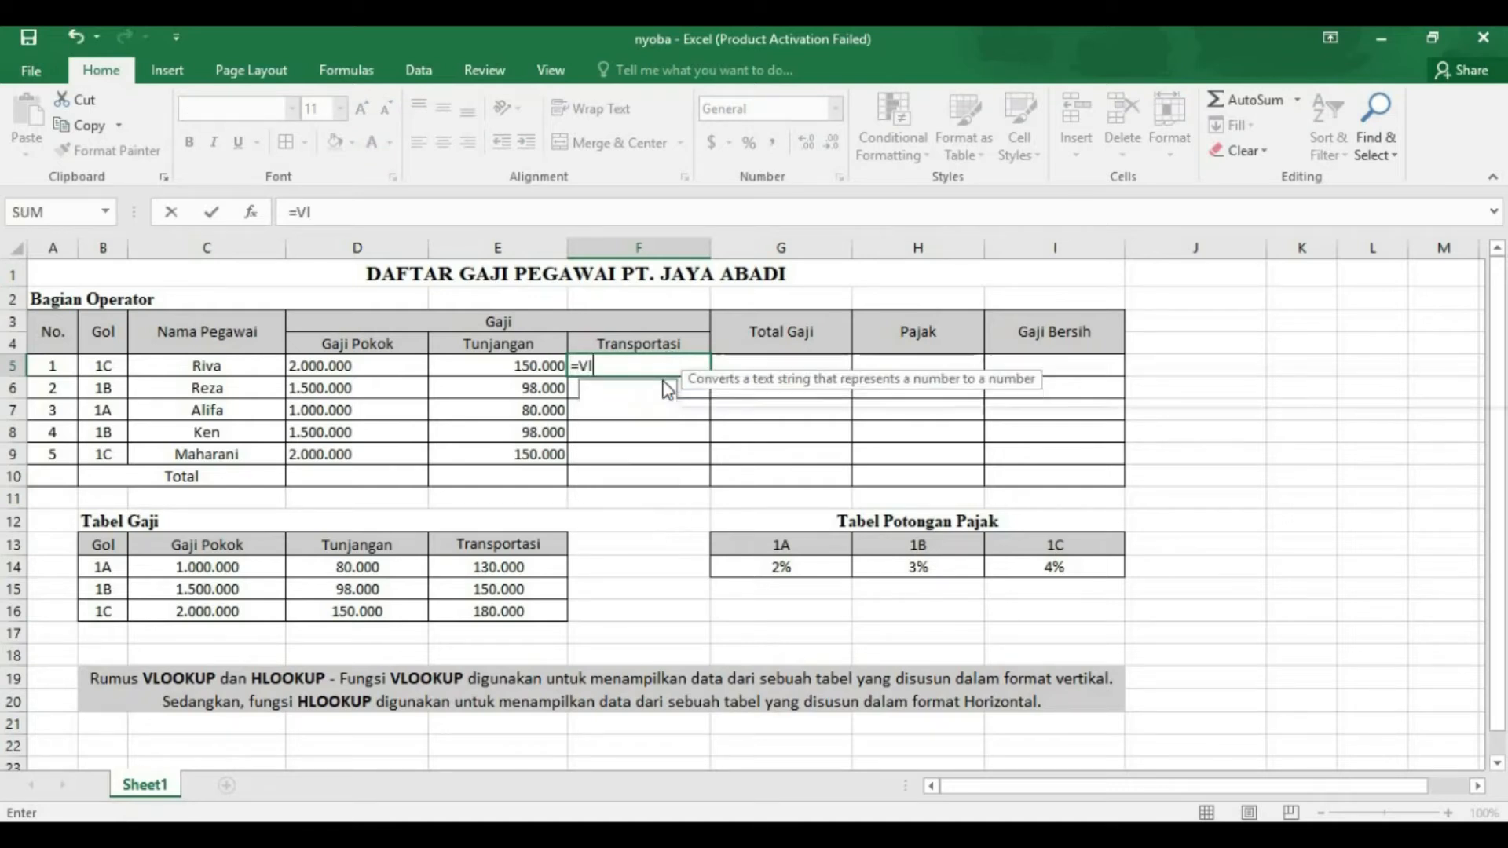
double_click(657, 385)
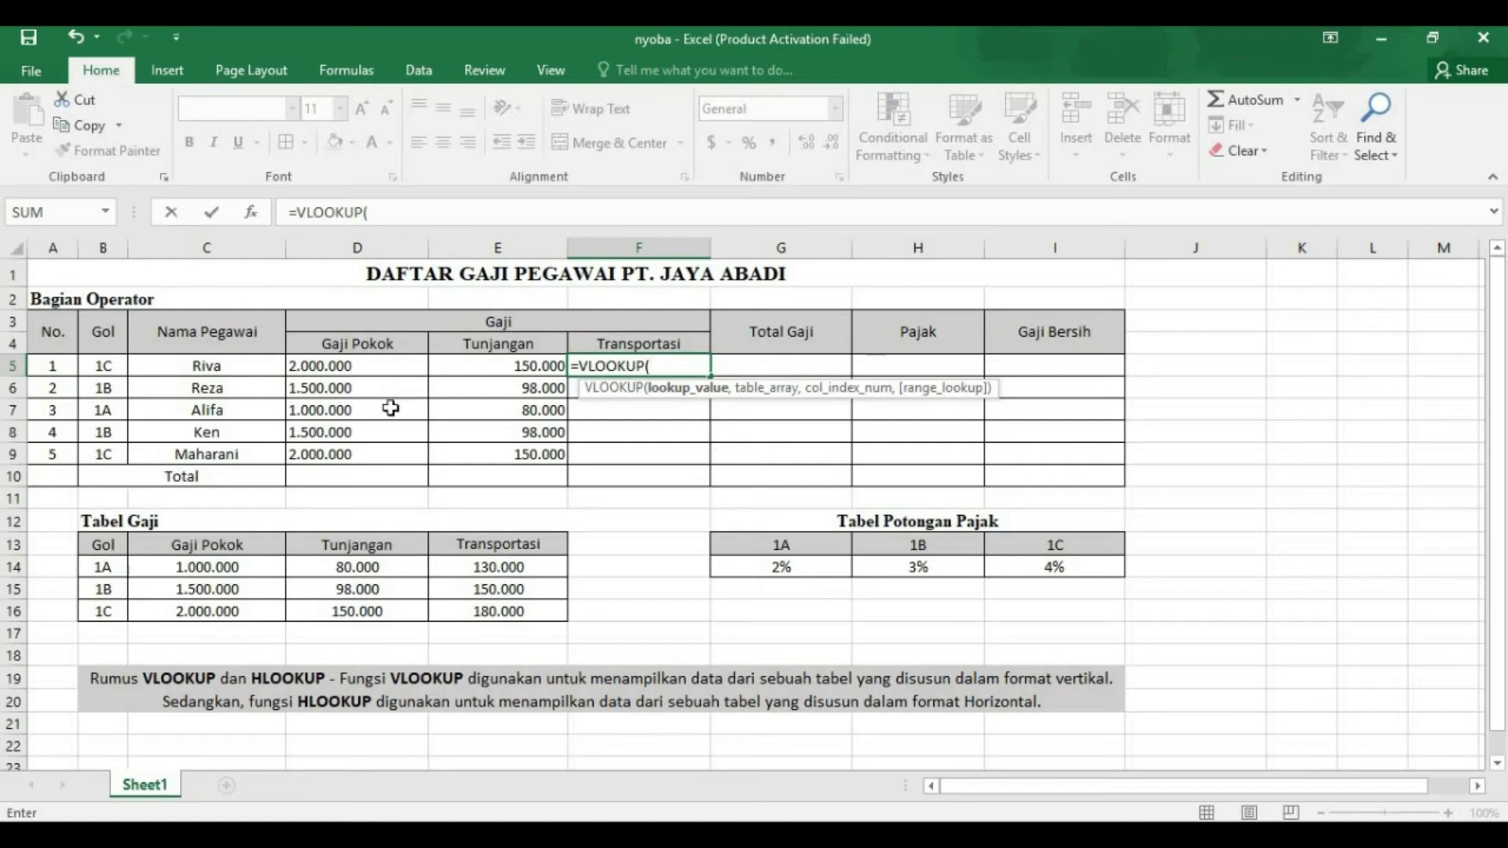
left_click(120, 365)
type(",")
left_click_drag(138, 553, 511, 606)
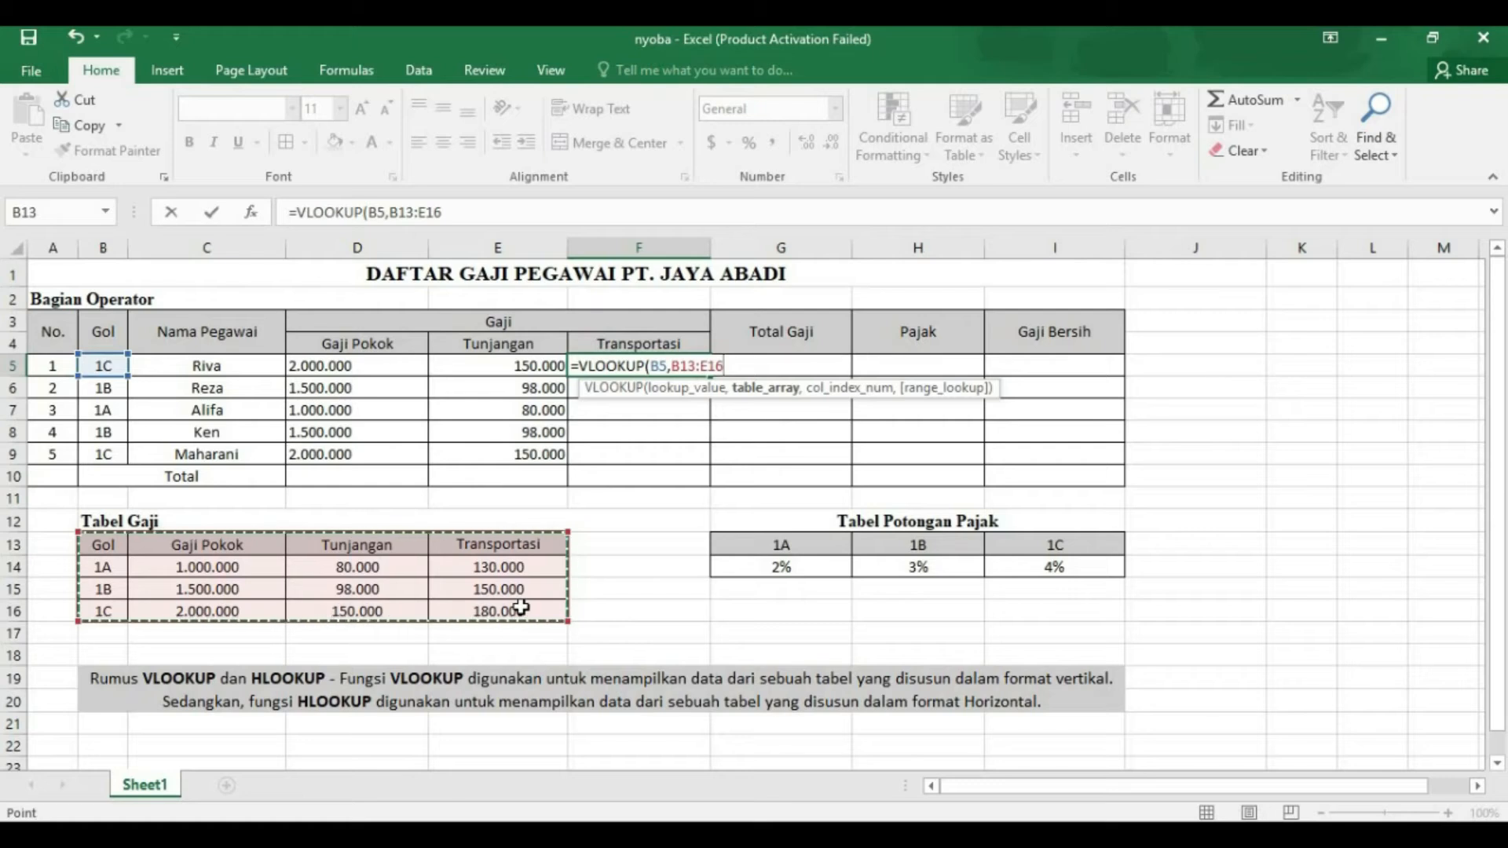
type(",")
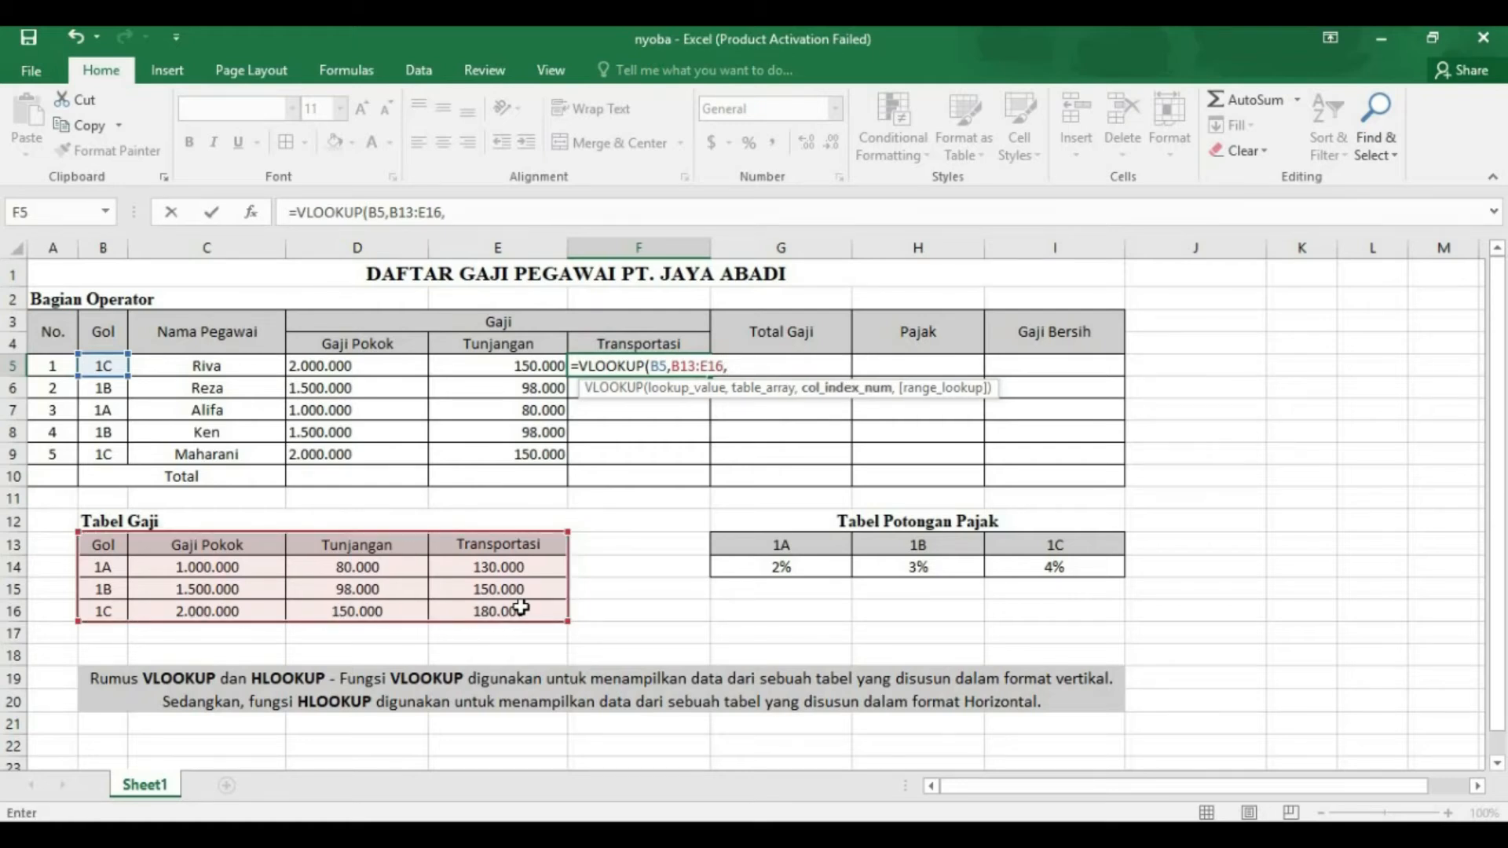
type("4)")
Make the table range in F5's formula absolute as $B$13:$E$16 and enter the formula
left_click(392, 214)
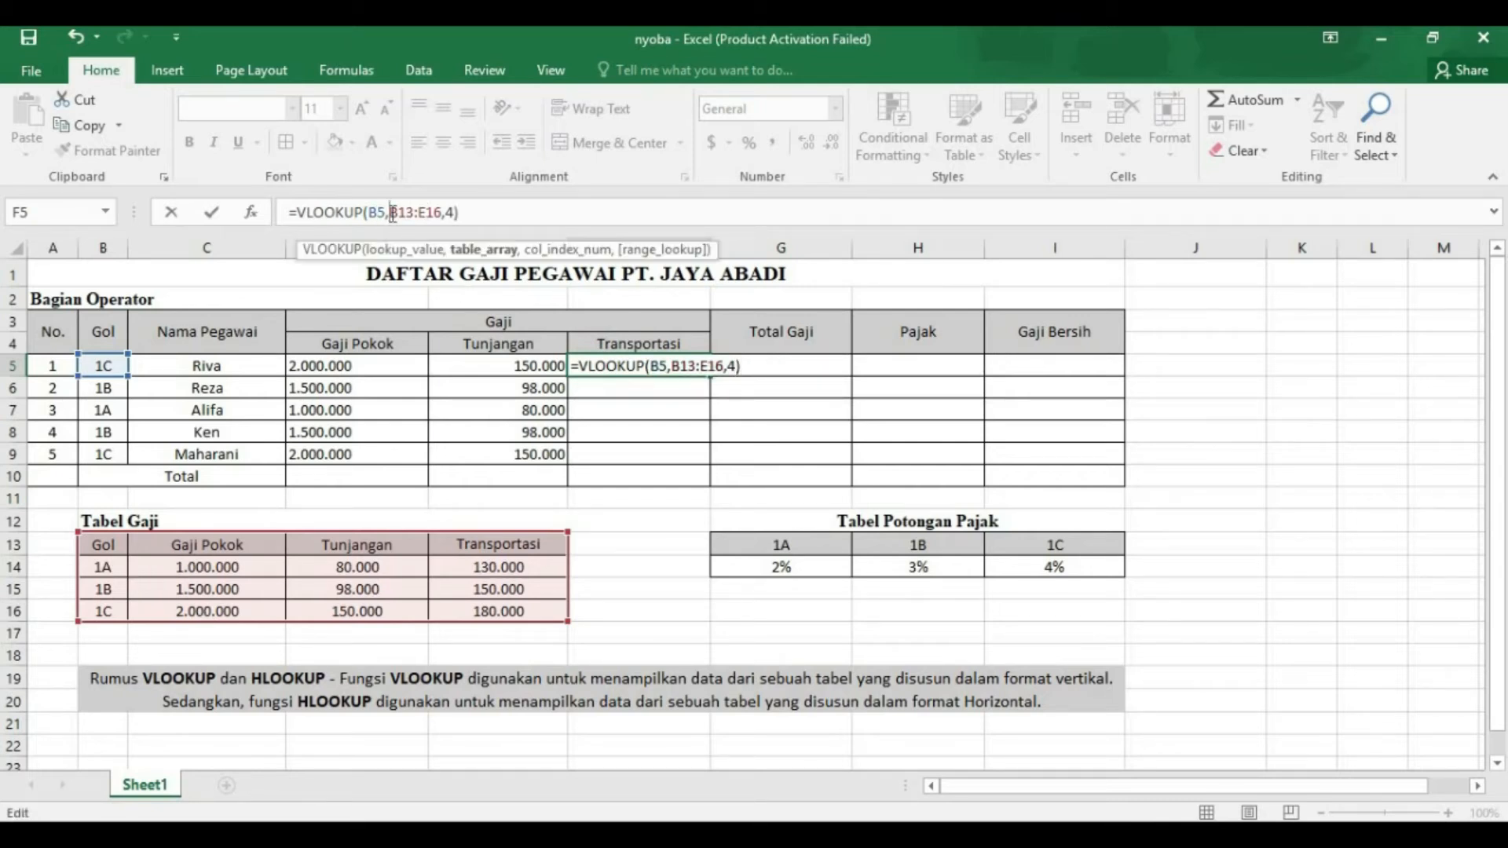
type("$")
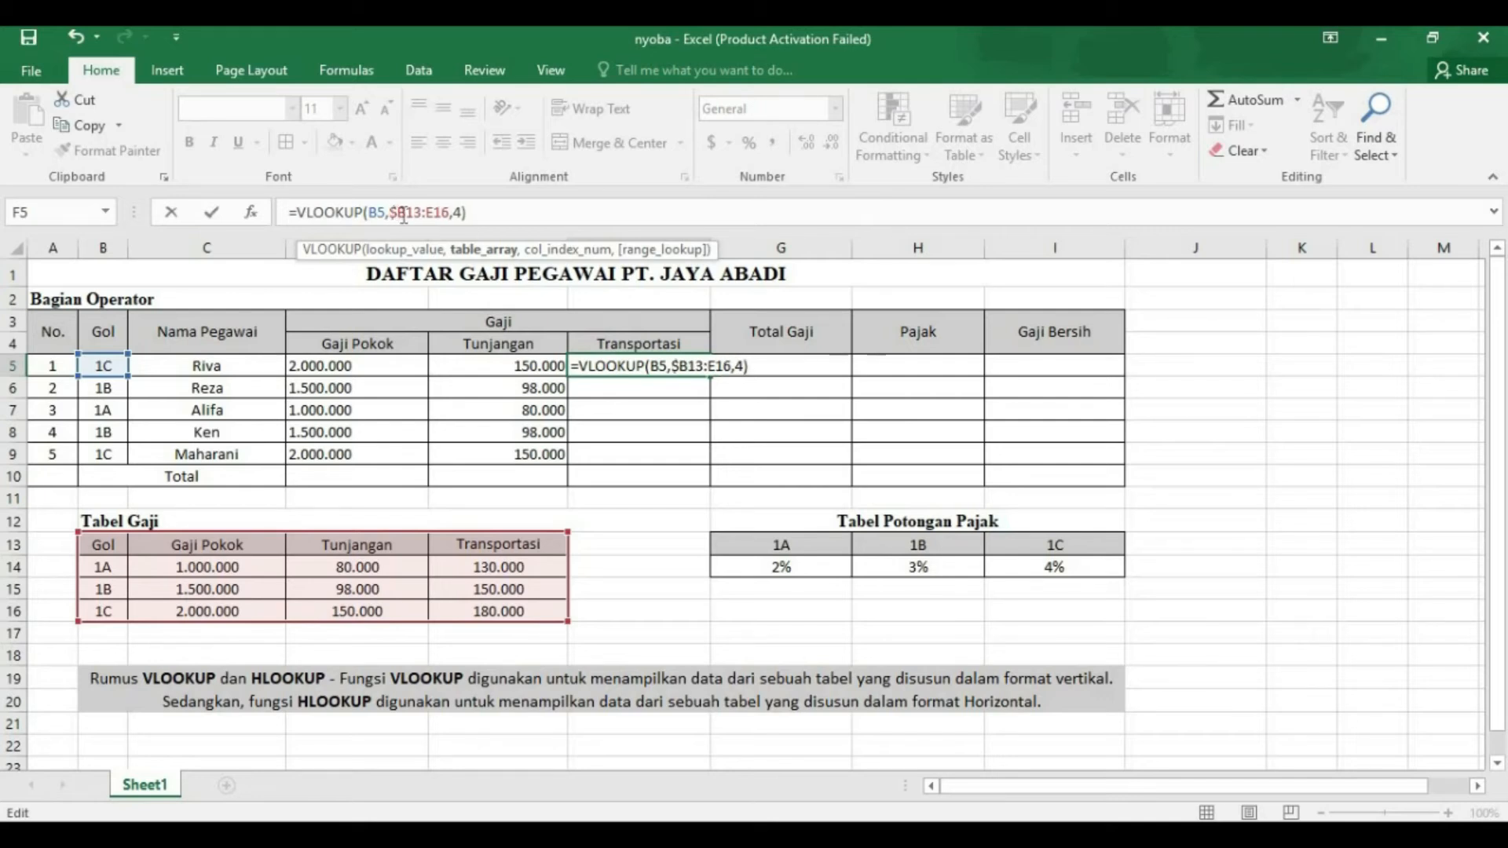
left_click(407, 214)
type("$")
left_click(437, 214)
type("$")
left_click(448, 213)
type("$E$")
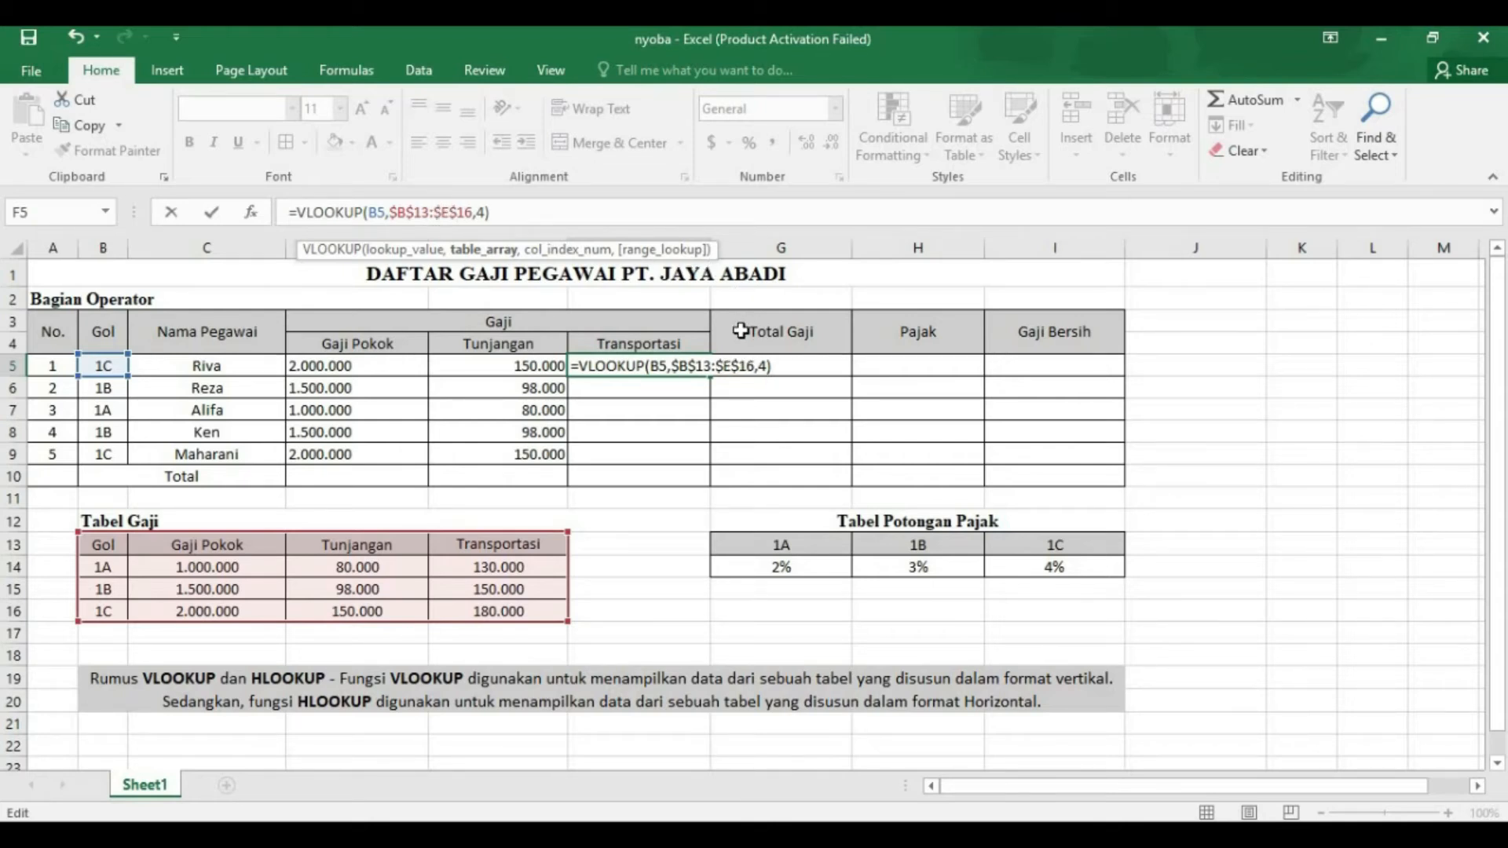
key("Return")
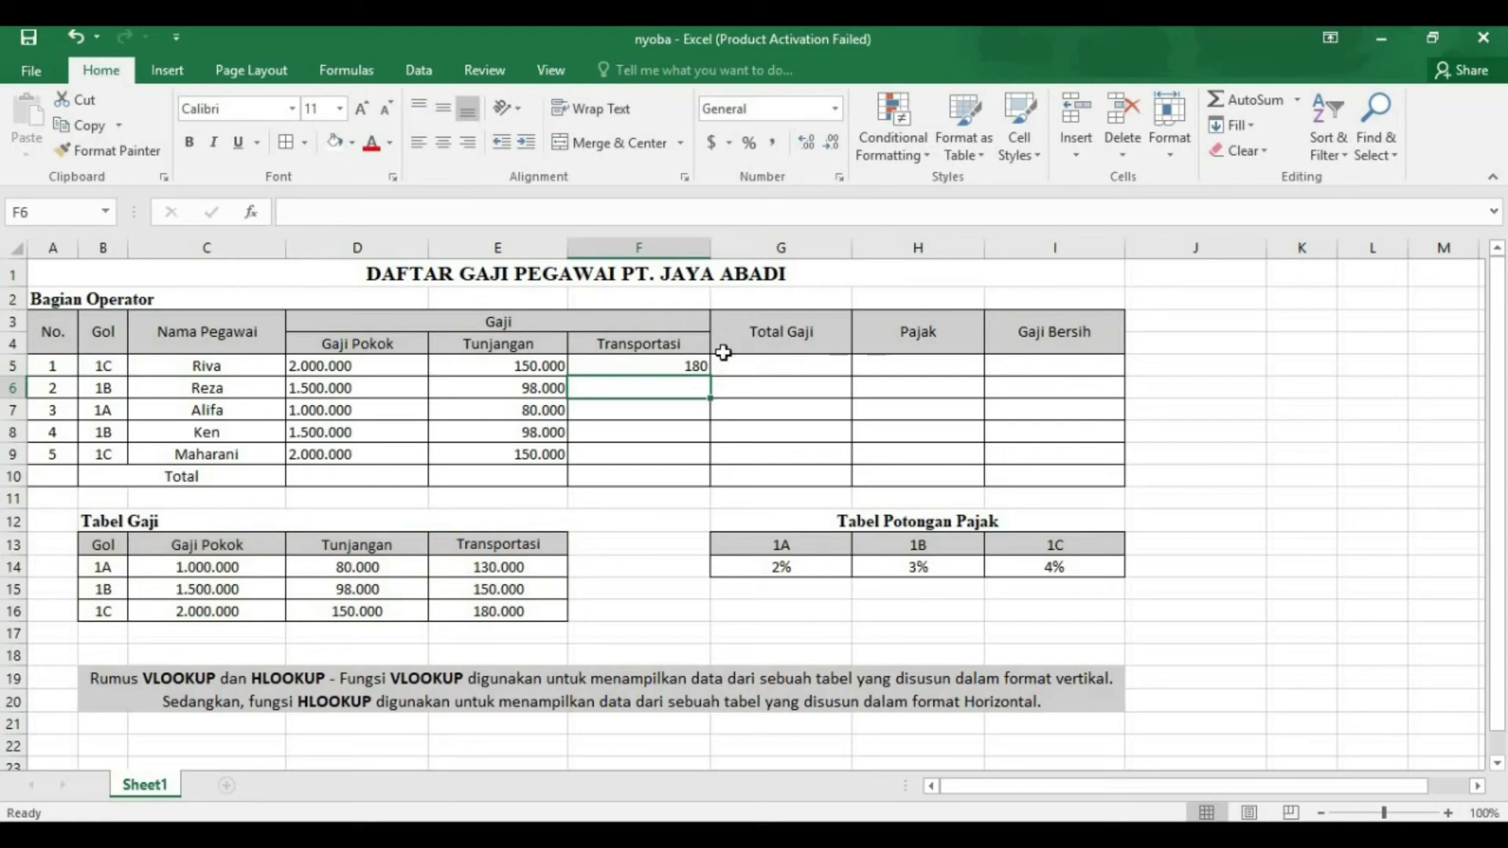
Format F5 to show three decimal places and fill its Transportasi formula down to F9
left_click(694, 365)
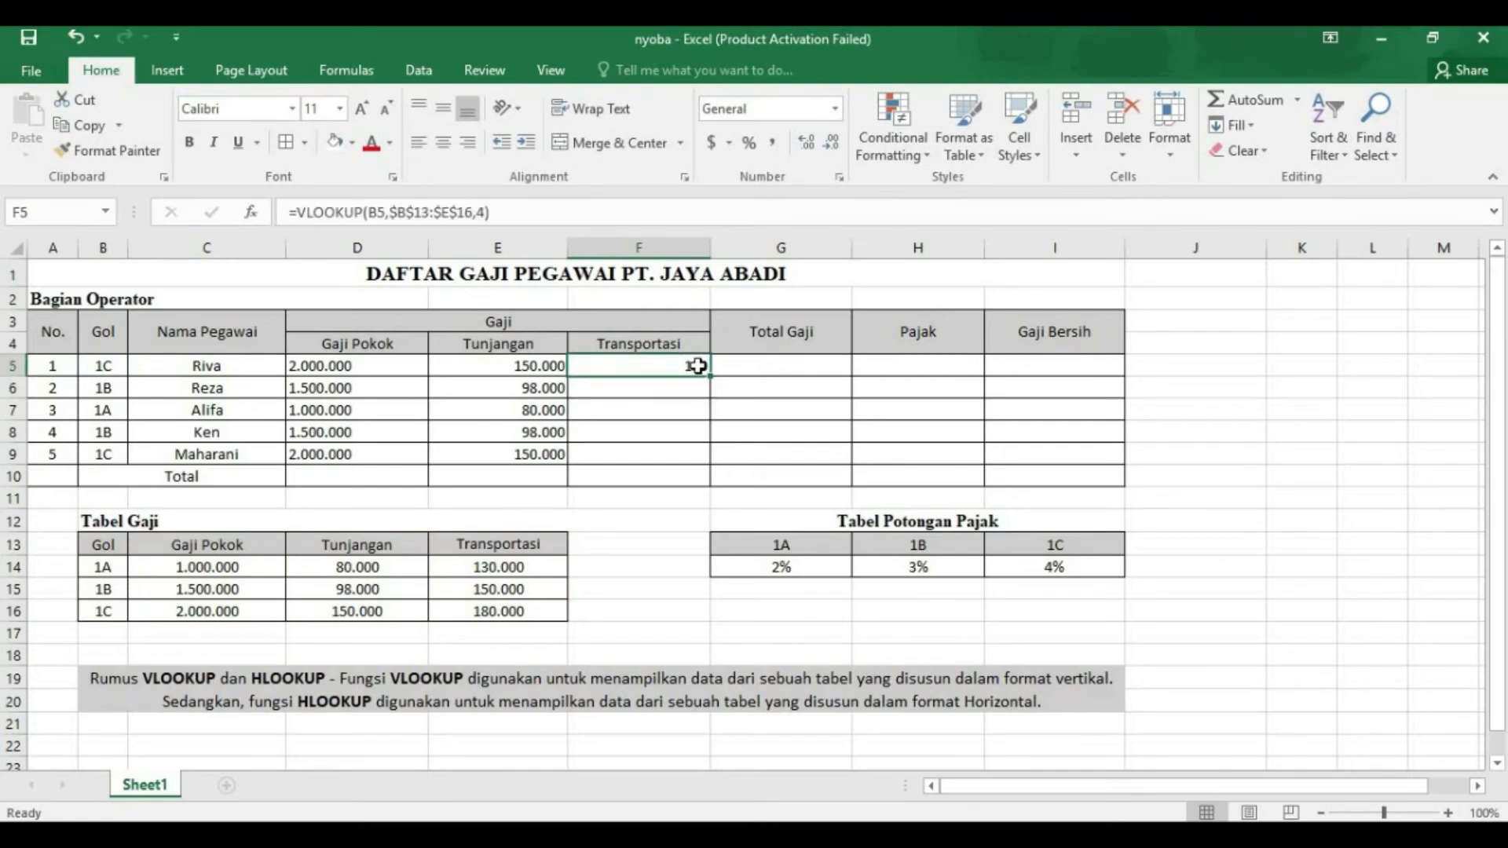
left_click(809, 153)
left_click(808, 154)
left_click_drag(712, 376, 705, 467)
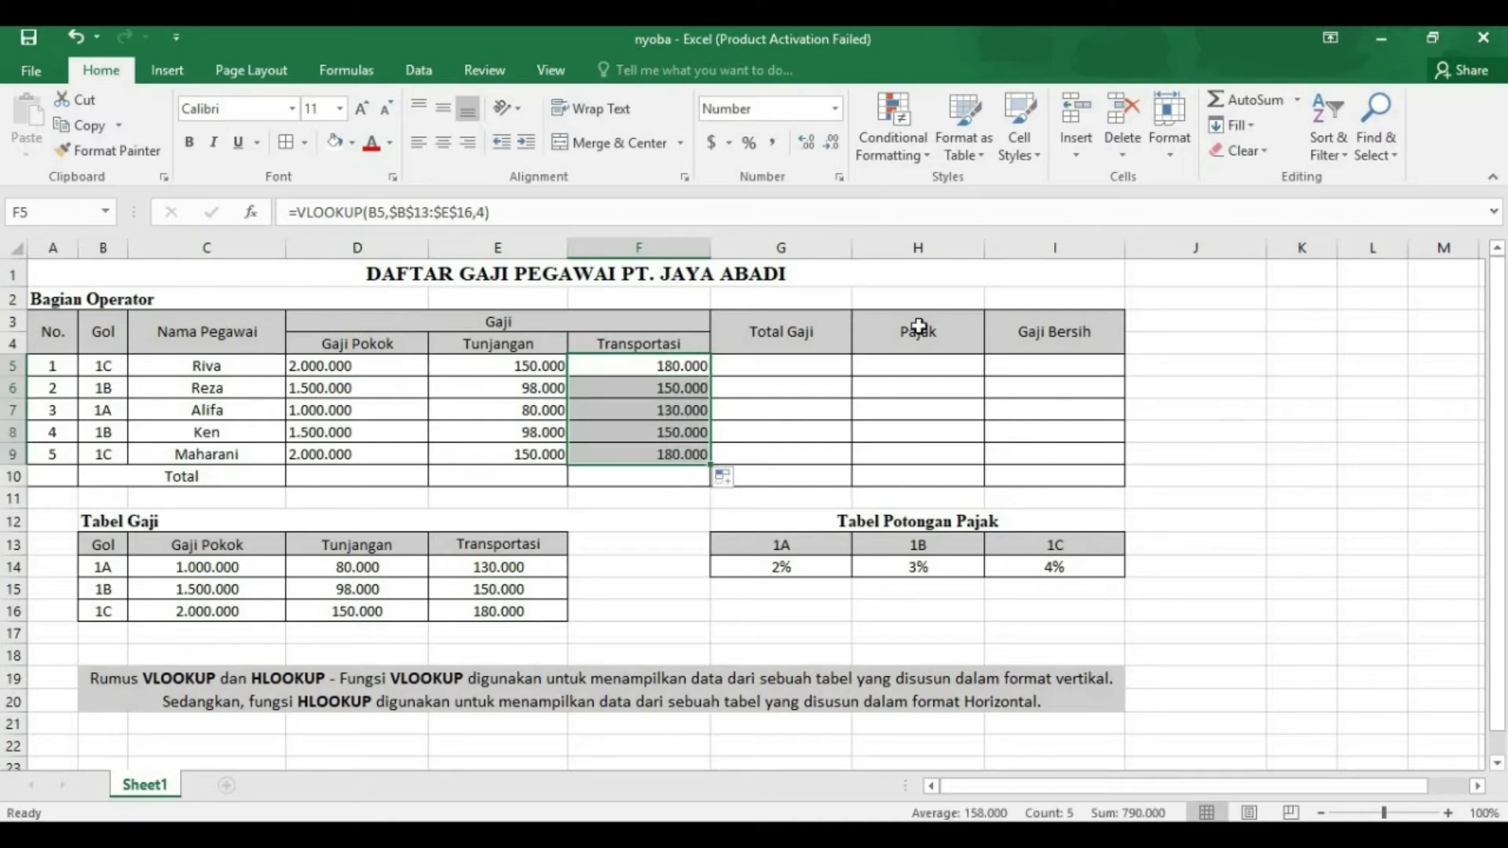
Enter =SUM(D5:F5) in G5 to calculate the first employee's Total Gaji
left_click(774, 371)
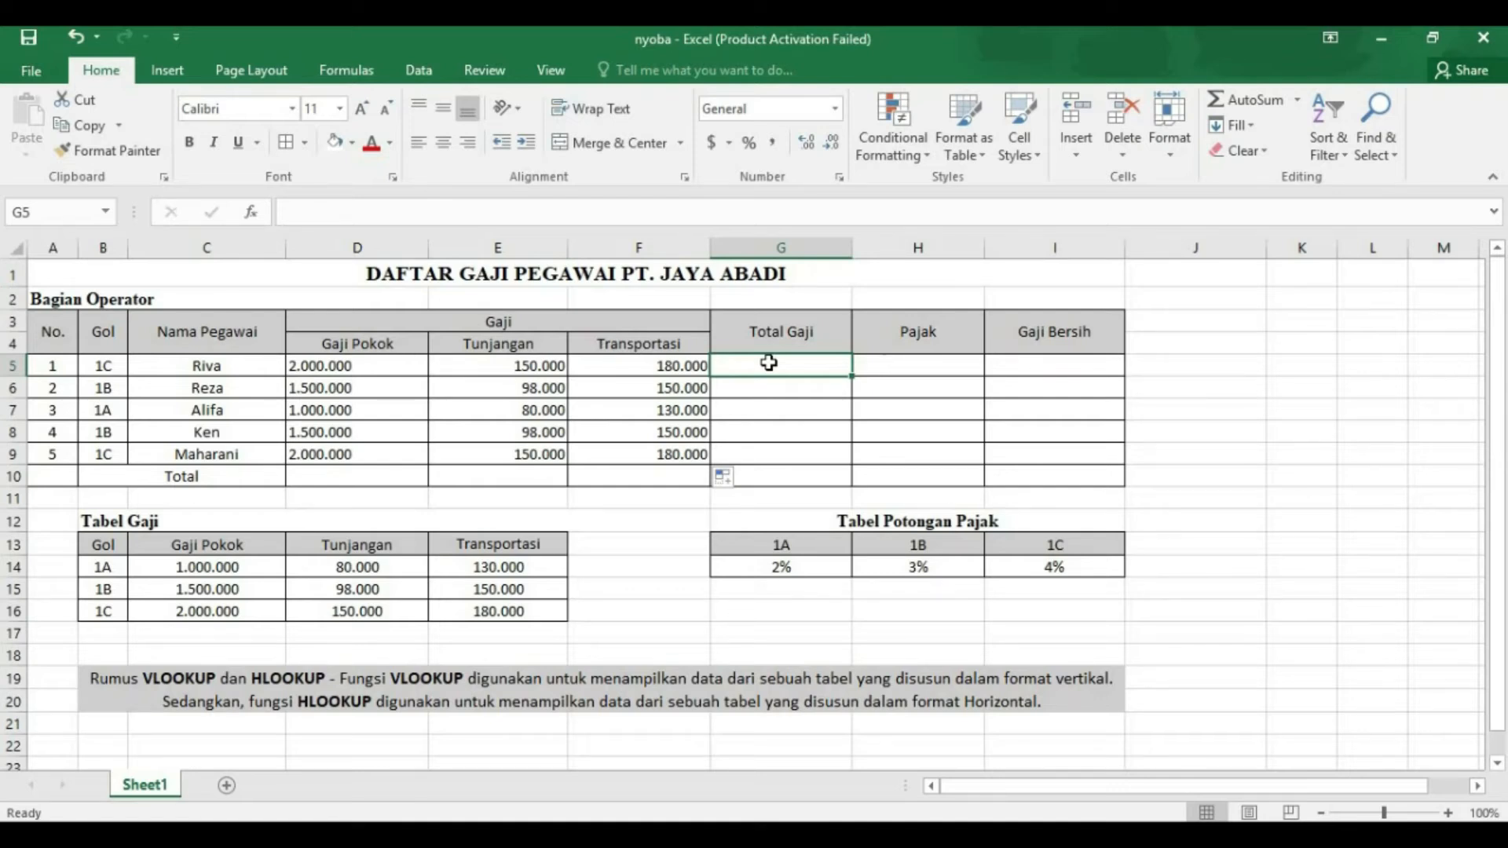
type("=")
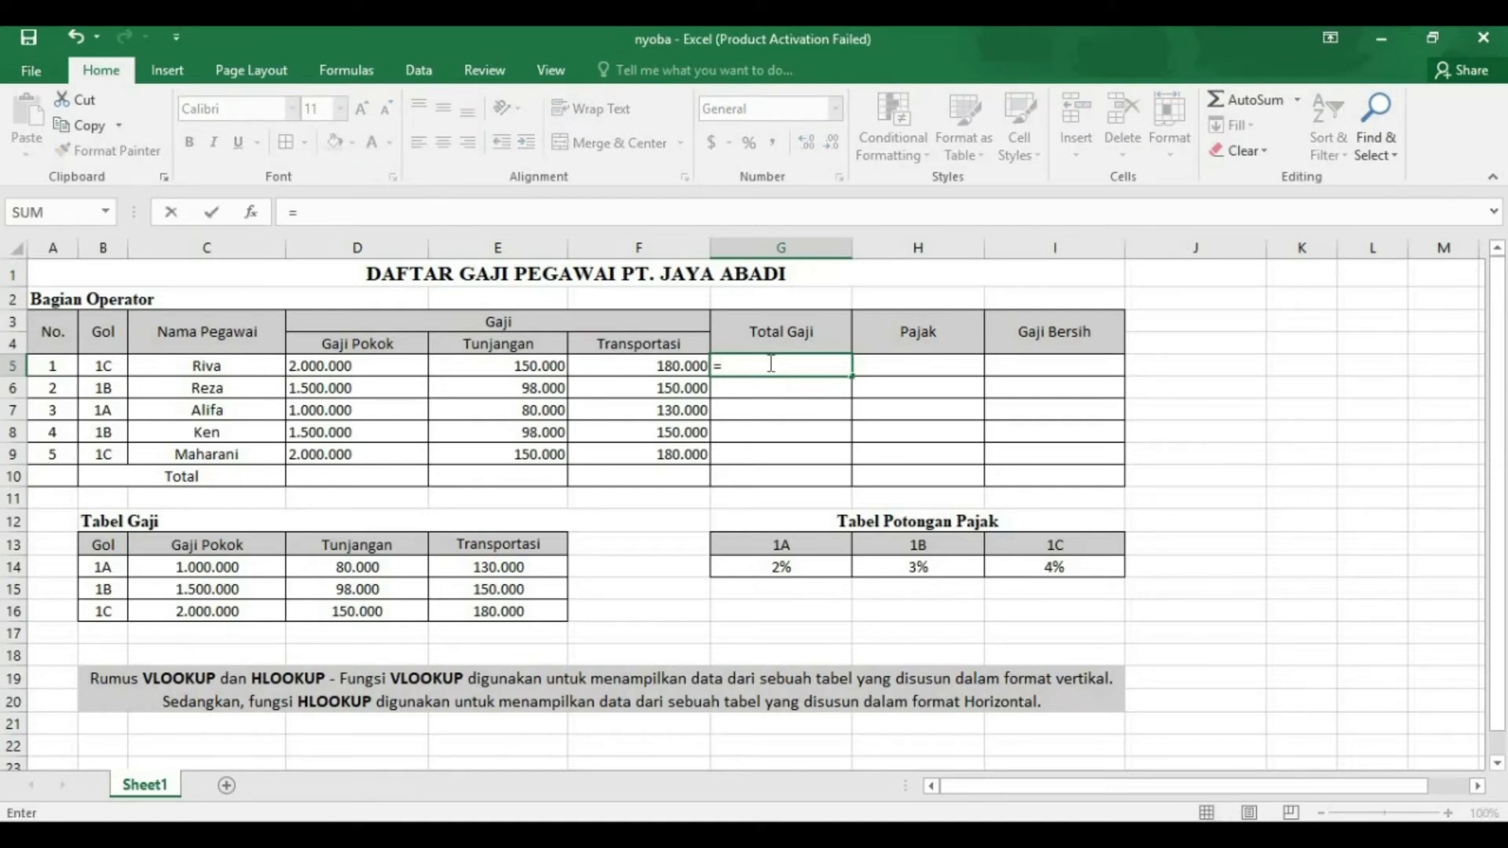
type("SUM")
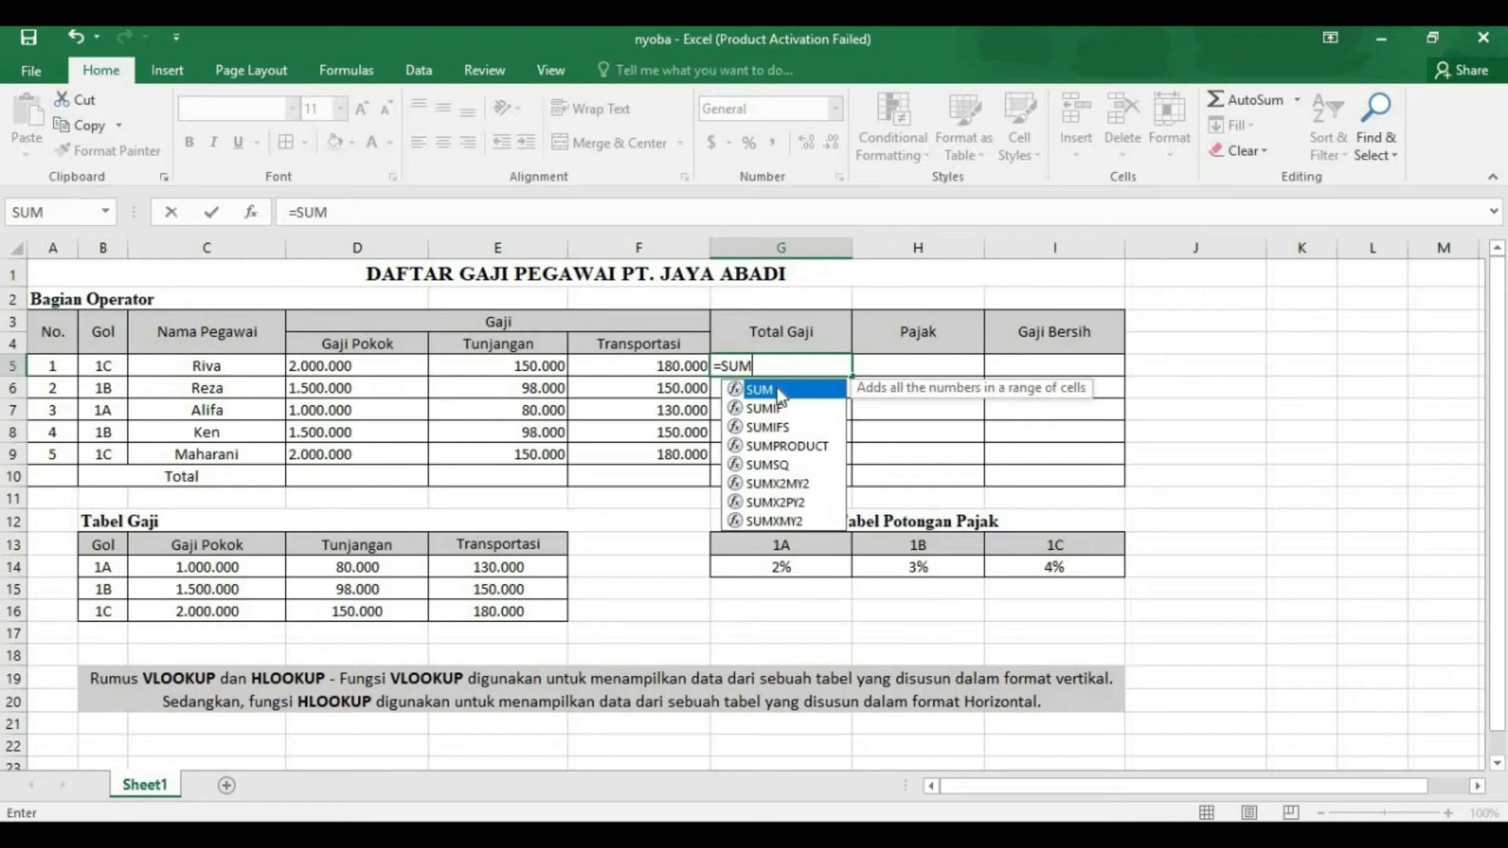
double_click(776, 388)
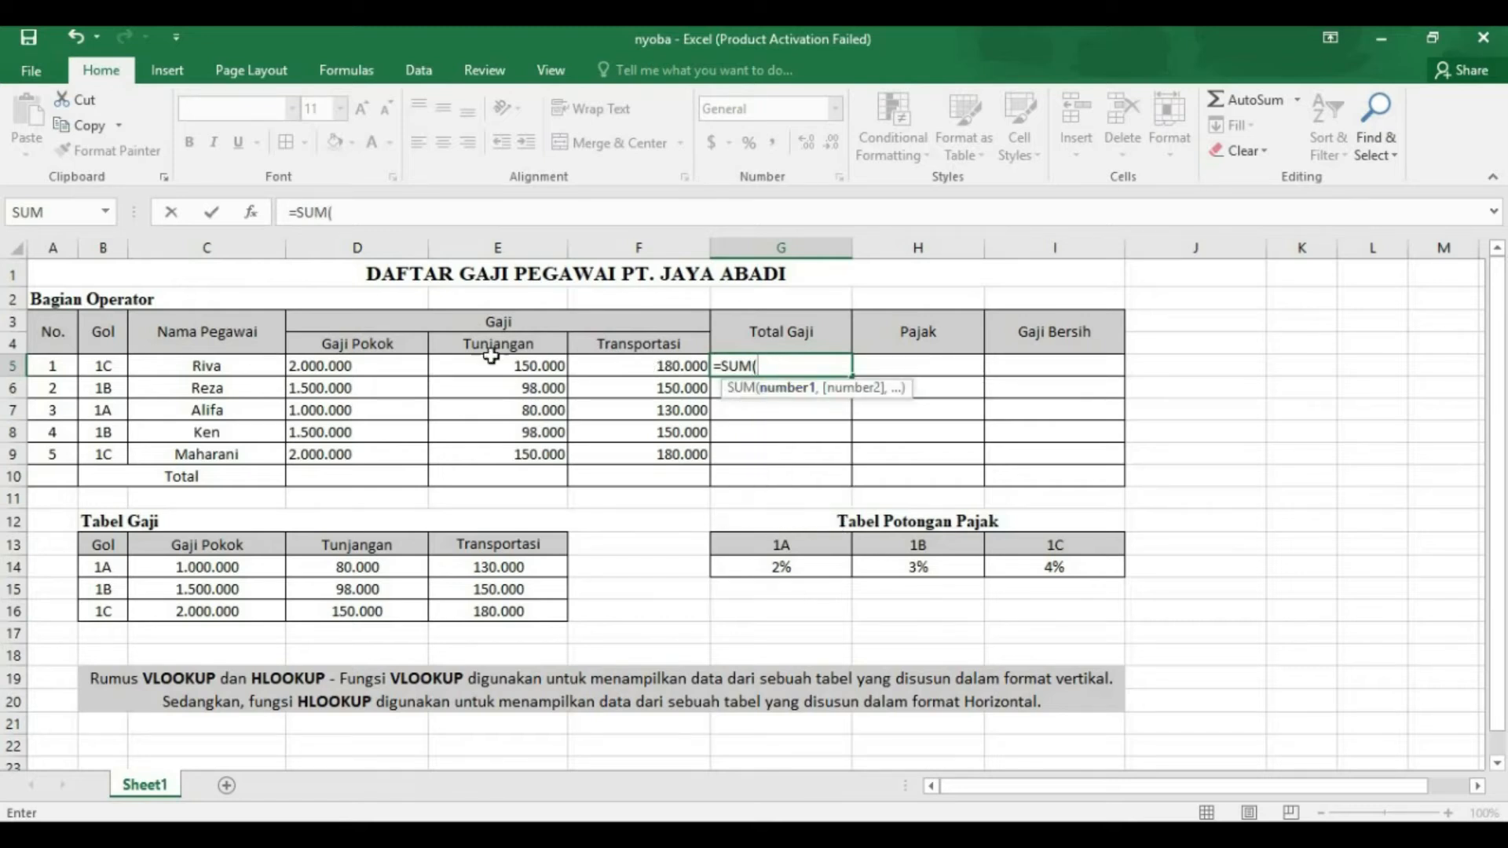
left_click(318, 367)
left_click_drag(317, 367, 611, 366)
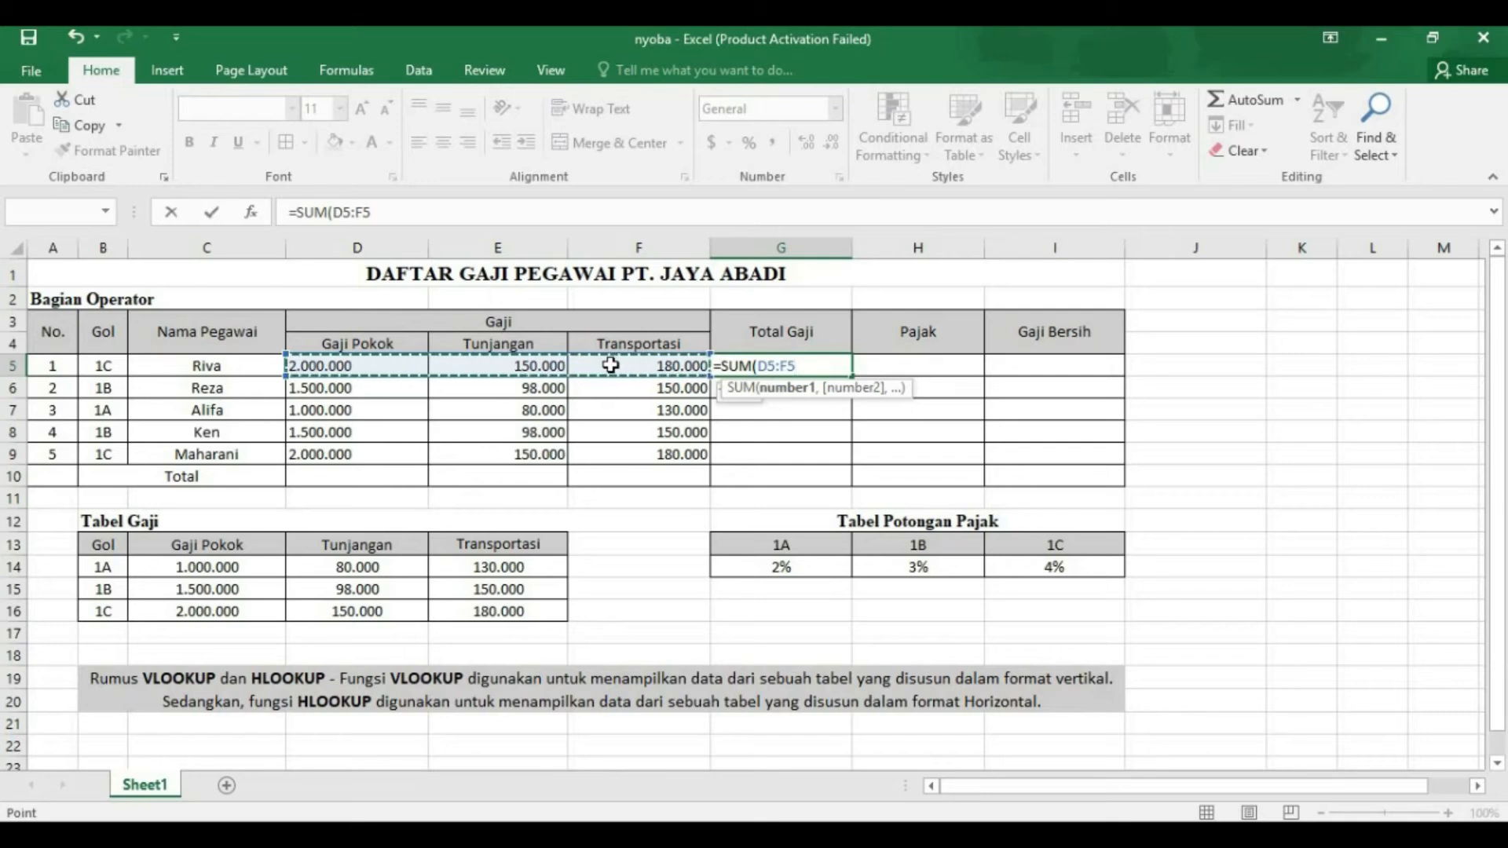
type(")")
key("Return")
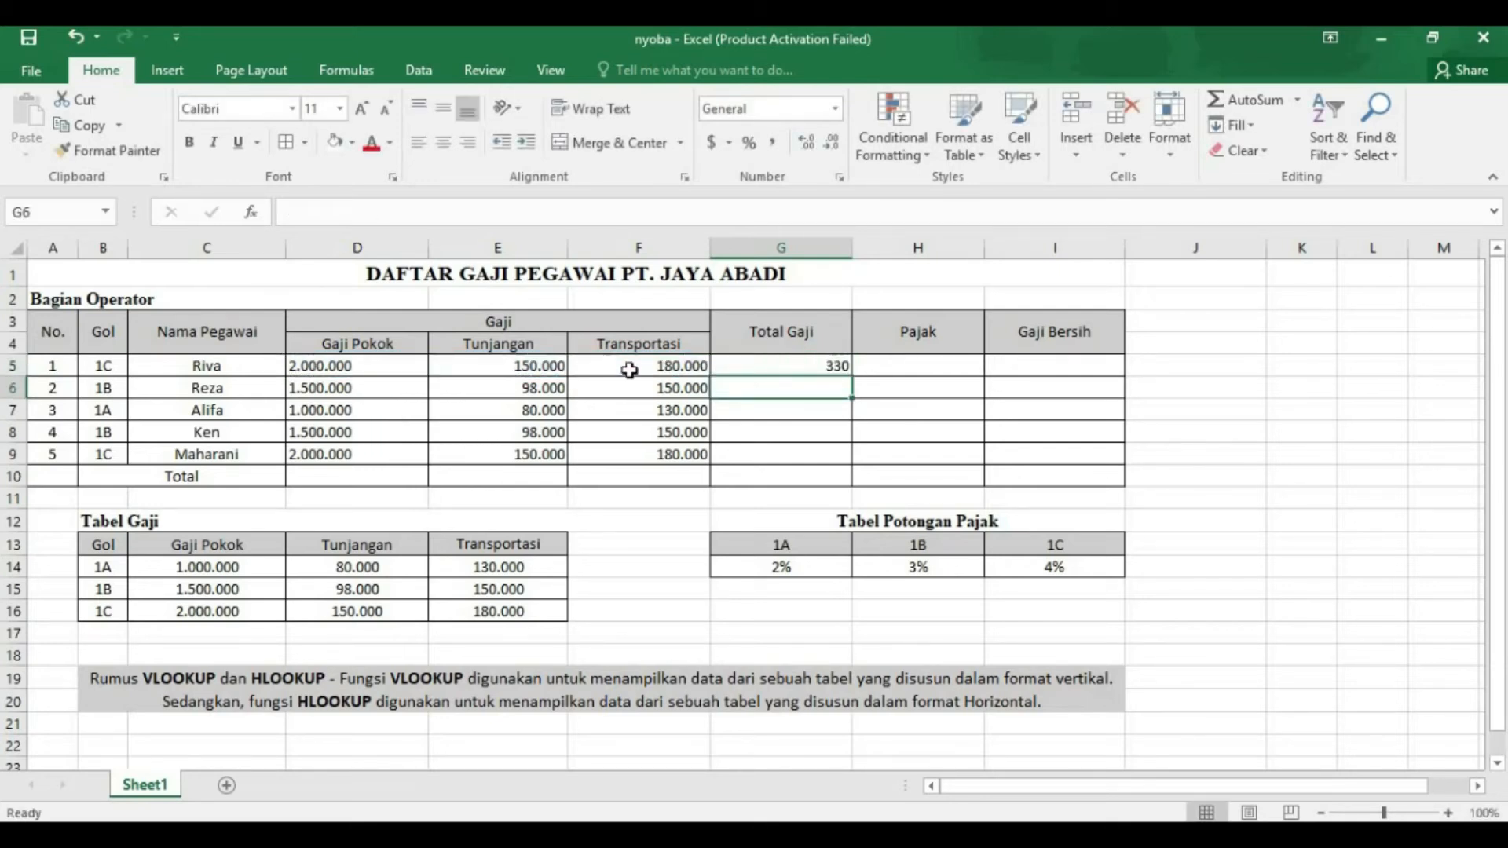
Format G5 to show six decimal places and fill its Total Gaji formula down to G9
left_click(794, 359)
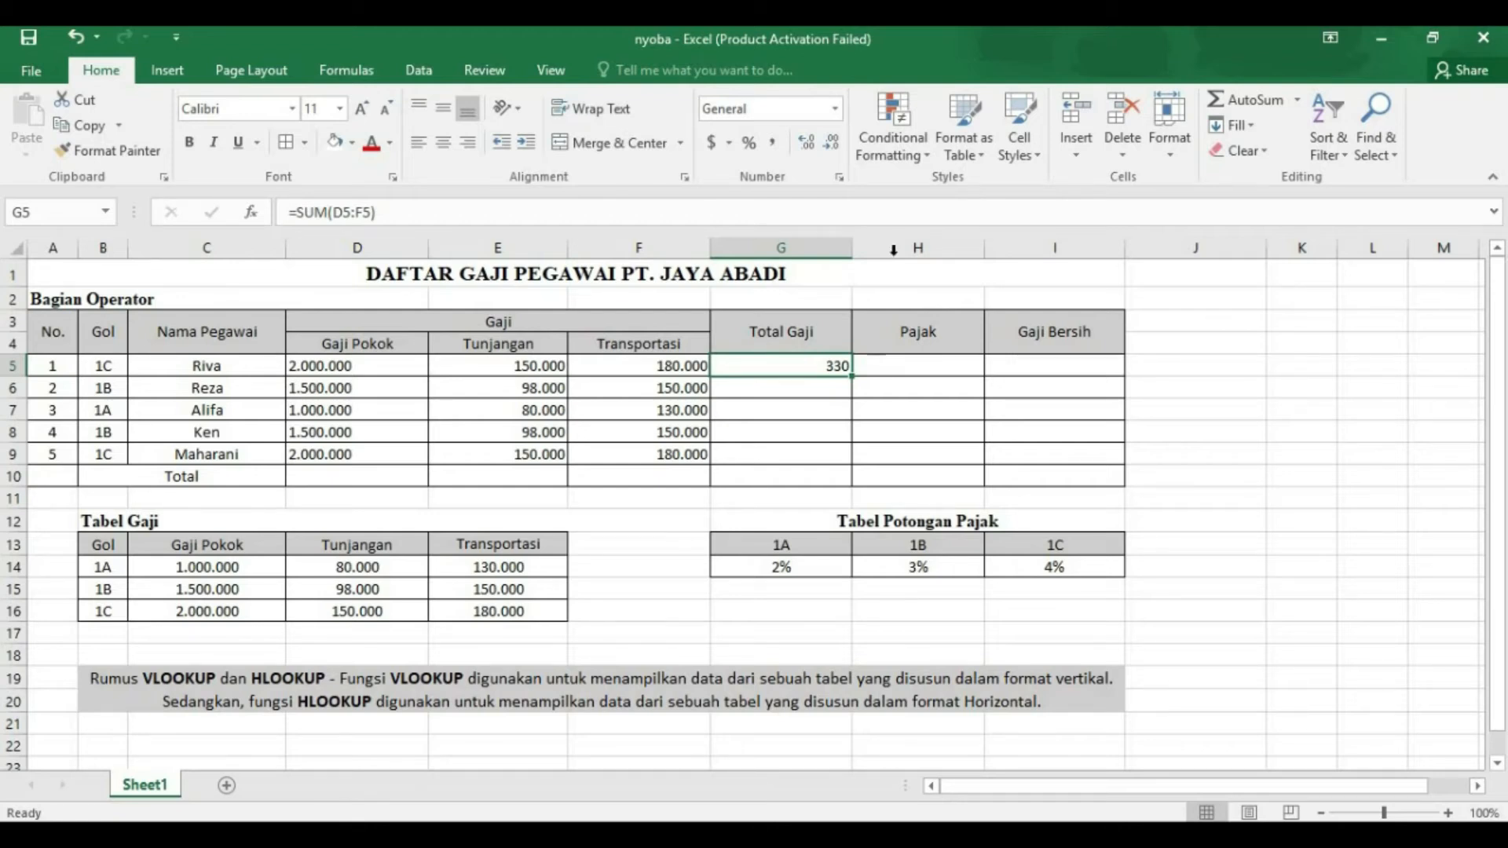
left_click(814, 144)
left_click(814, 145)
left_click(813, 144)
left_click(813, 145)
left_click(814, 145)
left_click(814, 145)
left_click_drag(853, 381, 856, 465)
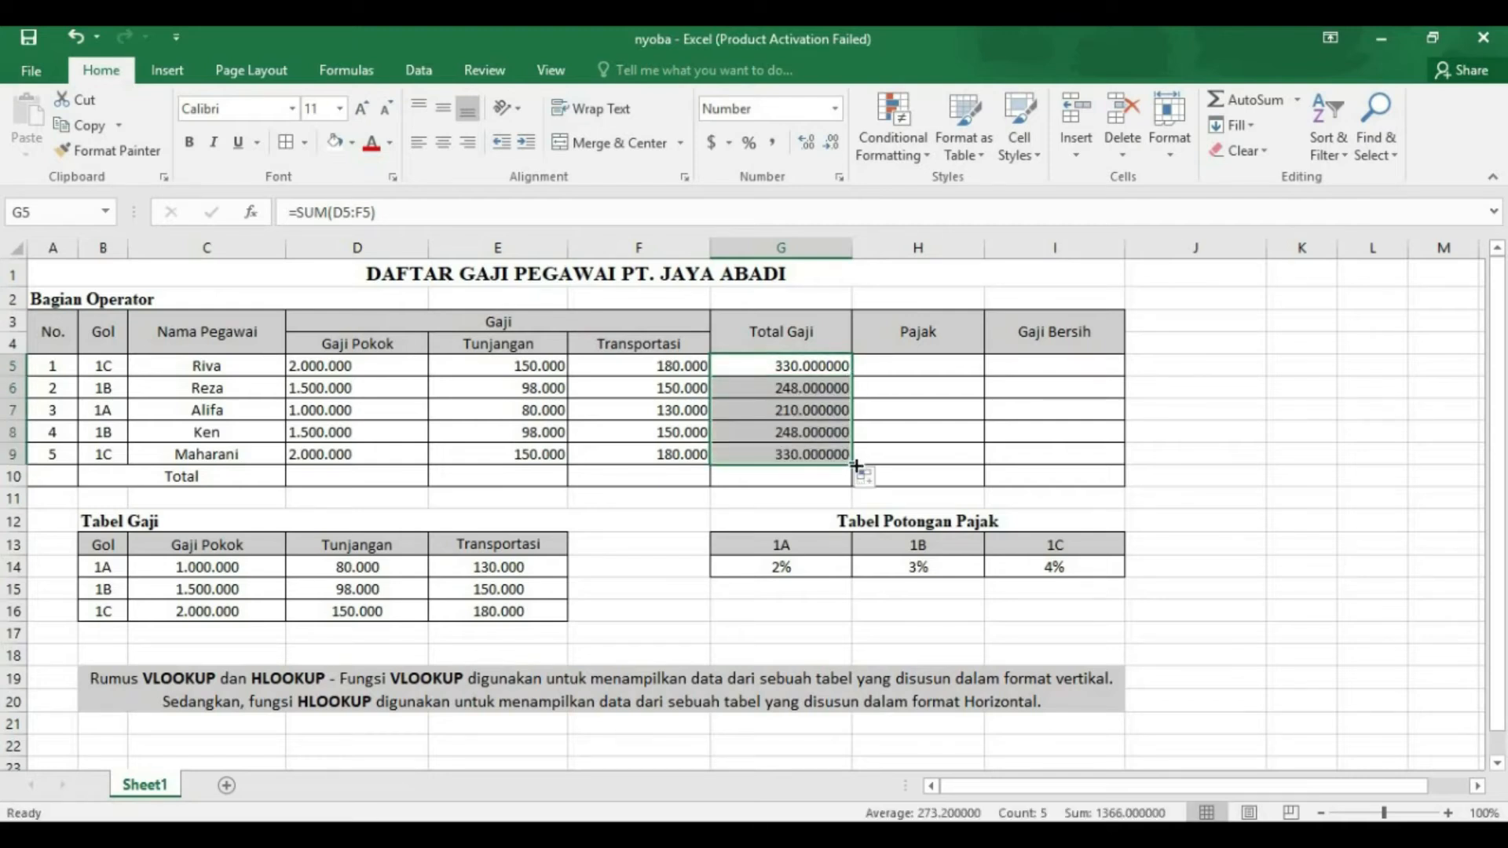
Write the formula =HLOOKUP(B5,G13:I14,2)*G5 in H5 to calculate the first employee's Pajak from Tabel Potongan Pajak
left_click(883, 371)
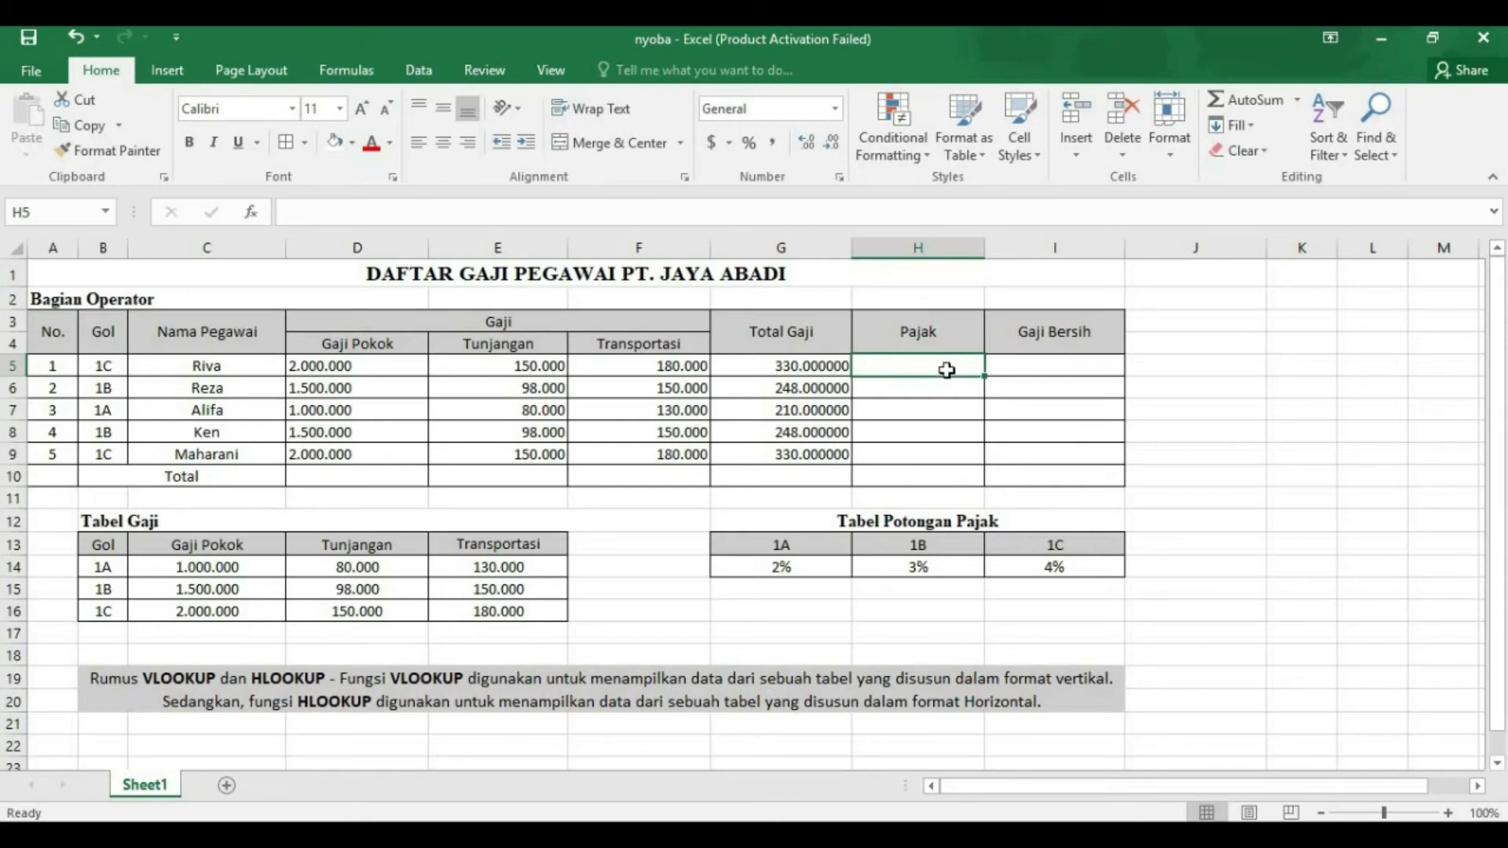
type("=")
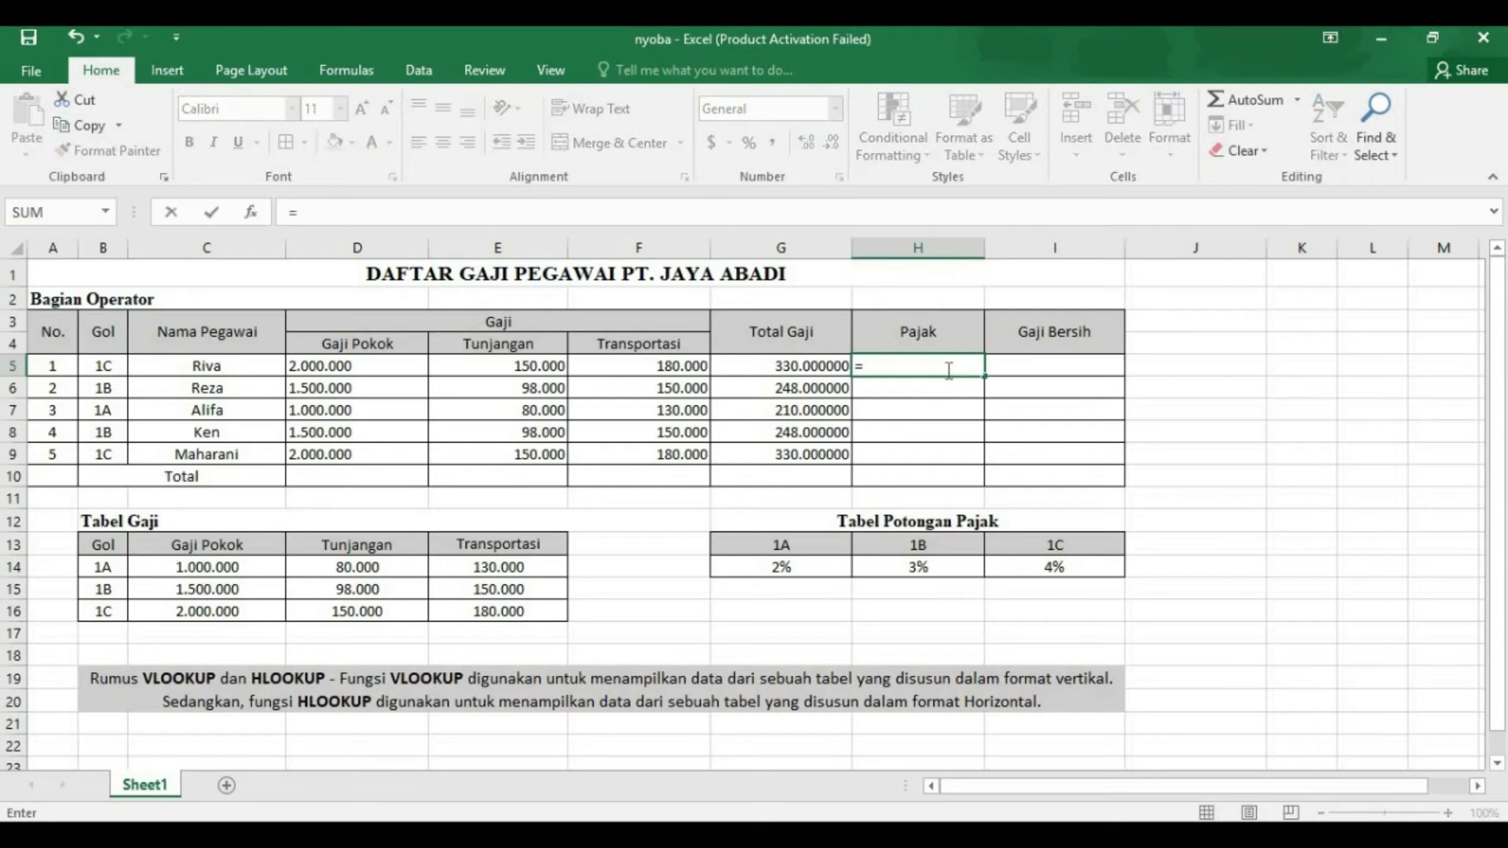
type("hlo")
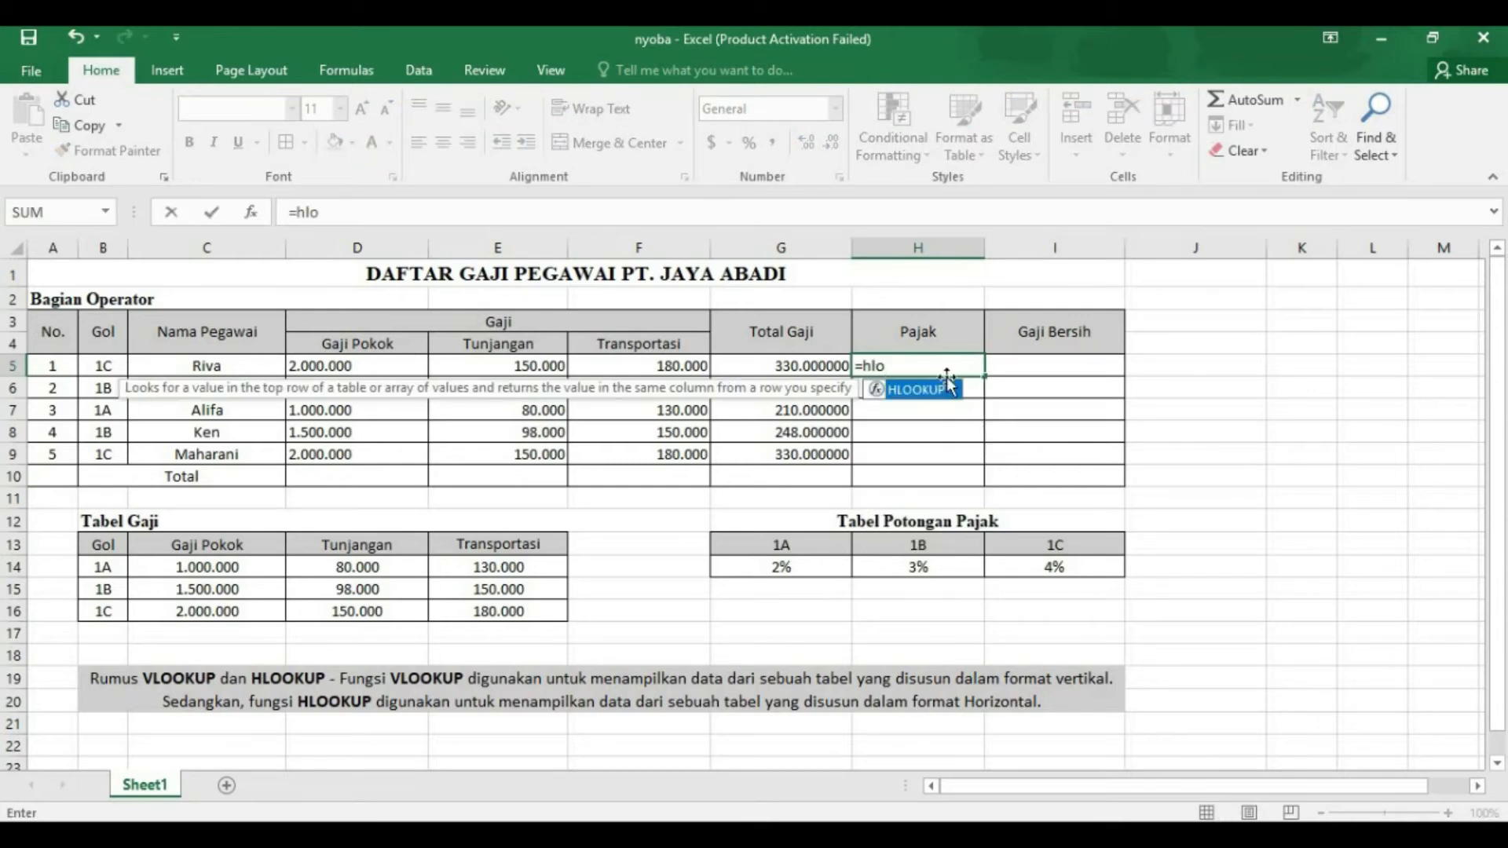
double_click(948, 393)
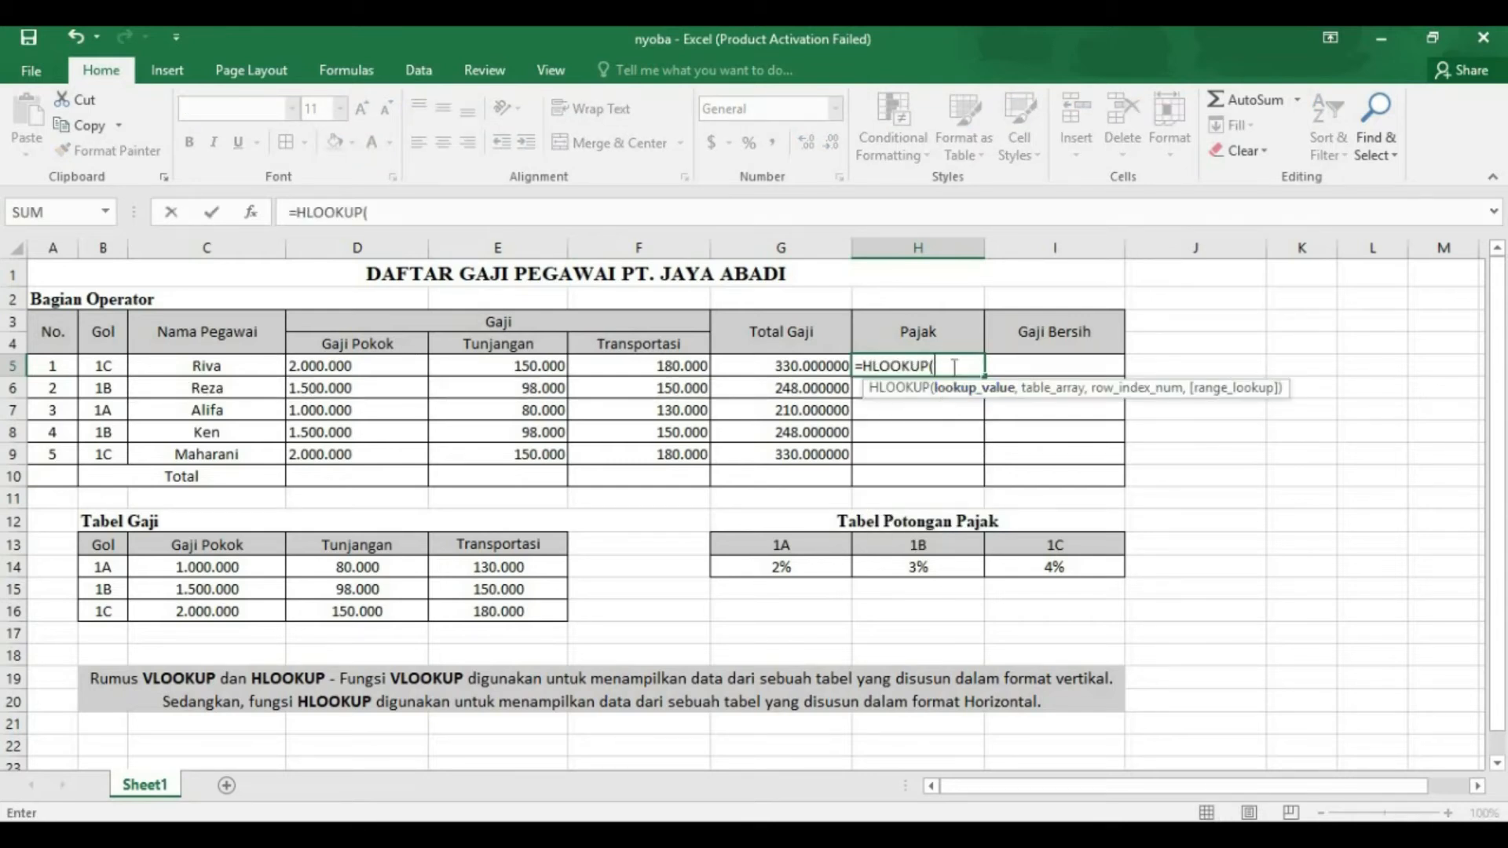
left_click(103, 366)
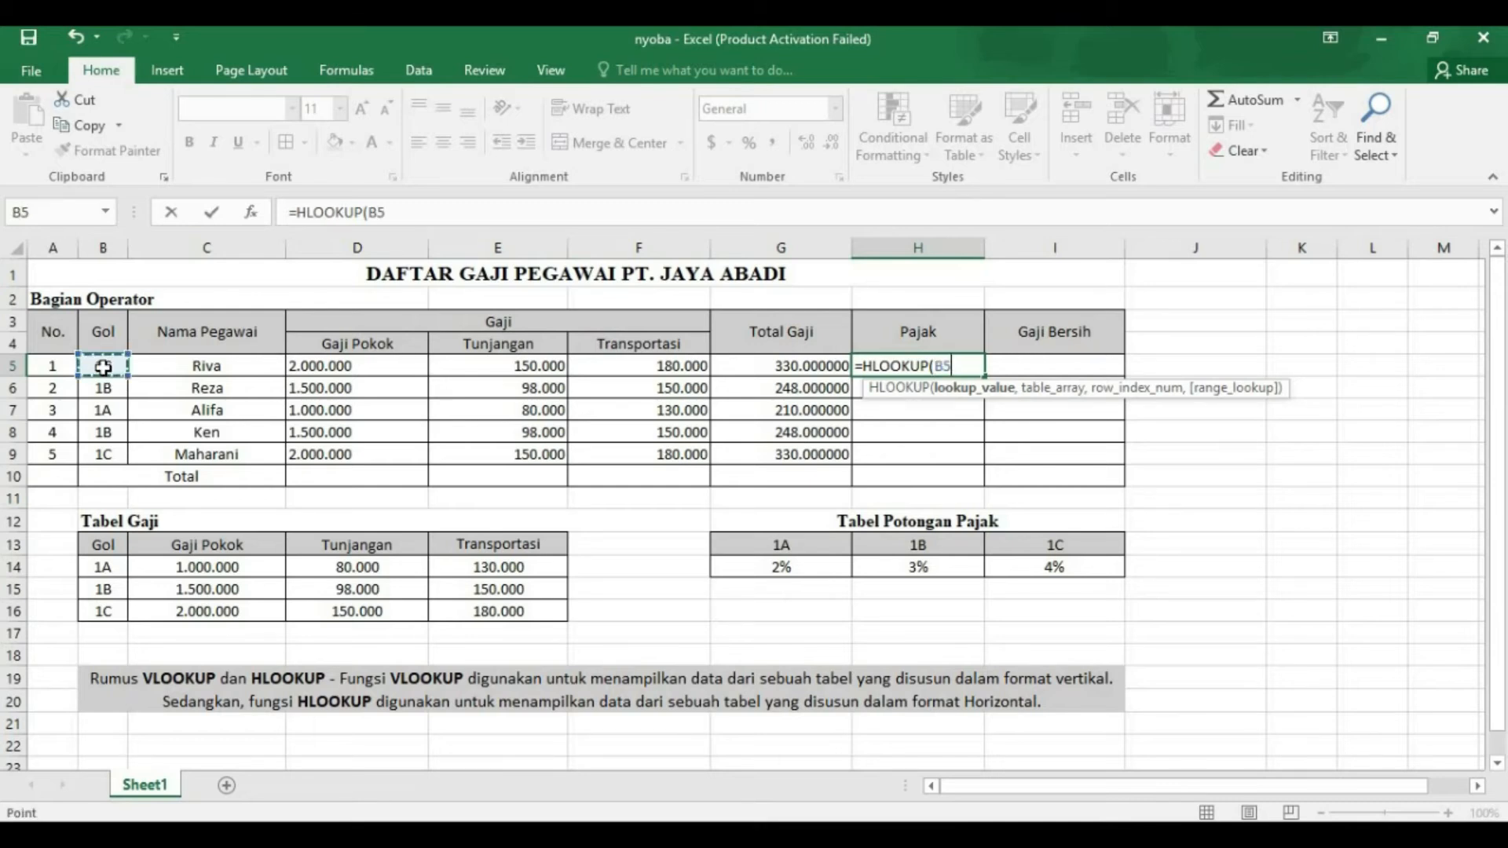
type(",")
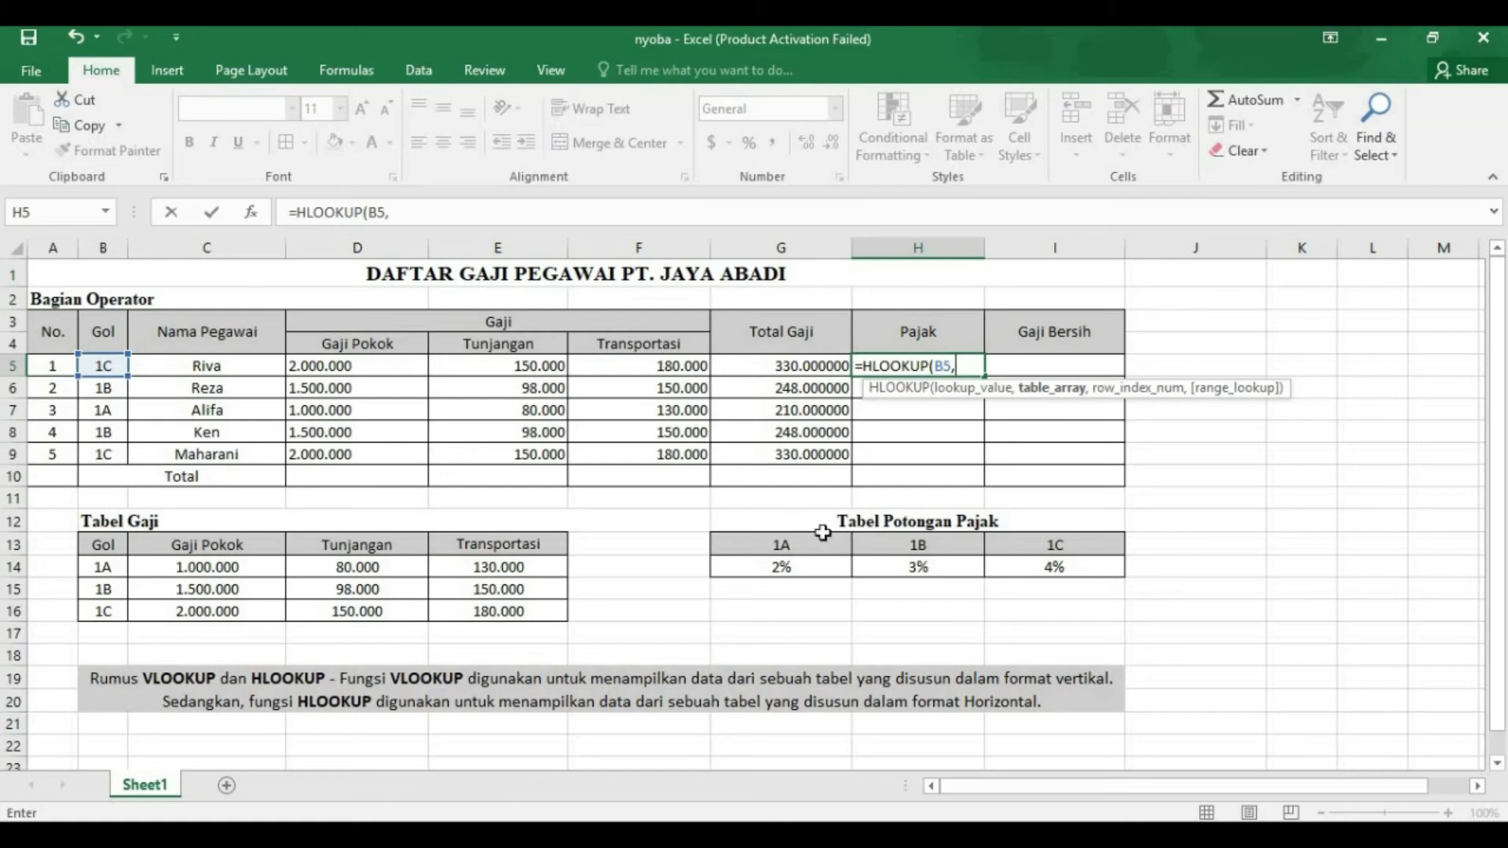
left_click_drag(718, 539, 1021, 567)
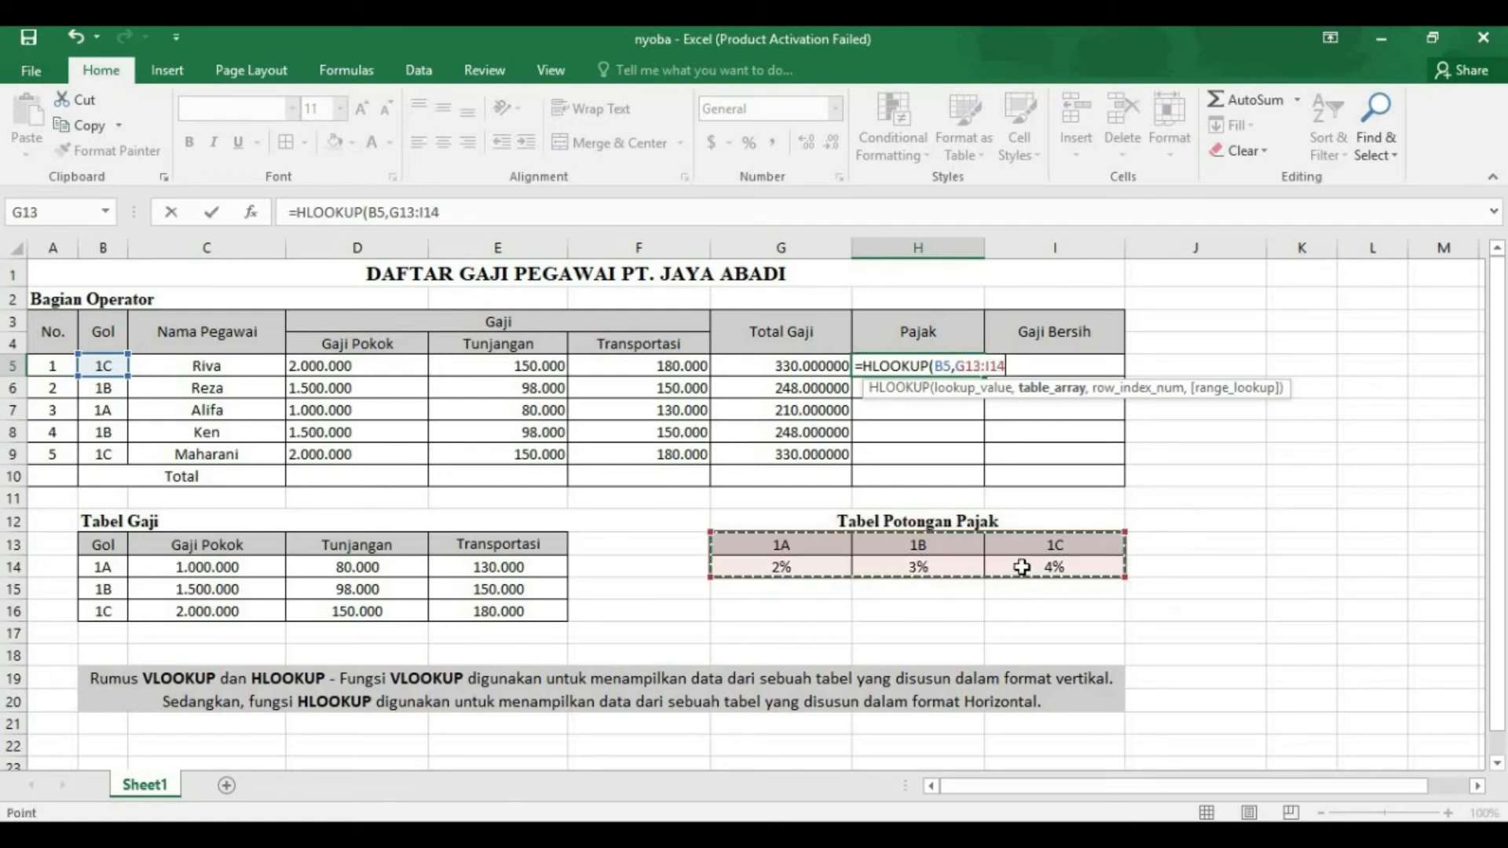
type(",")
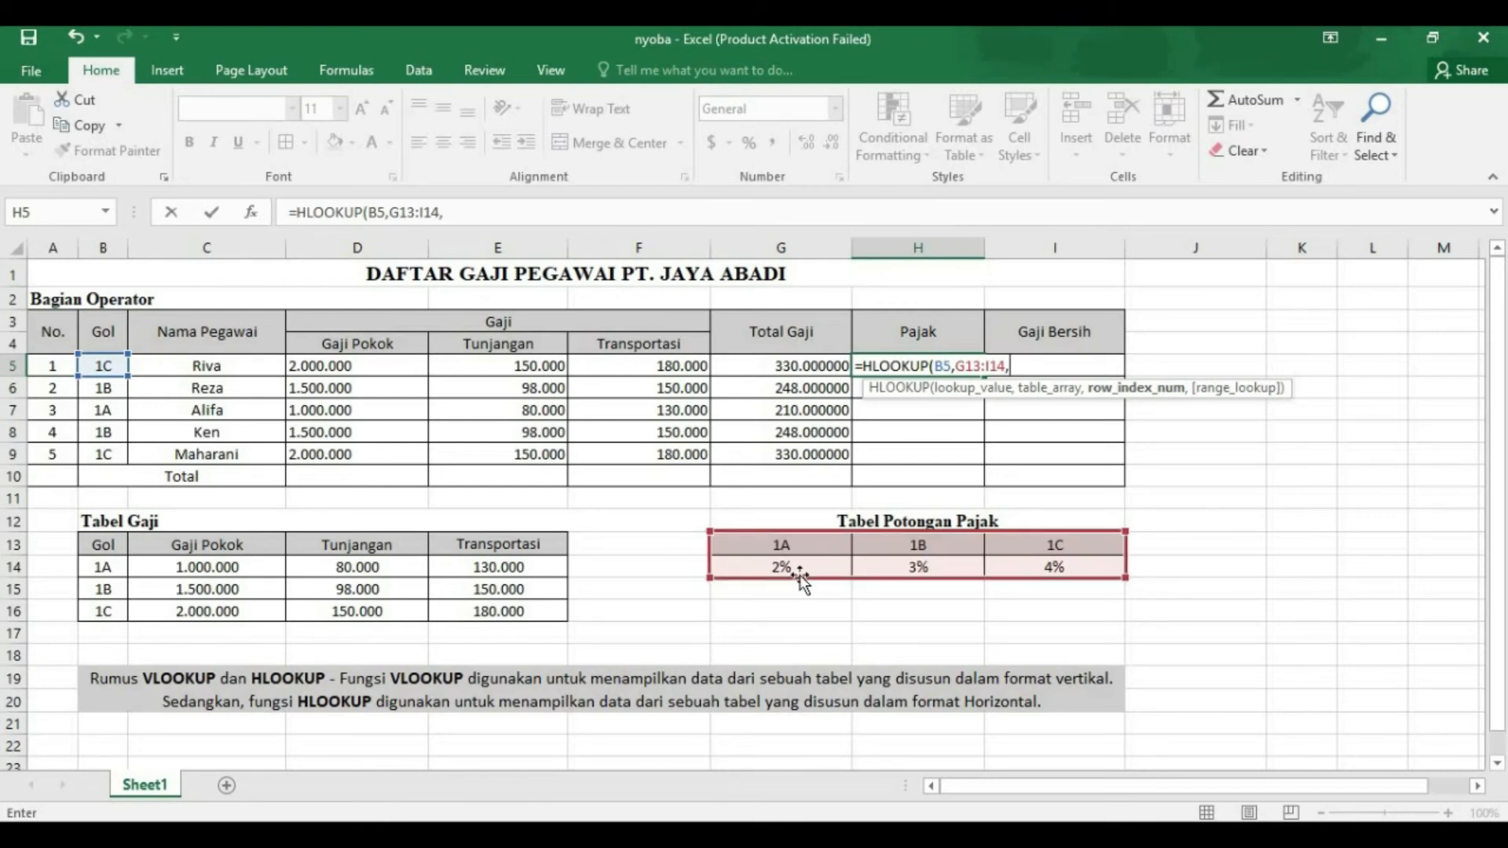
type("2")
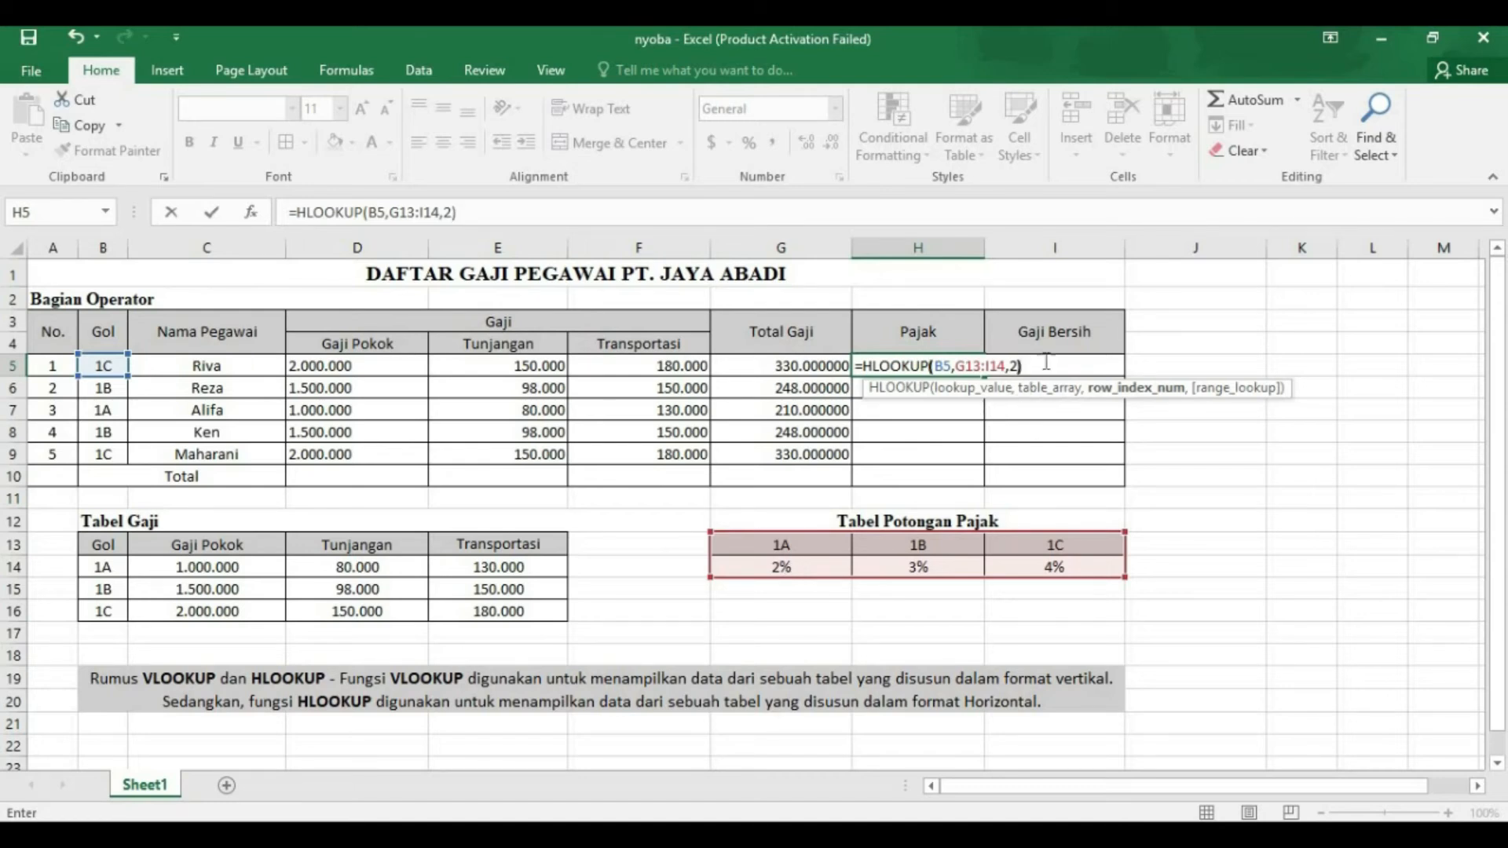
type(")")
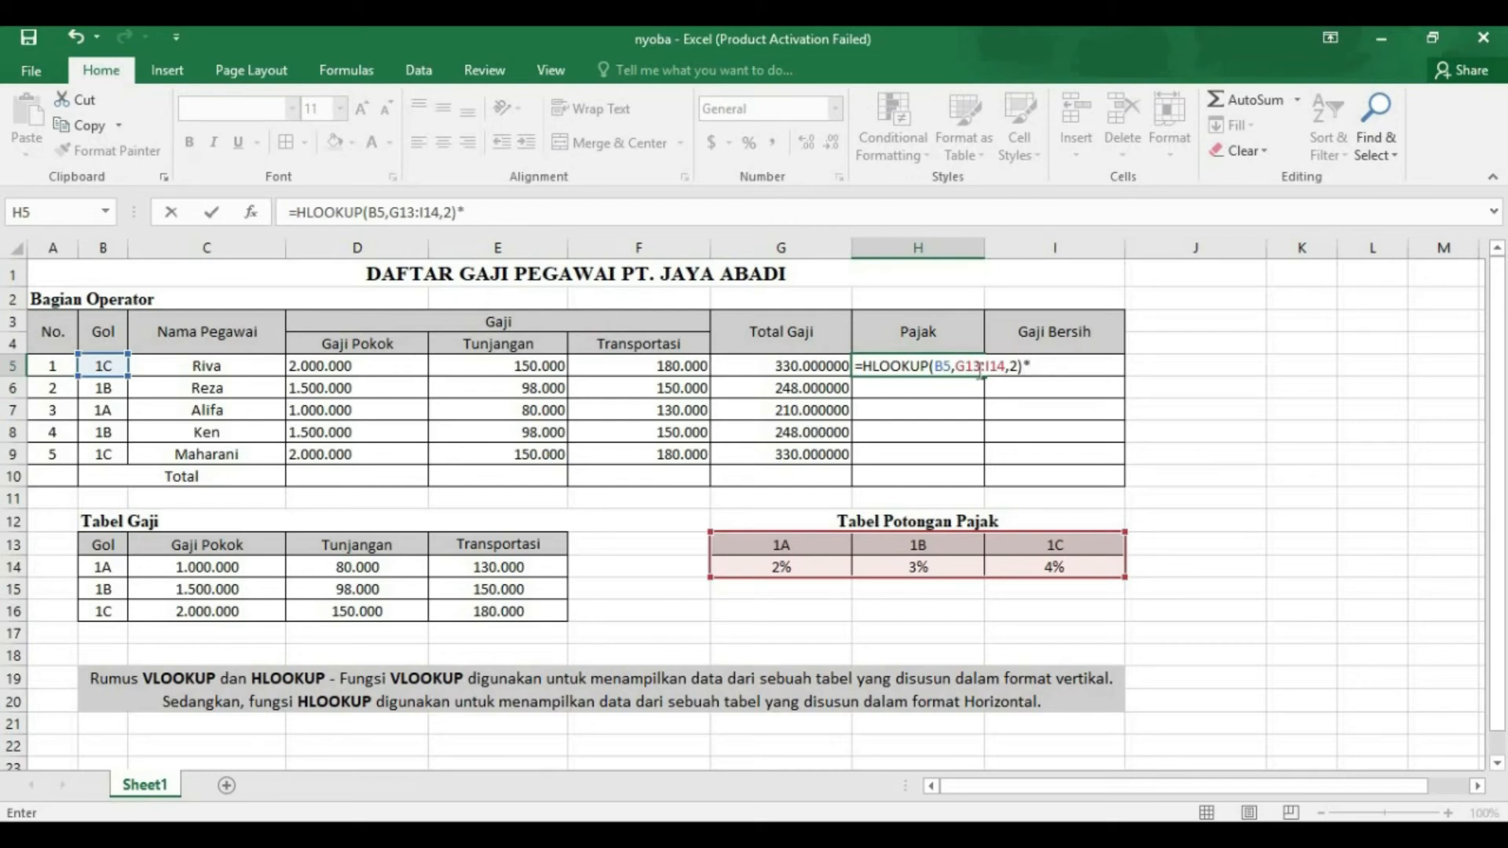
left_click(793, 365)
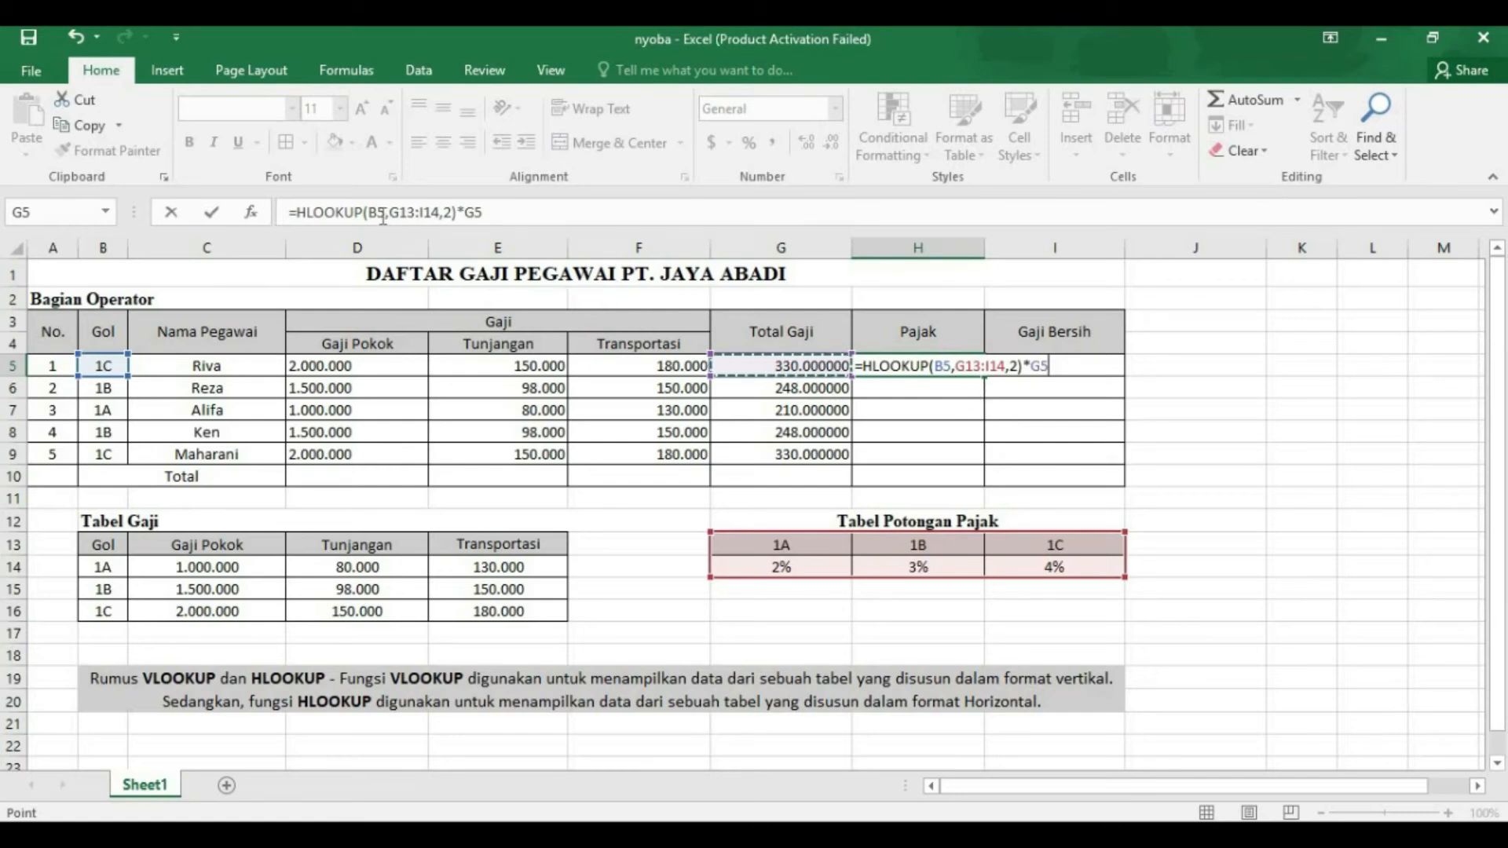
Make the Tabel Potongan Pajak range absolute in H5's formula, giving =HLOOKUP(B5,$G$13:$I$14,2)*G5, and enter it
left_click(388, 213)
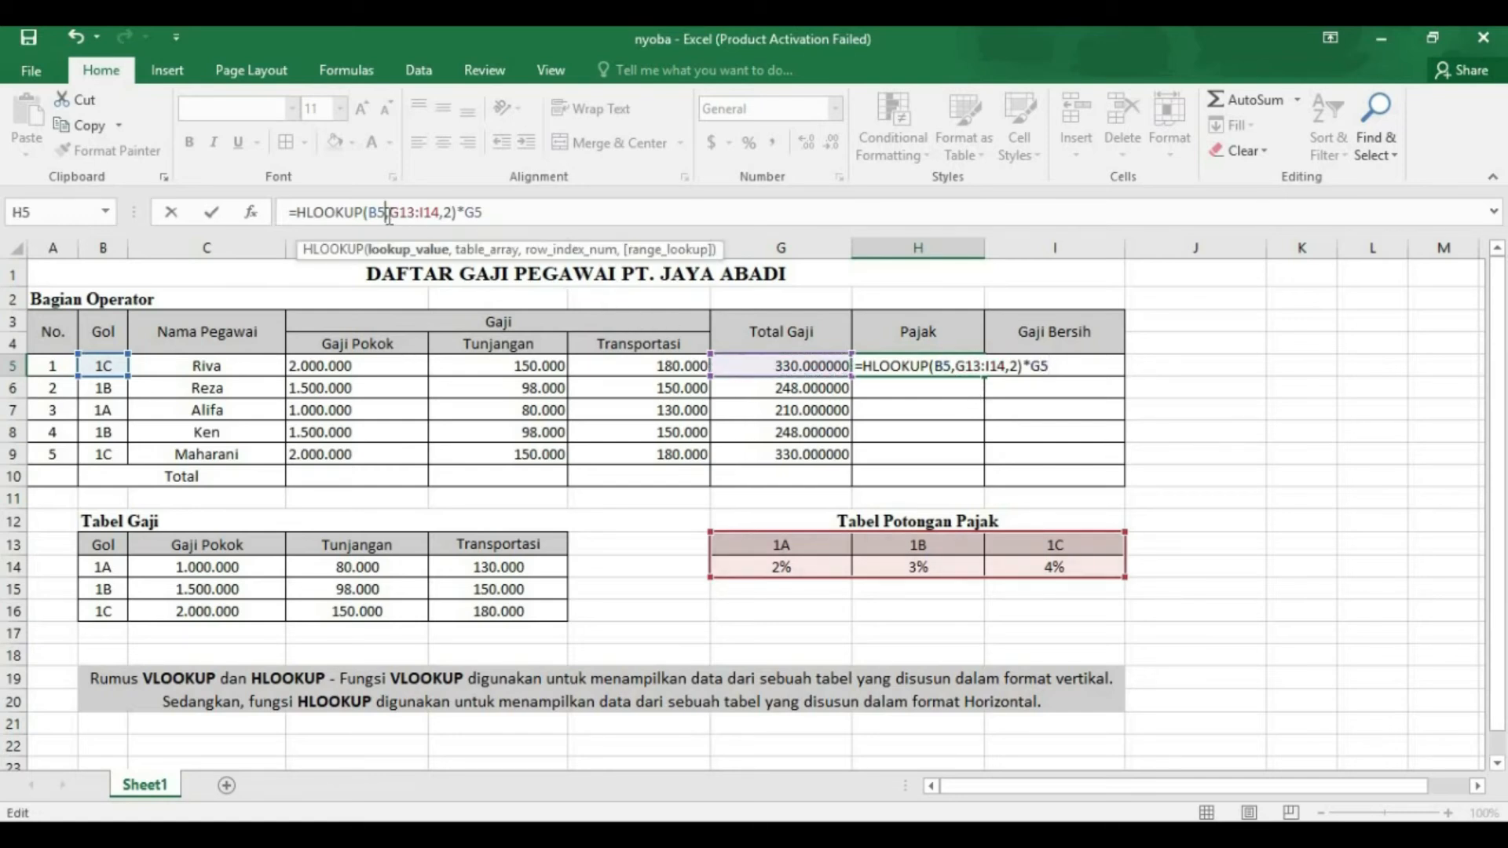
left_click(391, 214)
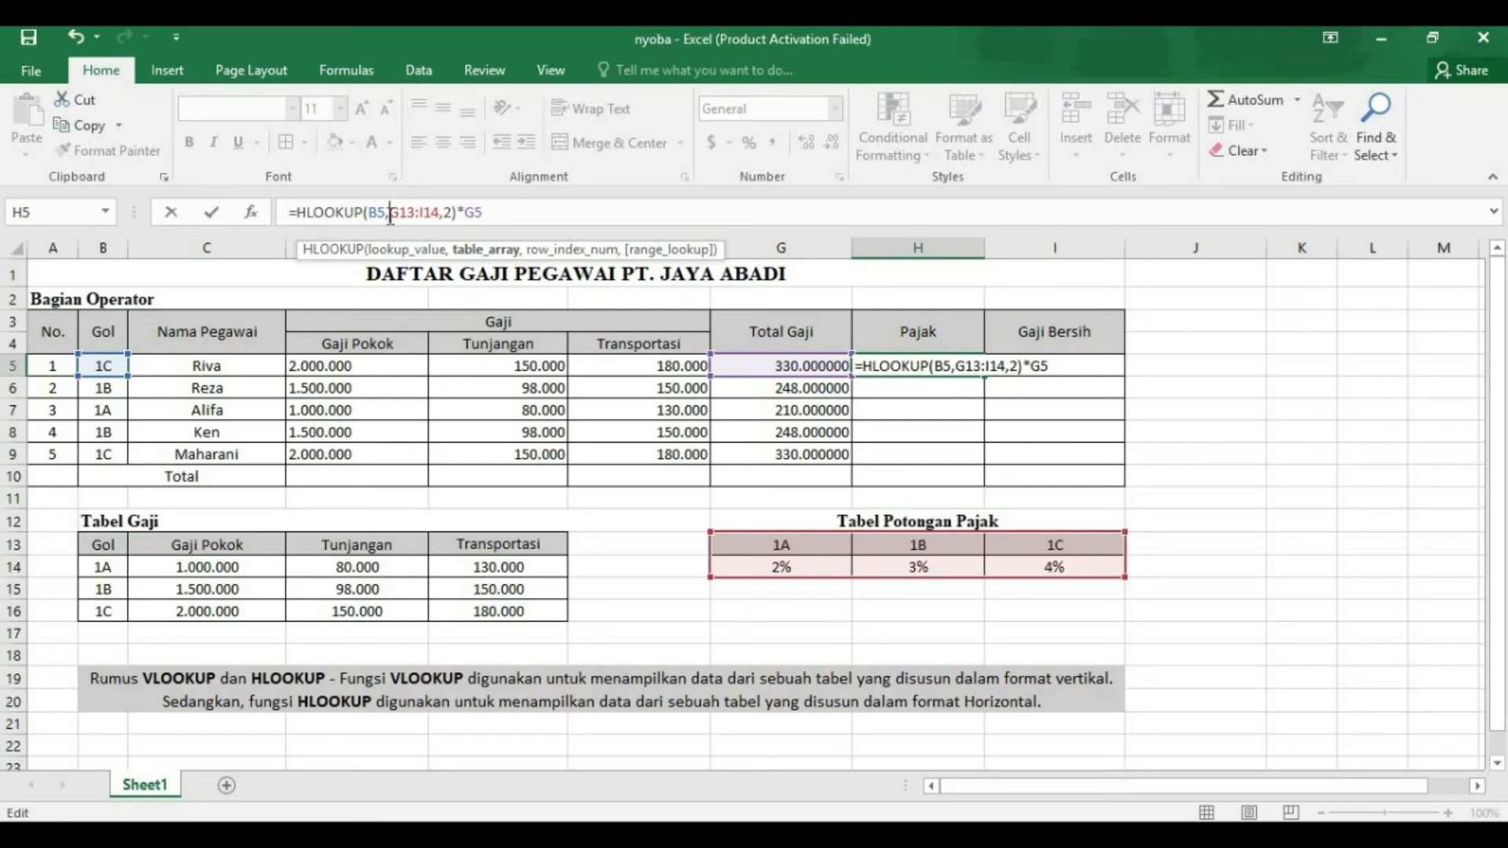
type("$")
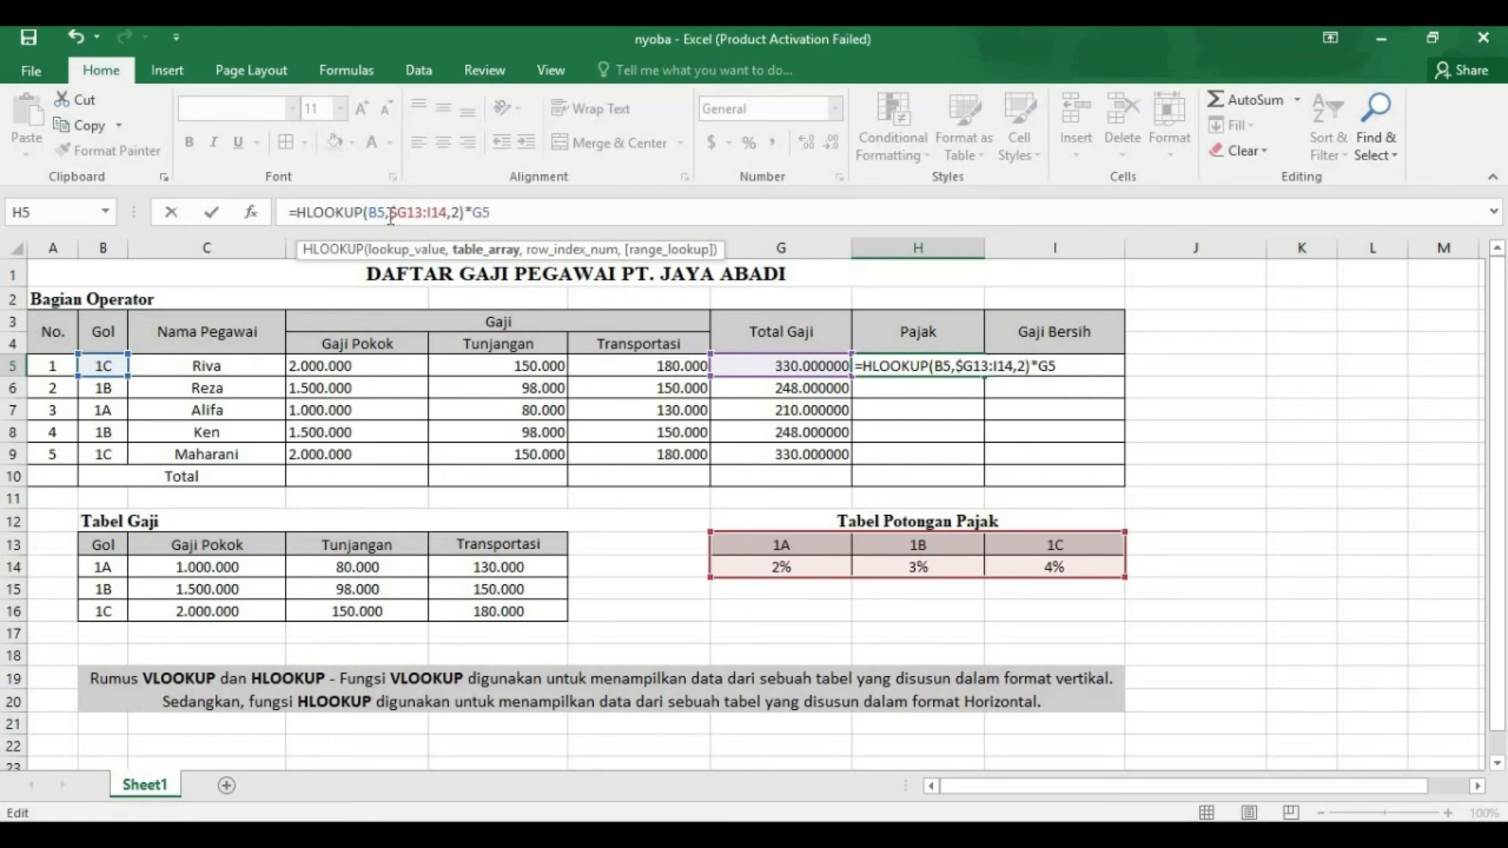
left_click(408, 213)
type("$")
left_click(437, 213)
type("$")
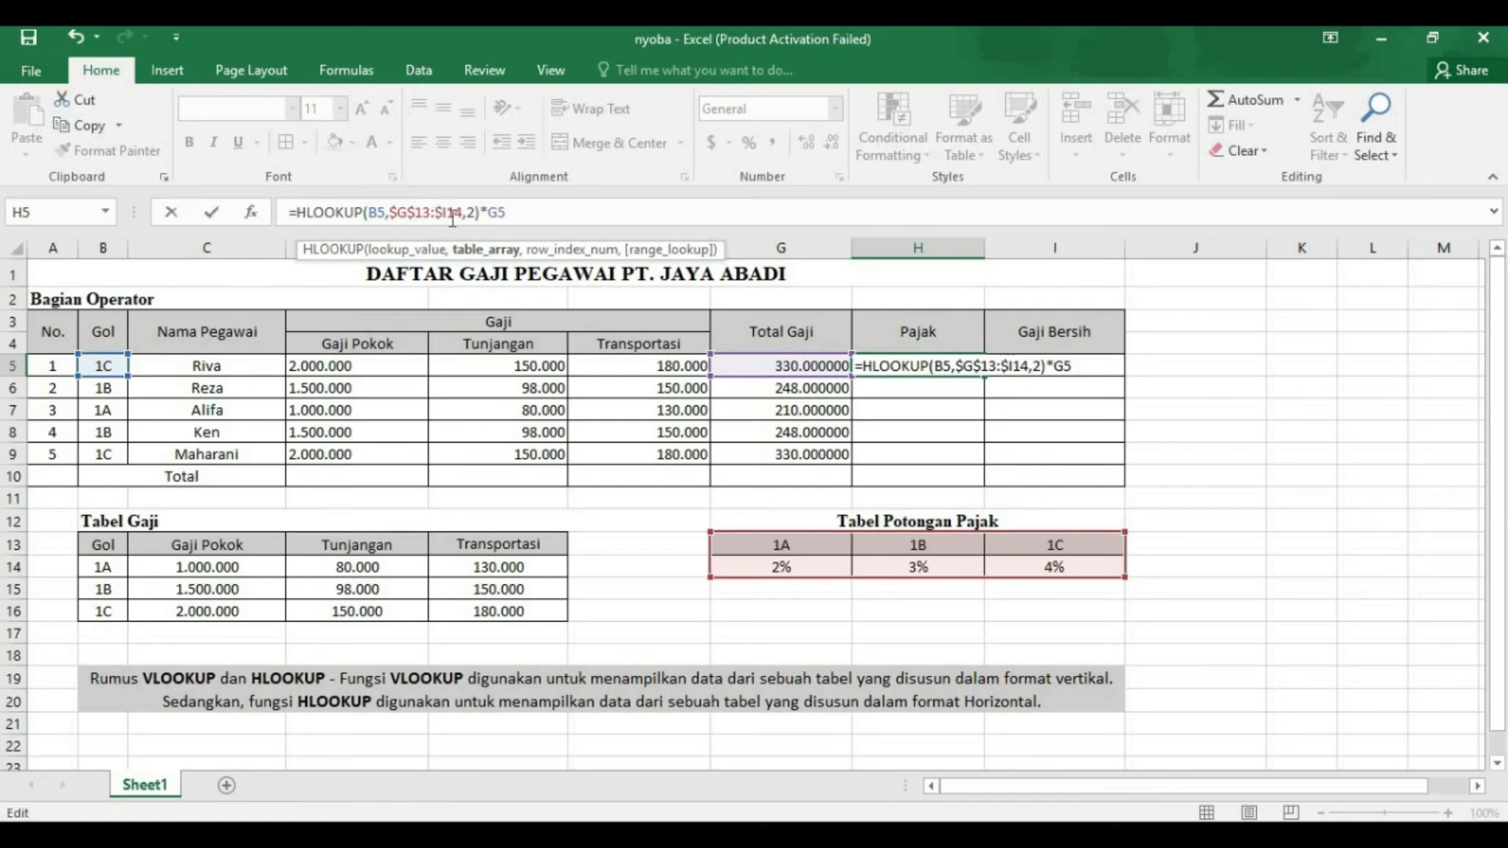
left_click(450, 213)
type("$")
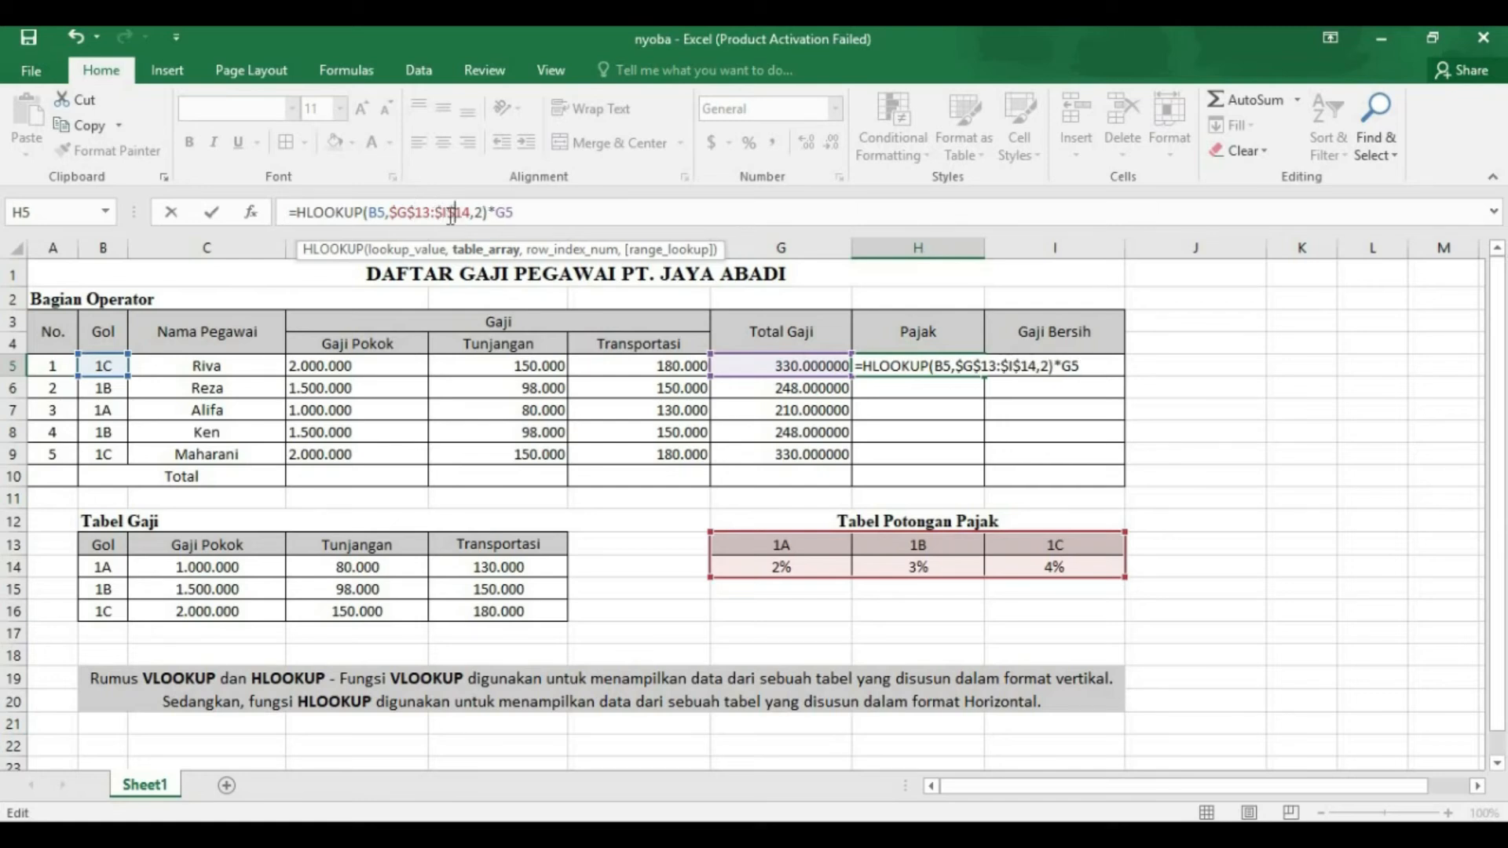
key("Return")
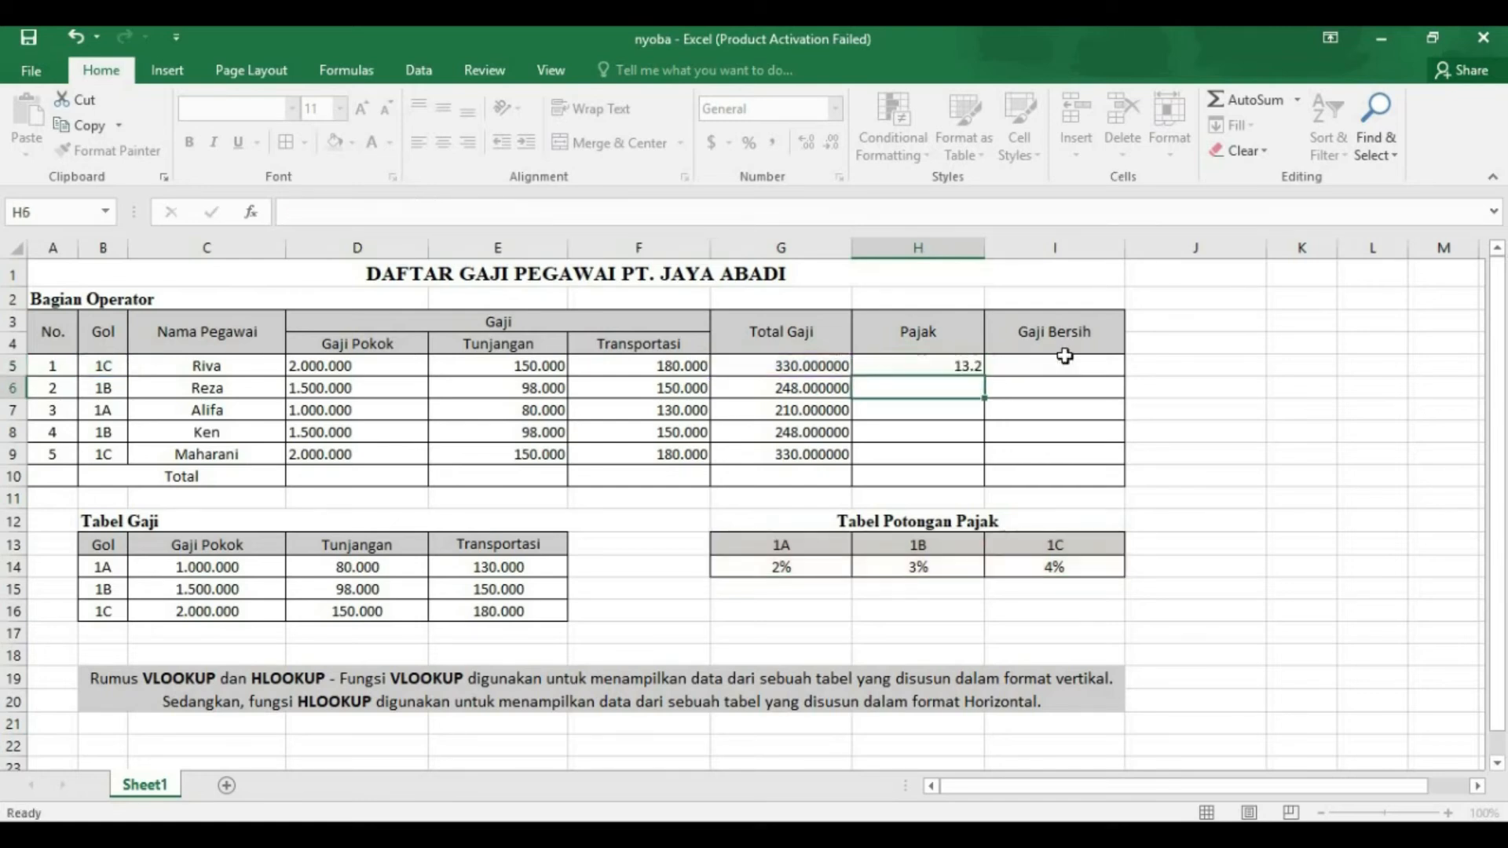
Format H5 to show three decimal places and fill its Pajak formula down to H9
left_click(942, 367)
left_click(809, 146)
left_click(809, 146)
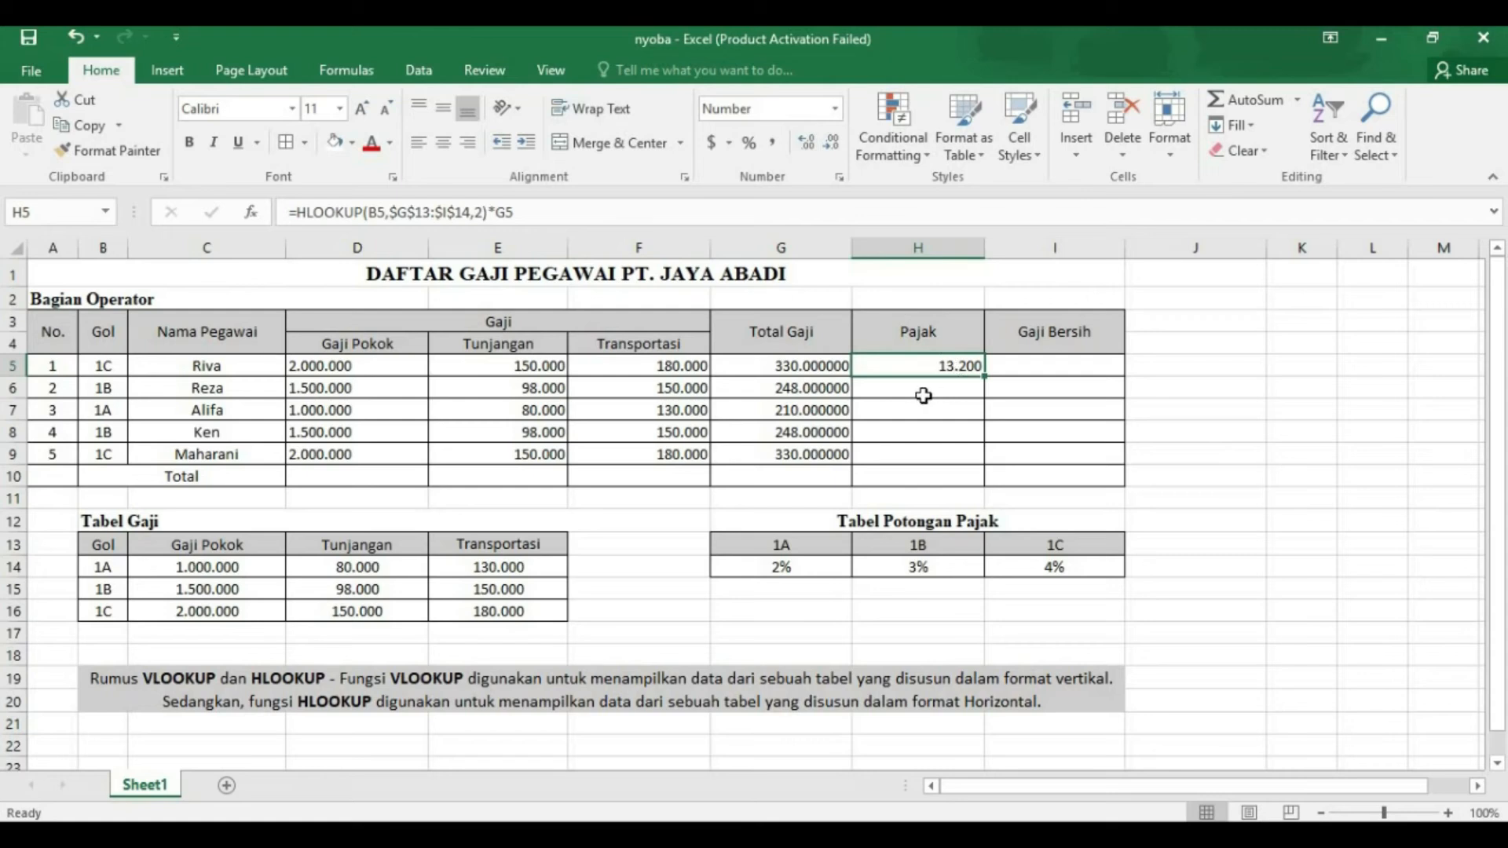
left_click_drag(984, 373, 984, 455)
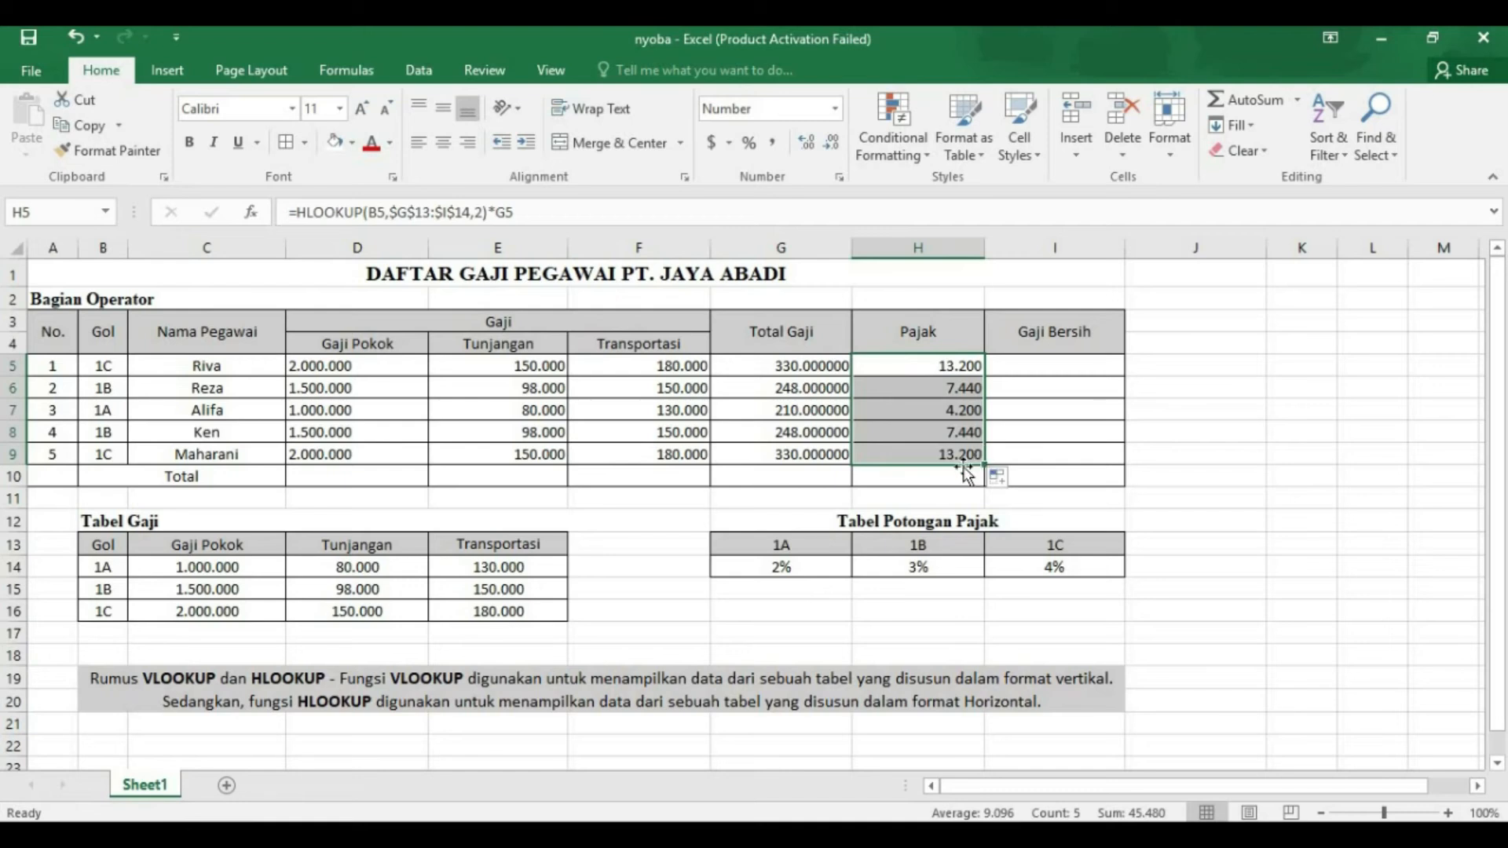
Enter =G5-H5 in I5 to calculate Gaji Bersih and fill the formula down to I9
left_click(1084, 369)
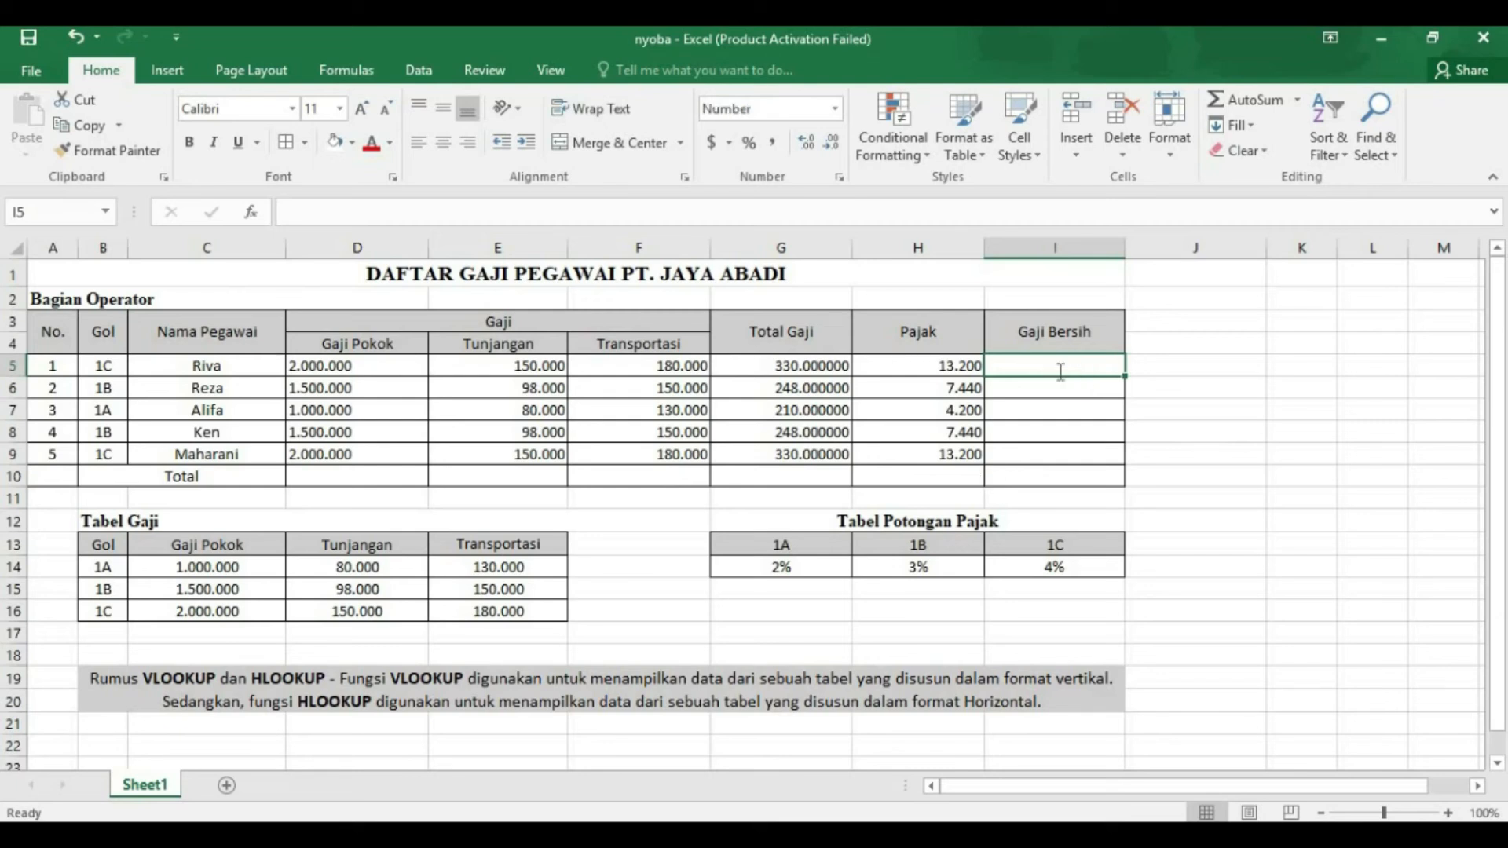
type("=")
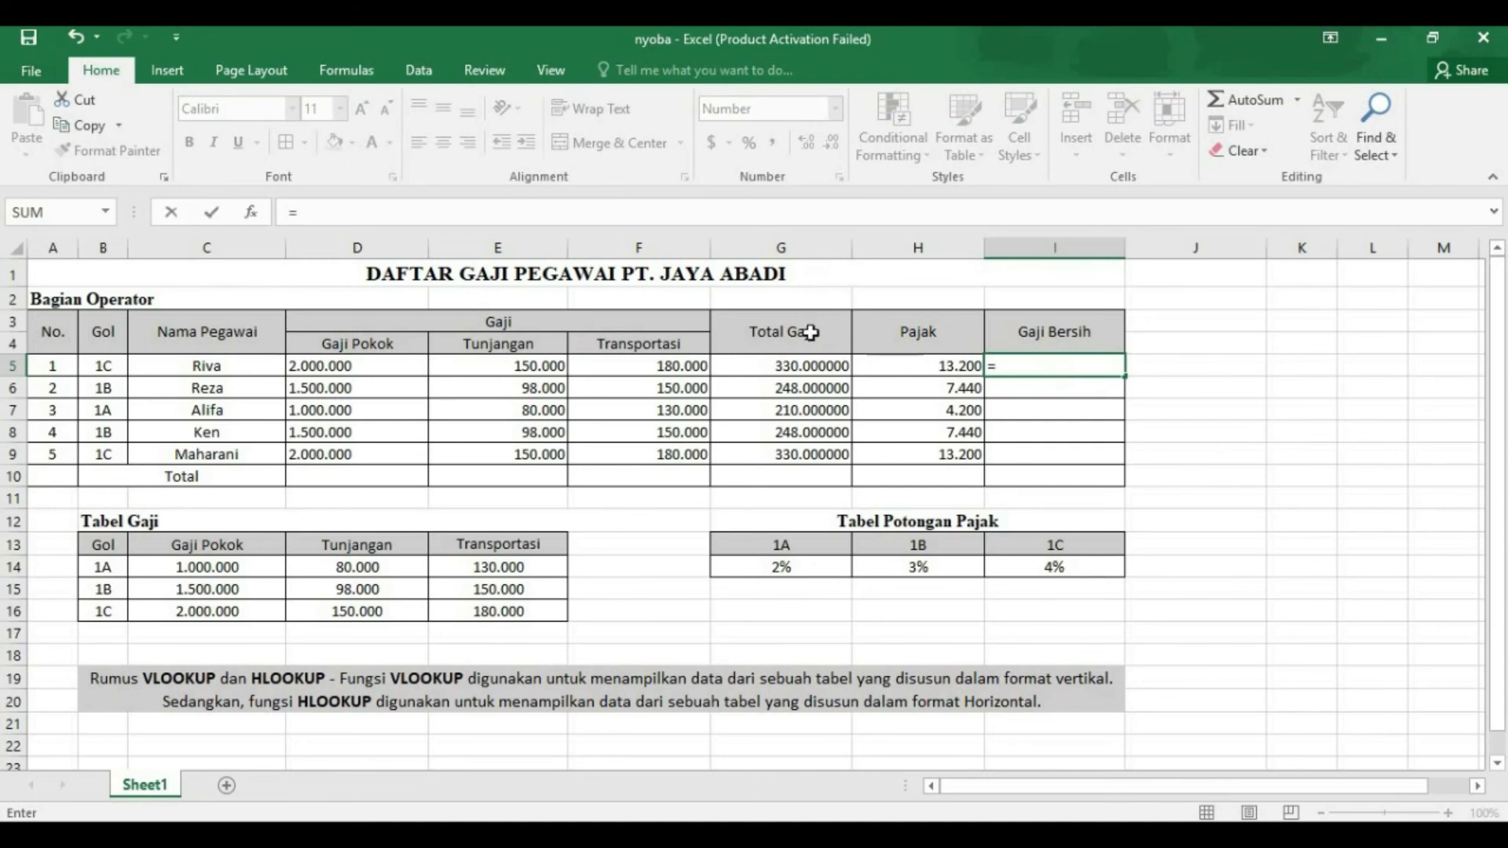
left_click(746, 367)
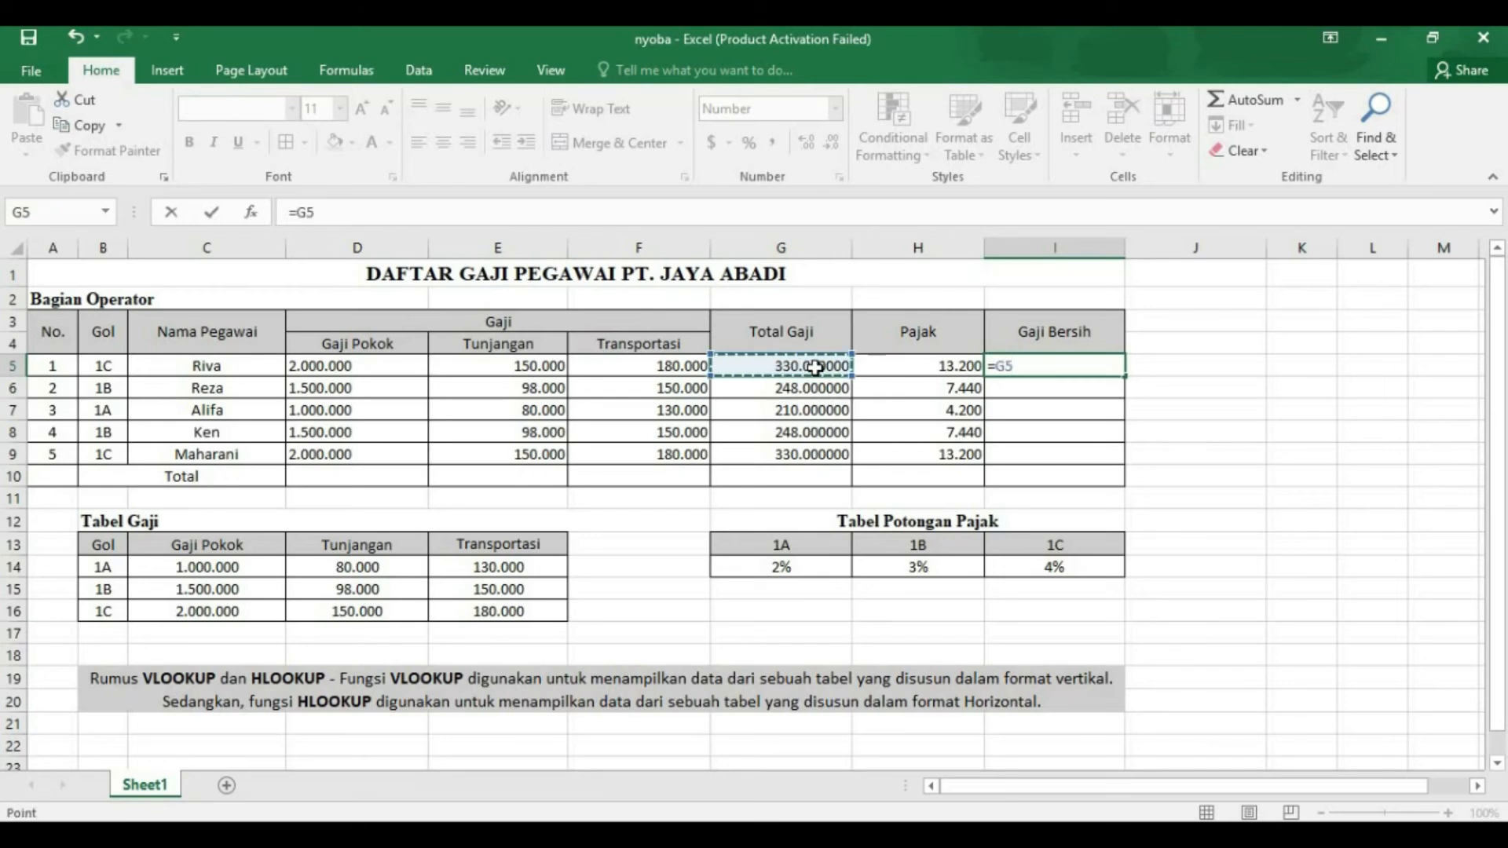
type("-")
left_click(869, 365)
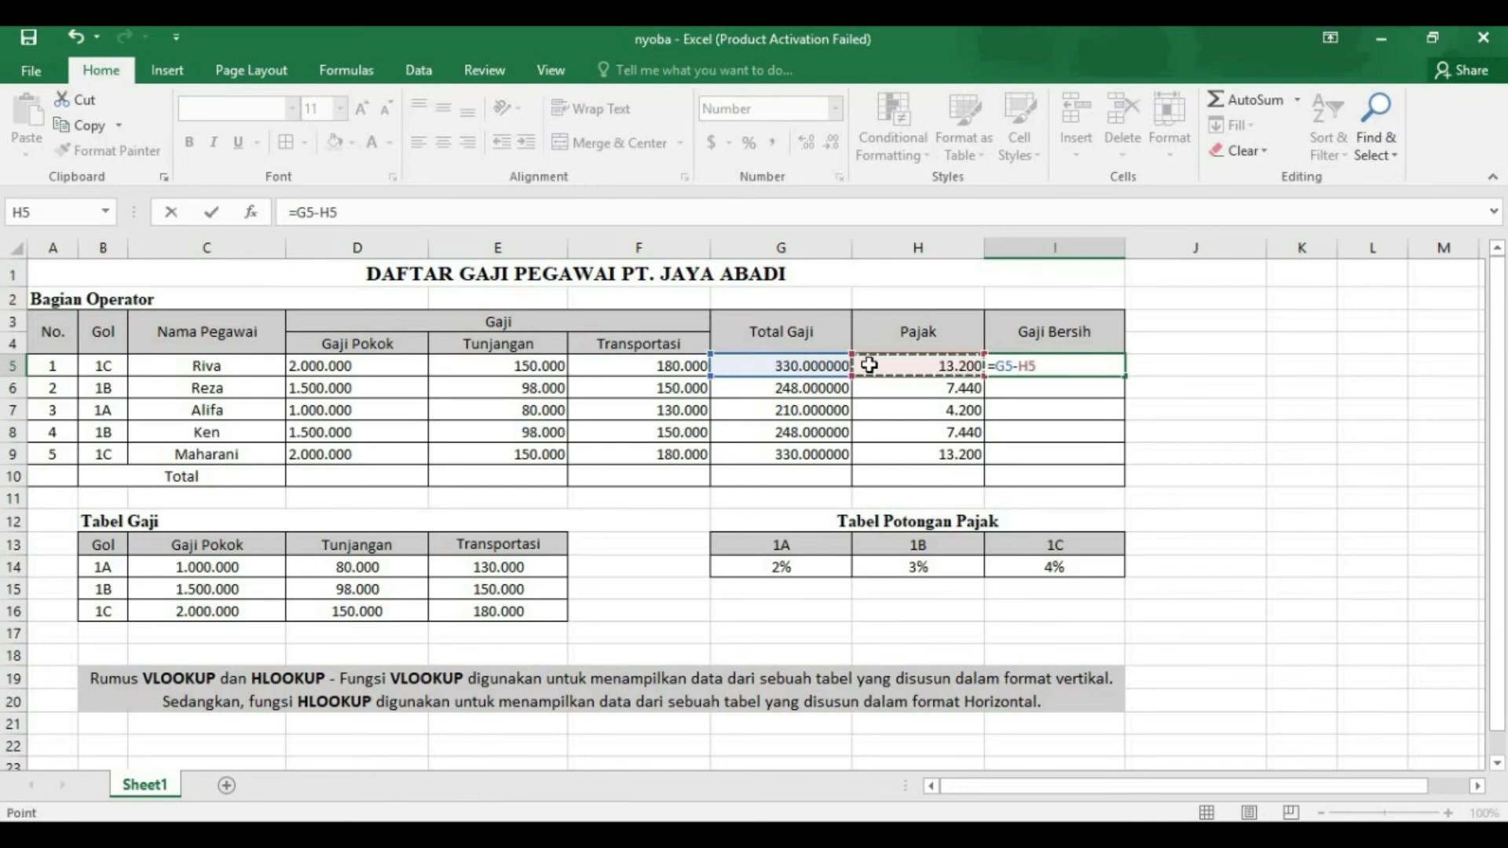
key("Return")
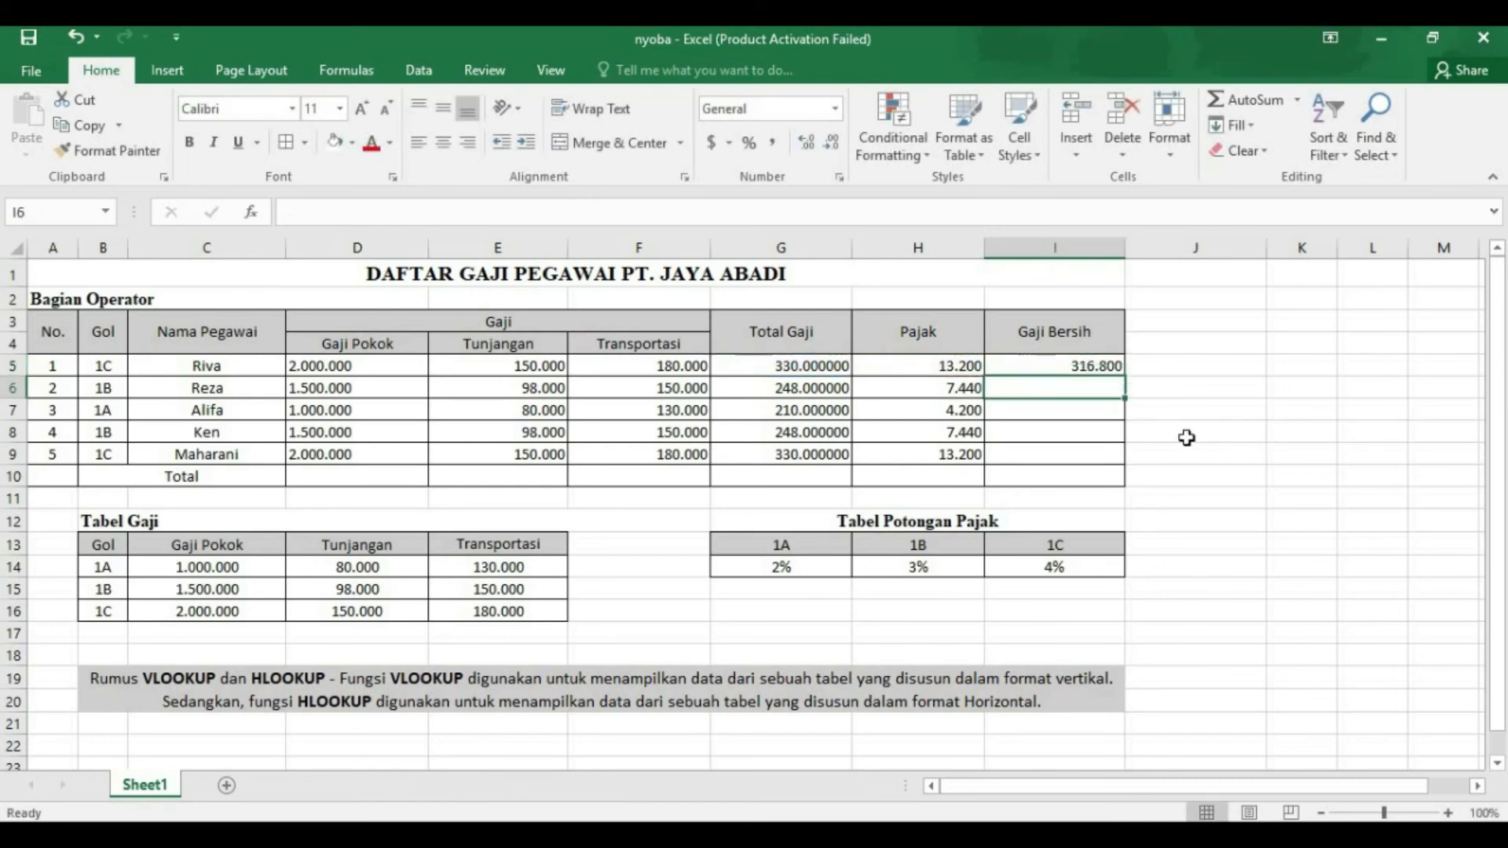
left_click(1103, 363)
left_click_drag(1125, 373, 1125, 460)
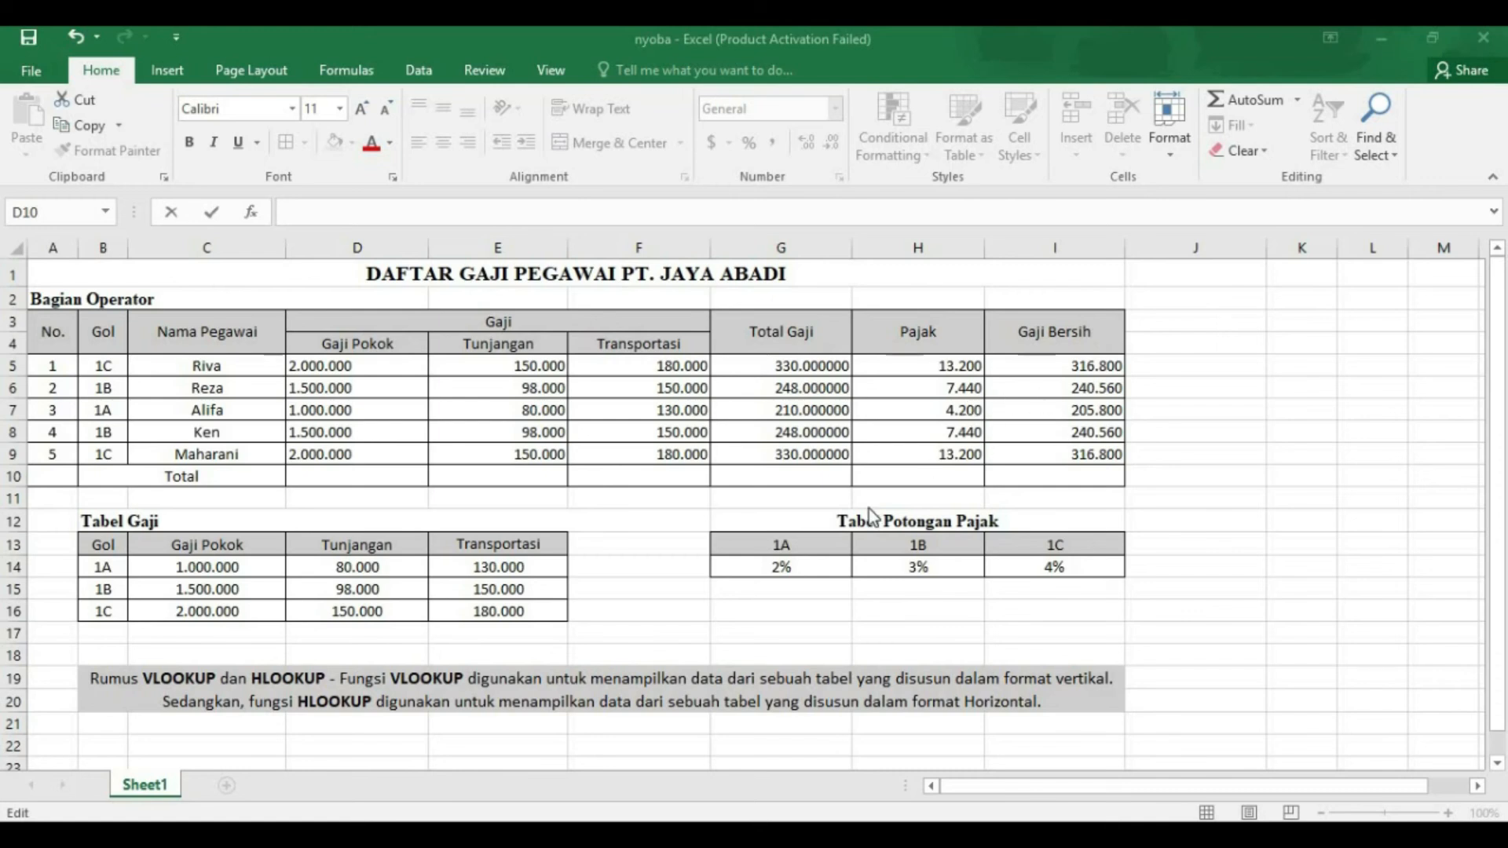
Try to total the Gaji Pokok column in D10 with =SUM(D5:D9)
double_click(355, 480)
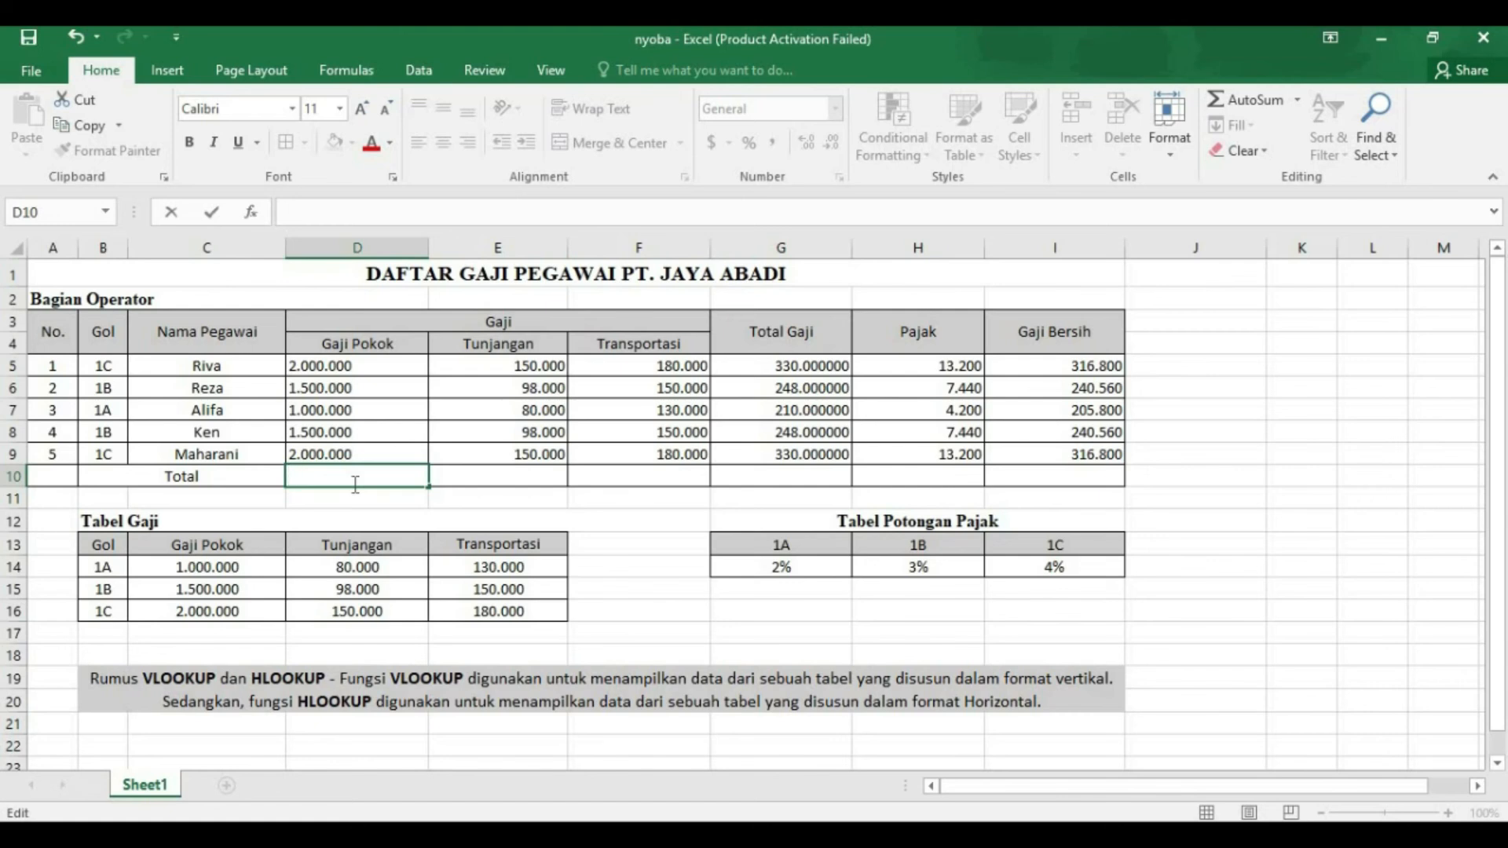
type("=sum")
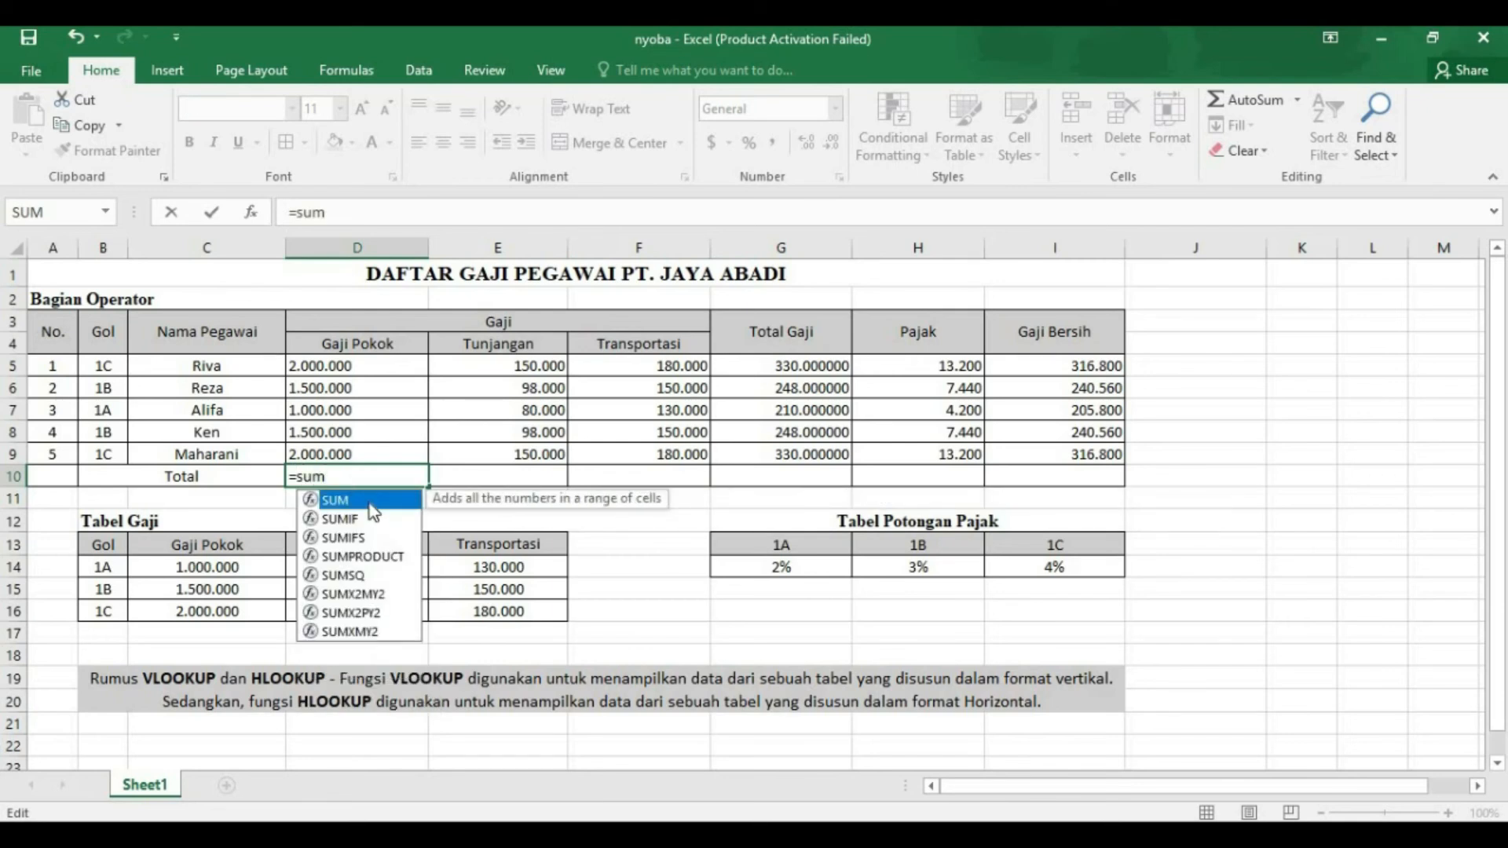
double_click(370, 502)
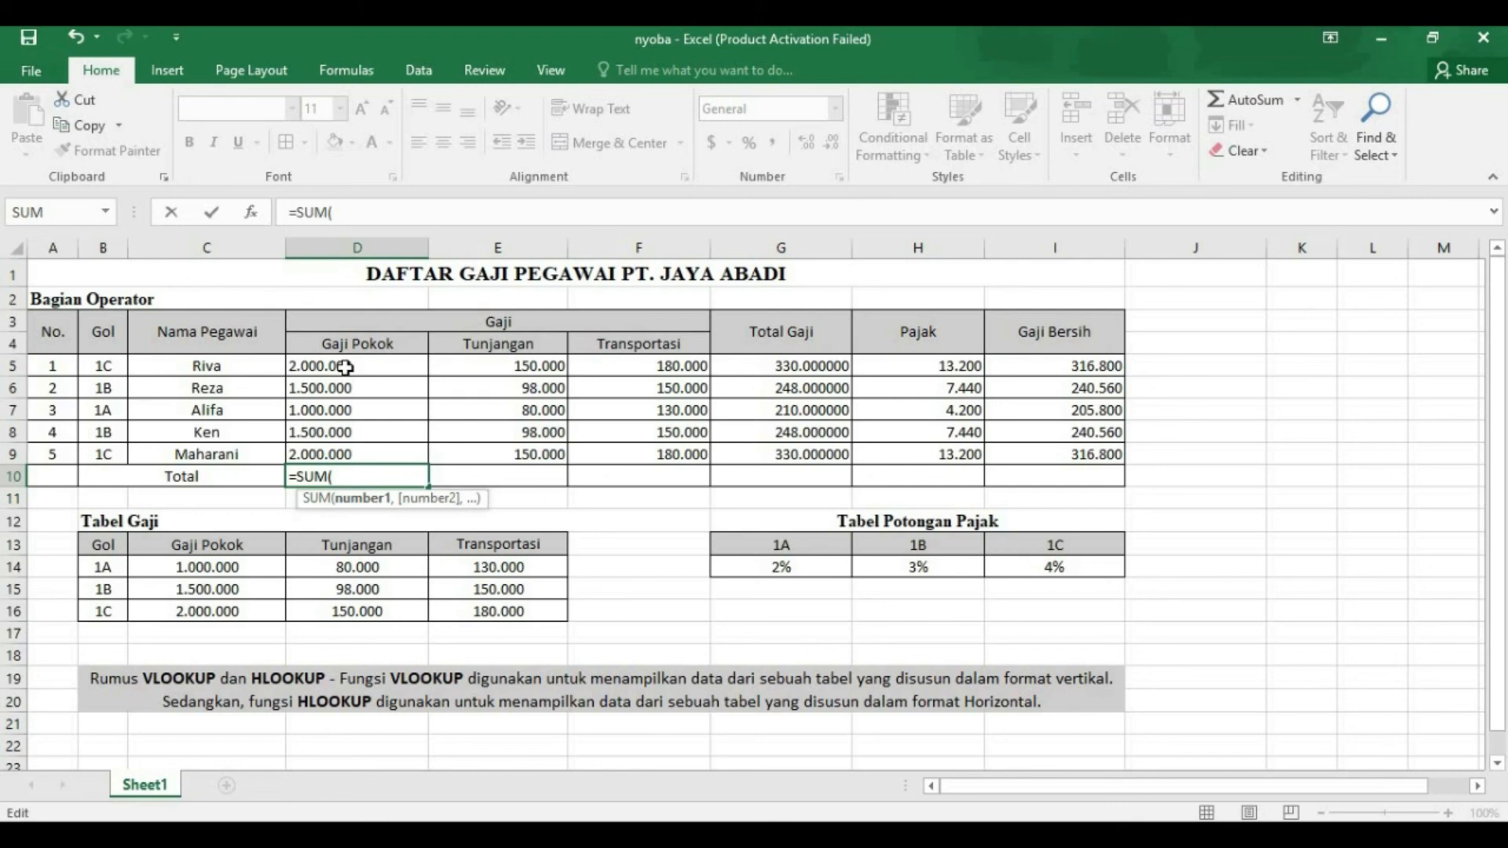
left_click_drag(346, 367, 345, 449)
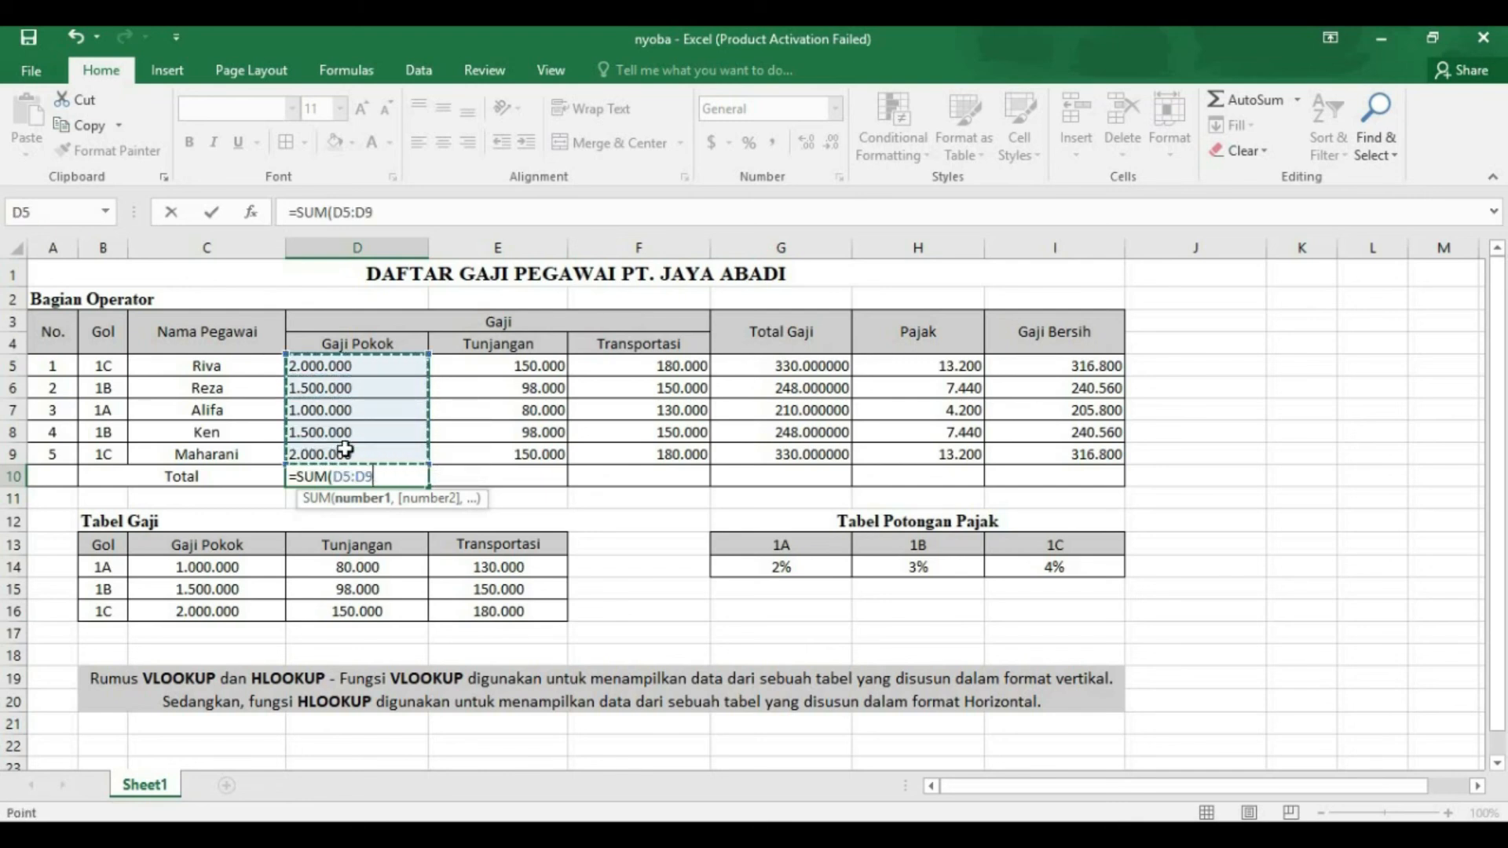
type(")")
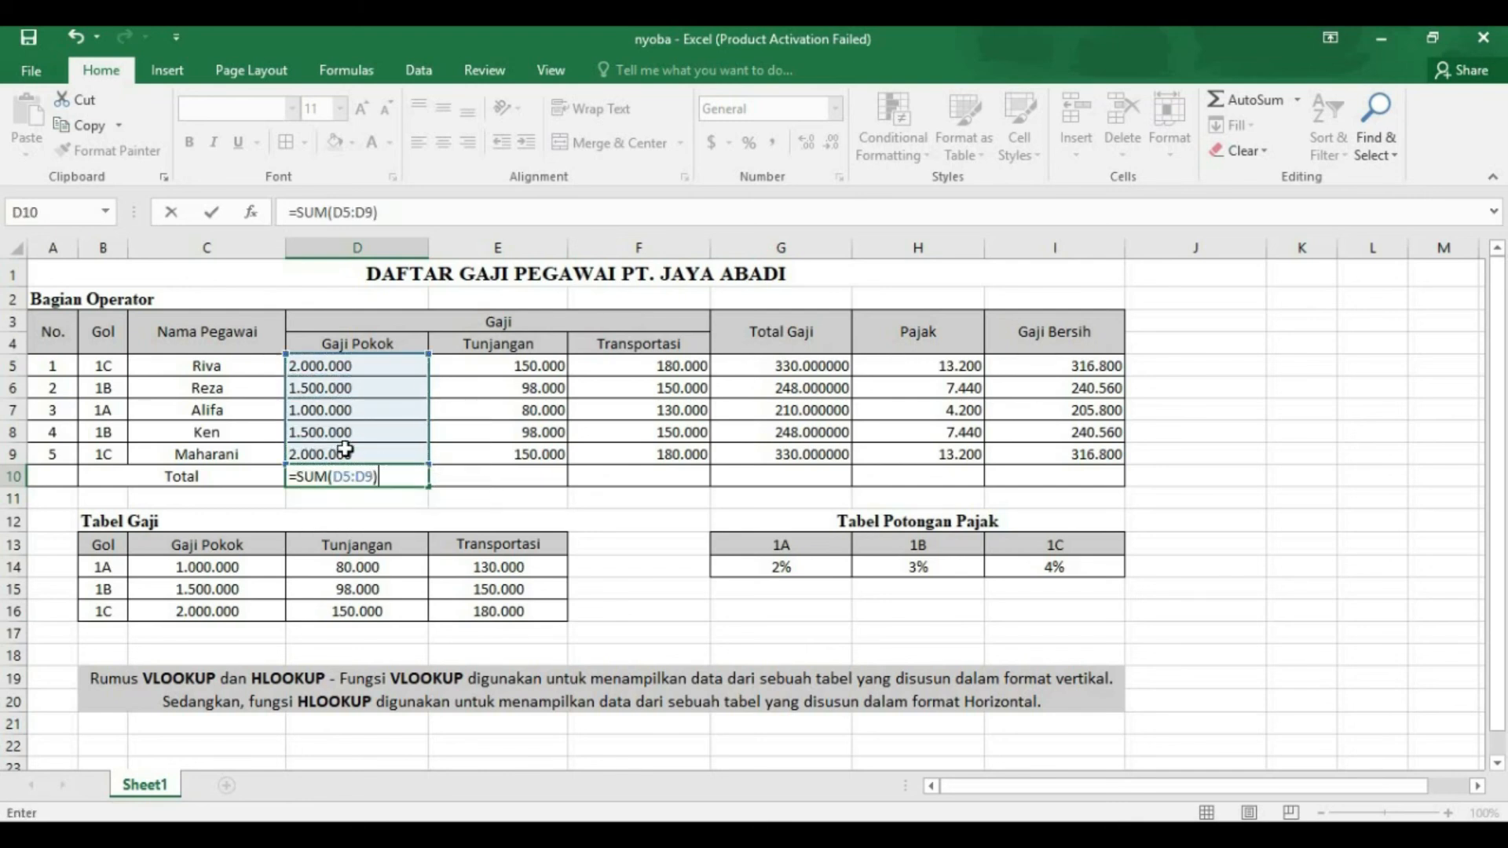
left_click(301, 457)
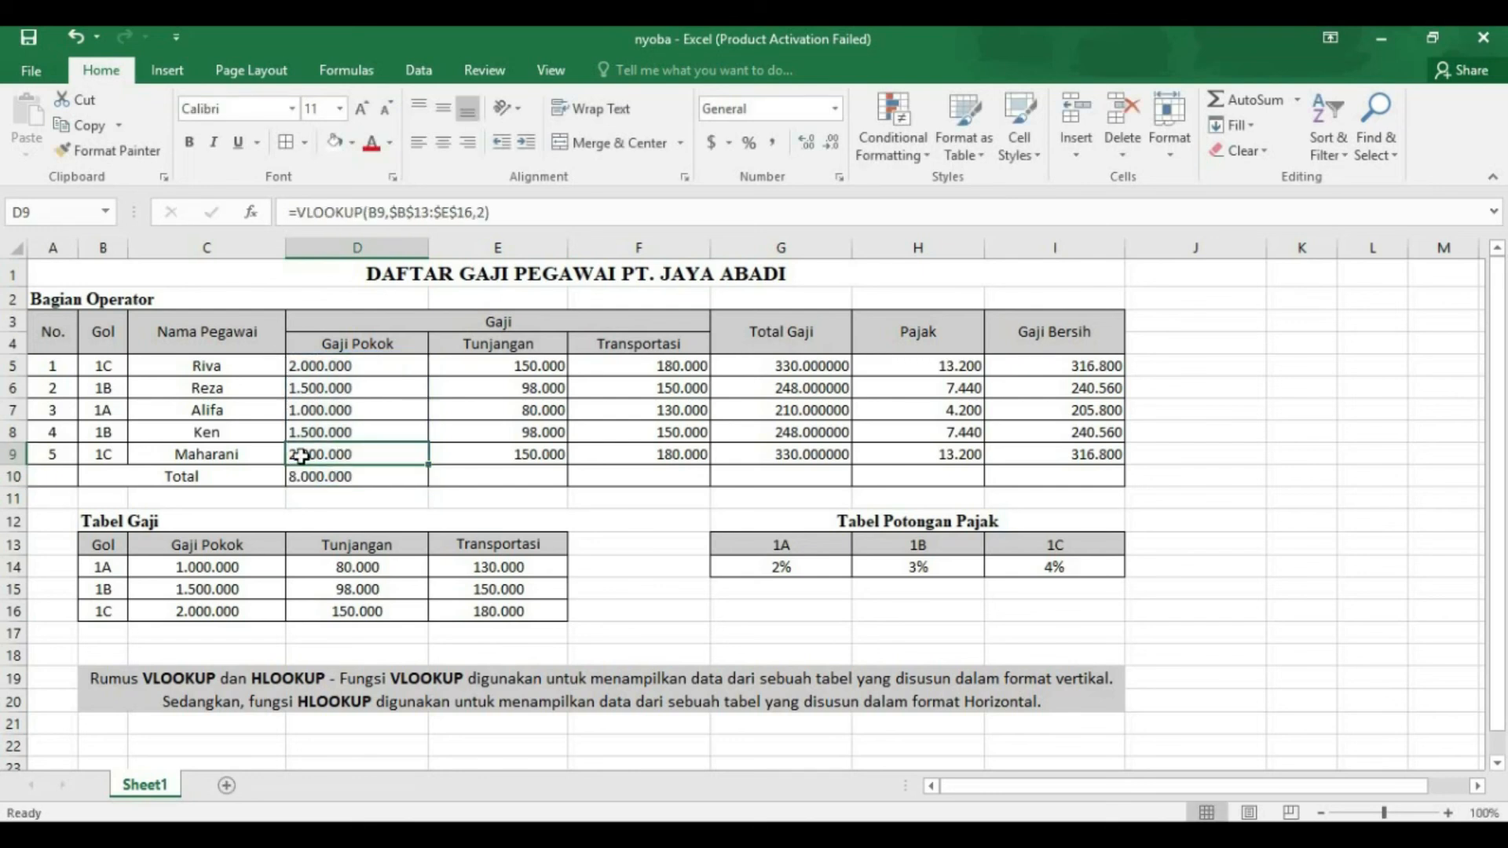
Fill the Total row across from D10 to I10 with the column totals
left_click(389, 482)
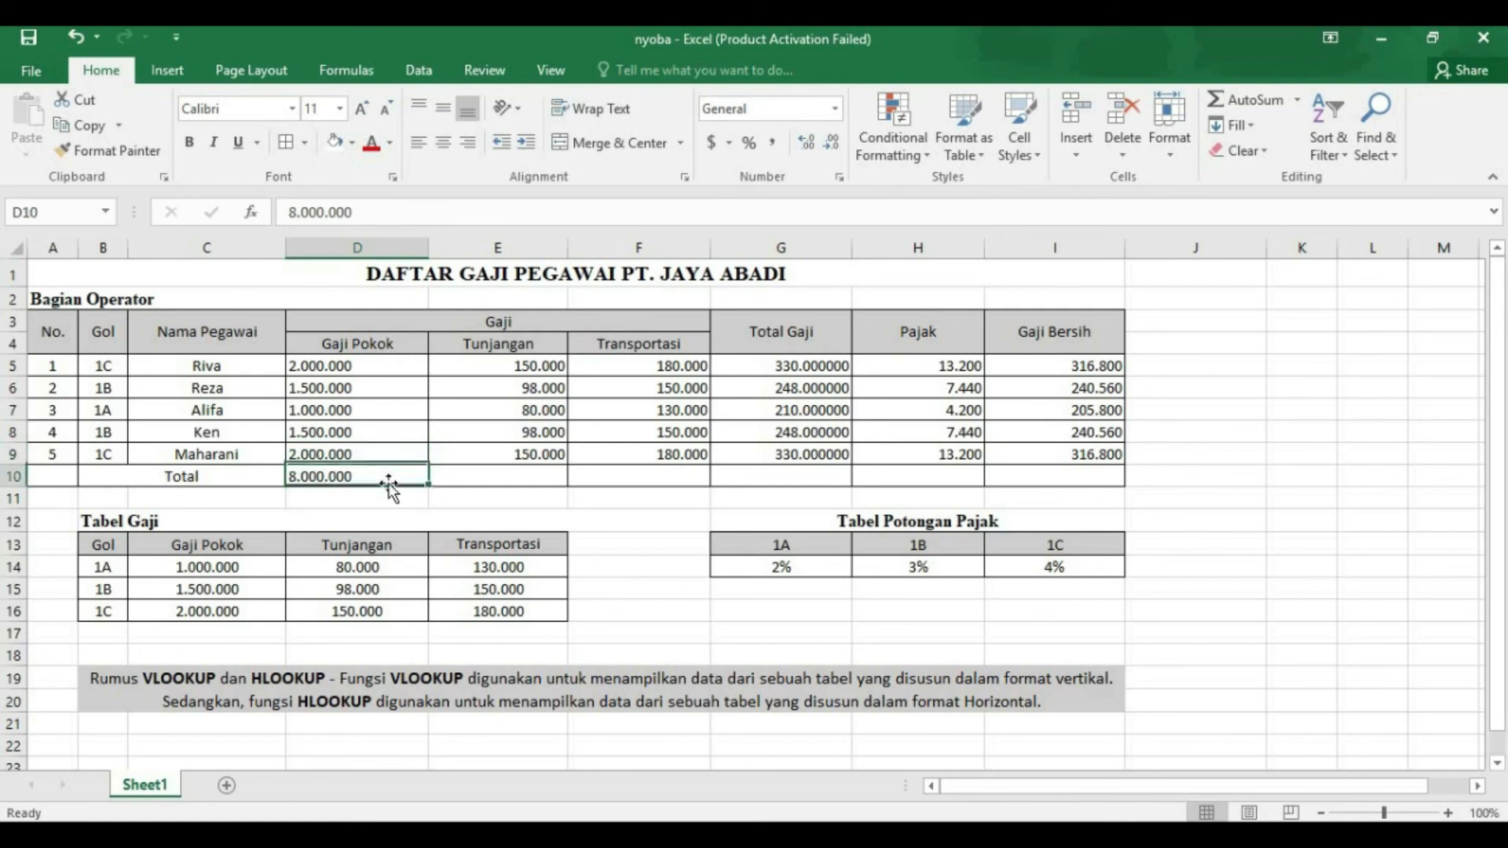
left_click(504, 482)
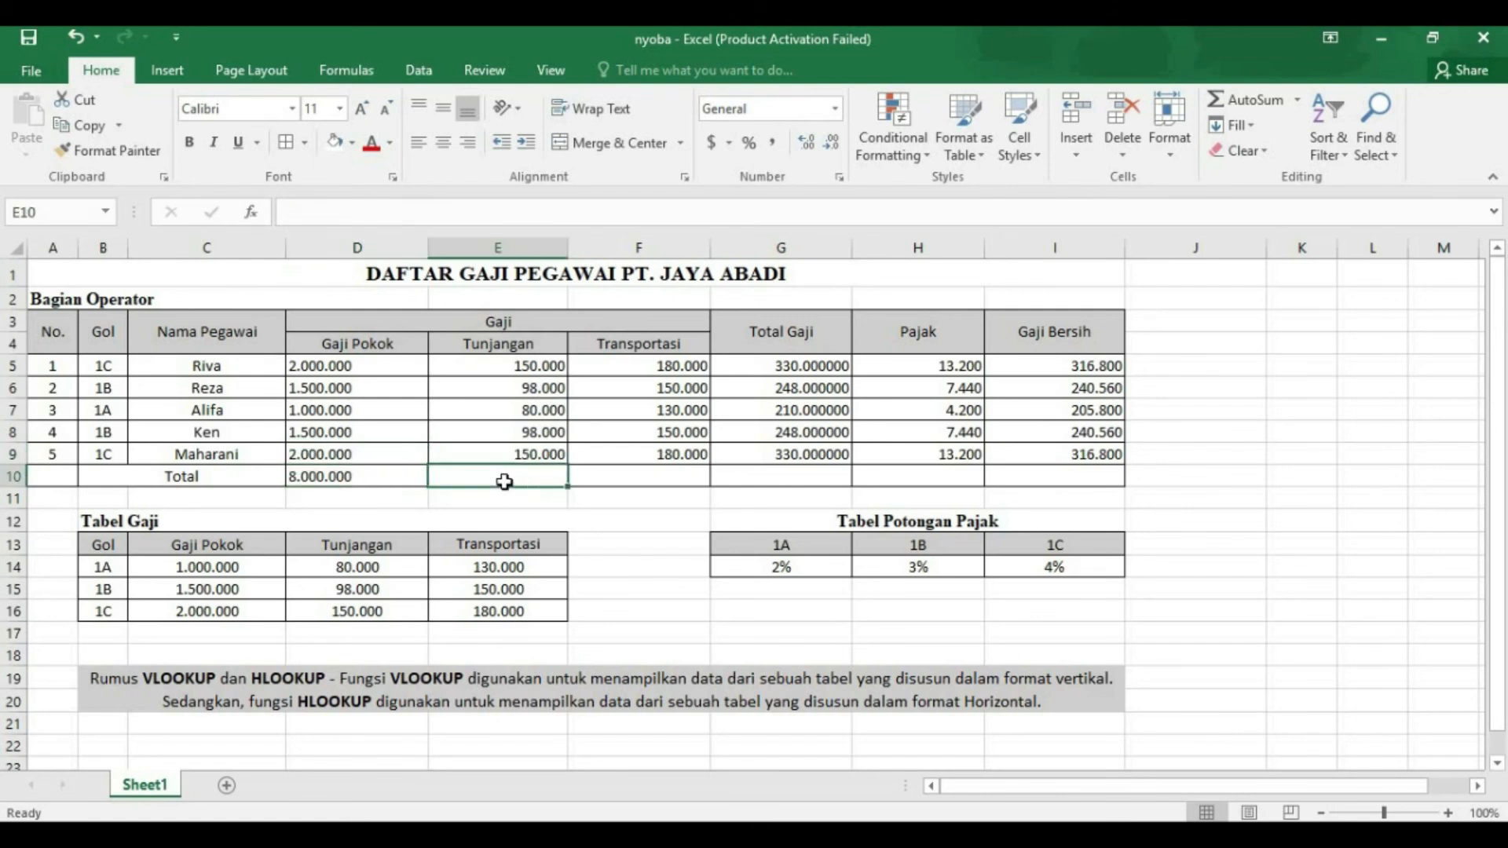
left_click(400, 476)
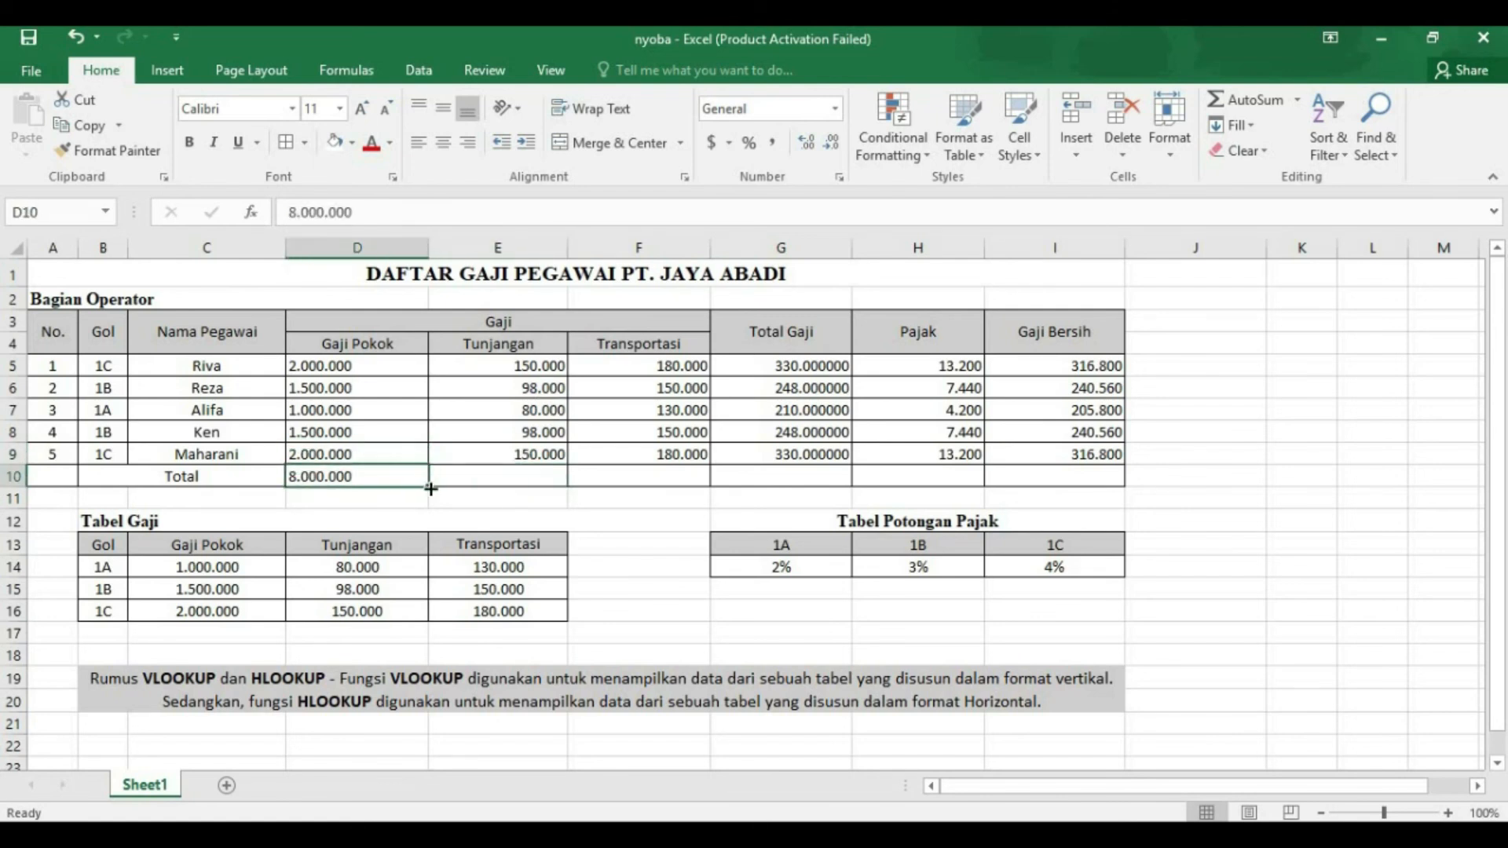
left_click_drag(430, 488, 1084, 473)
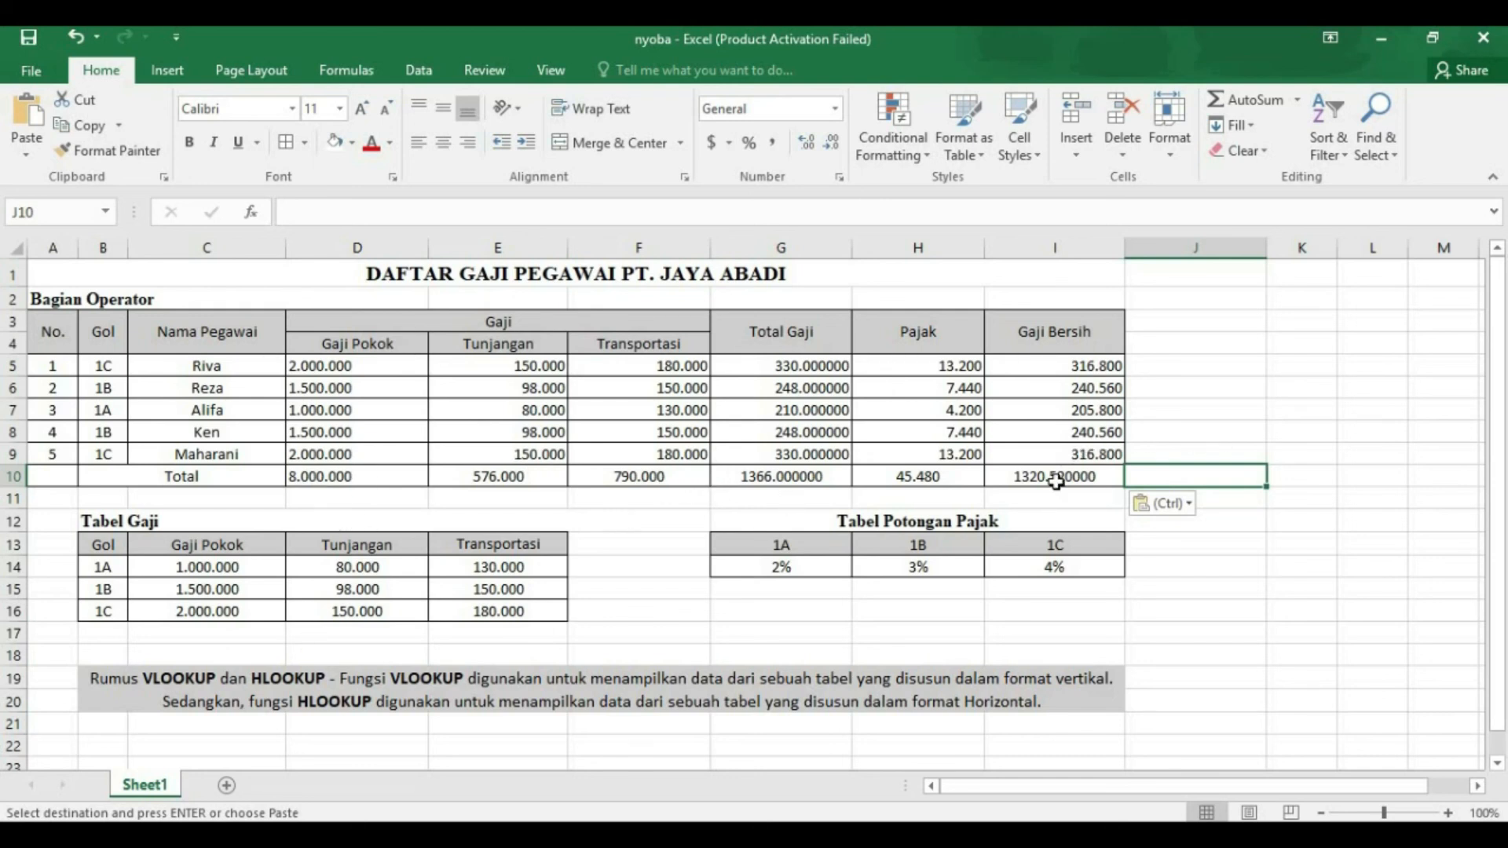
Align the contents of column D to the middle vertically and center them horizontally
left_click(367, 341)
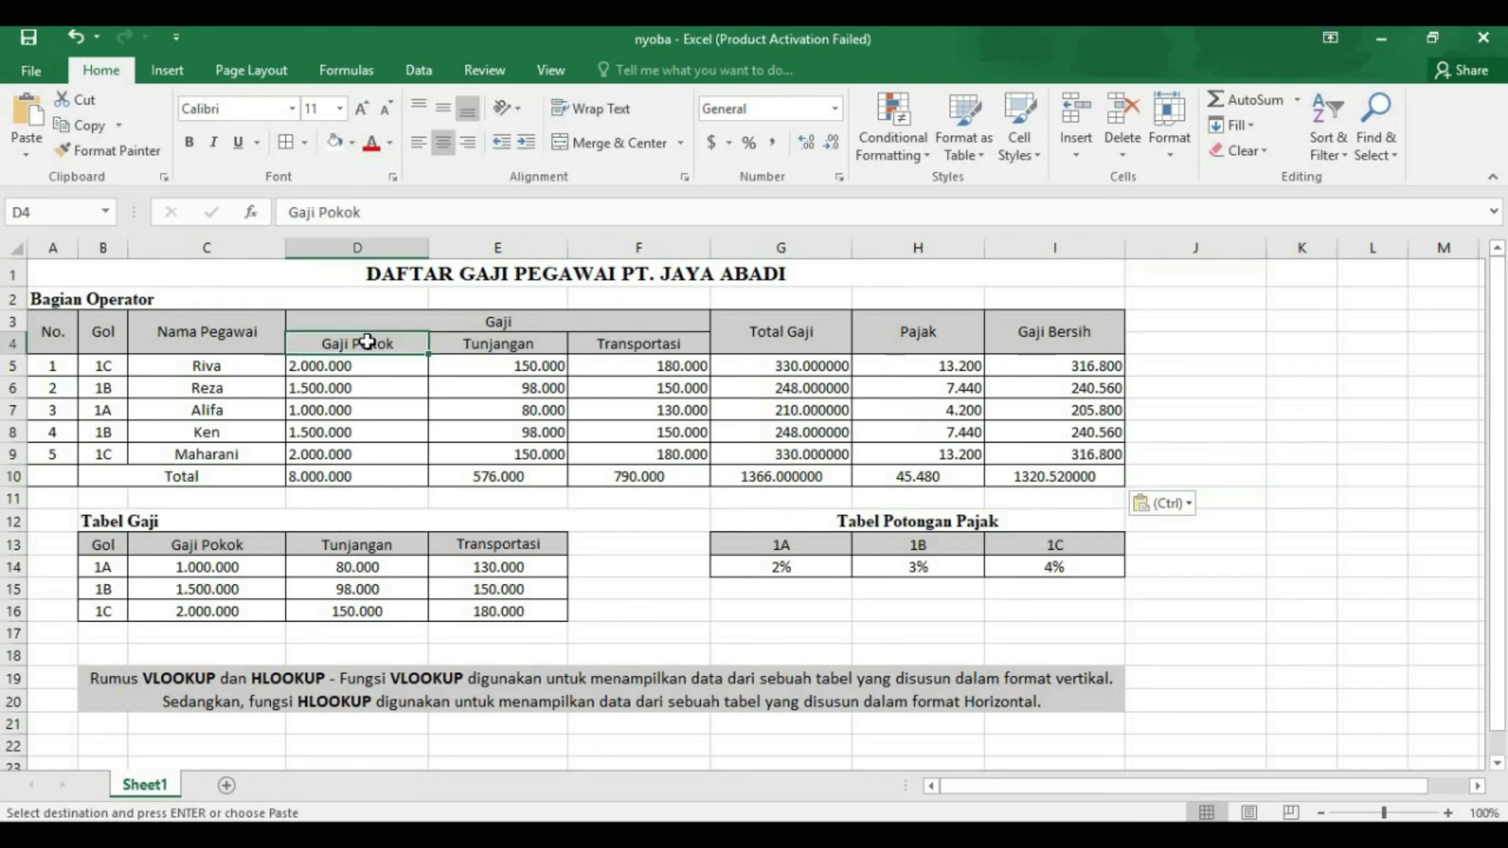
left_click(366, 243)
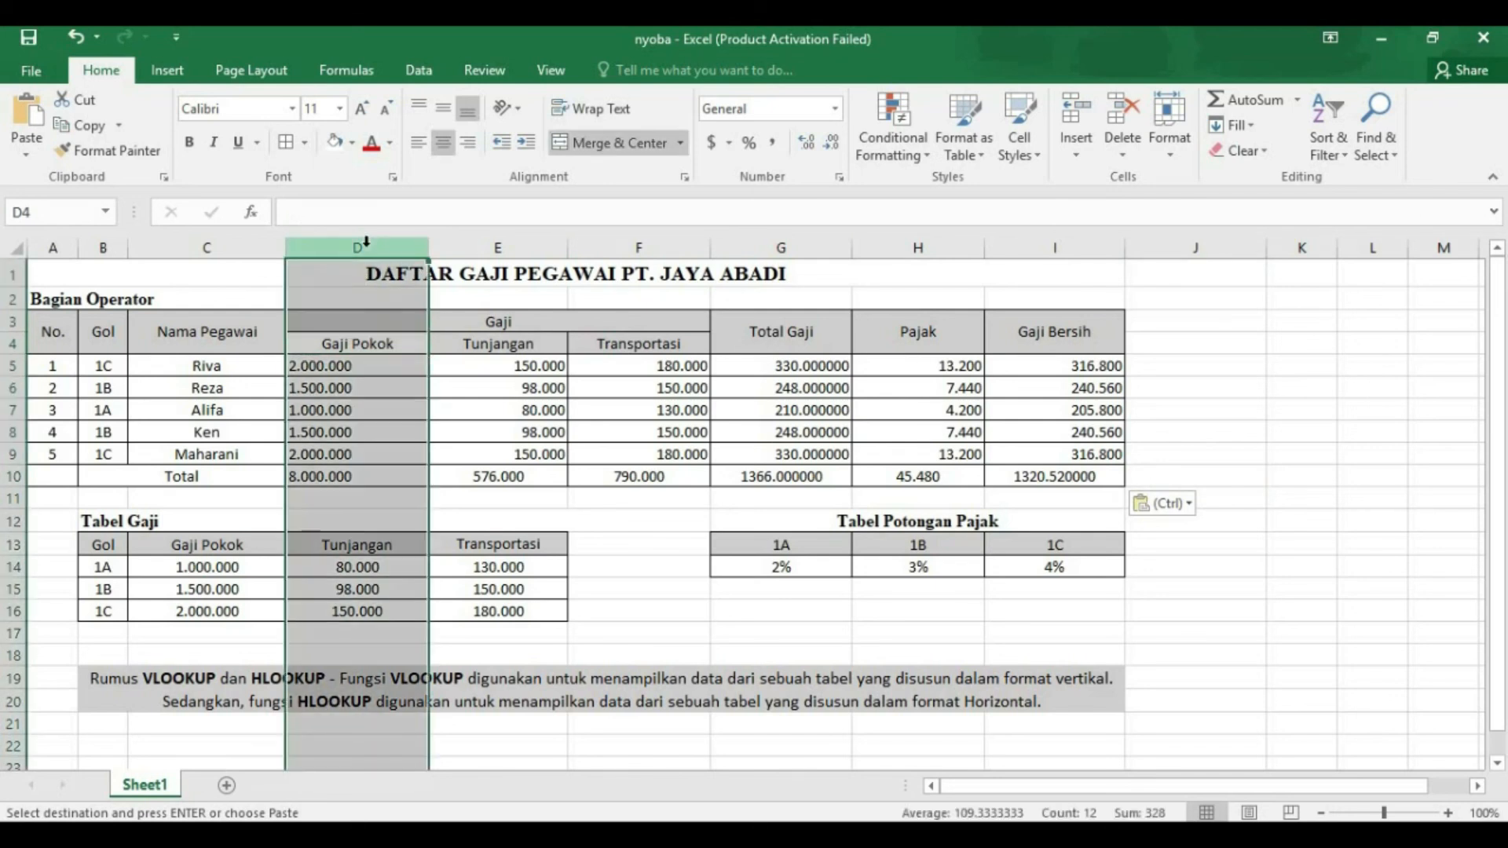
left_click(444, 109)
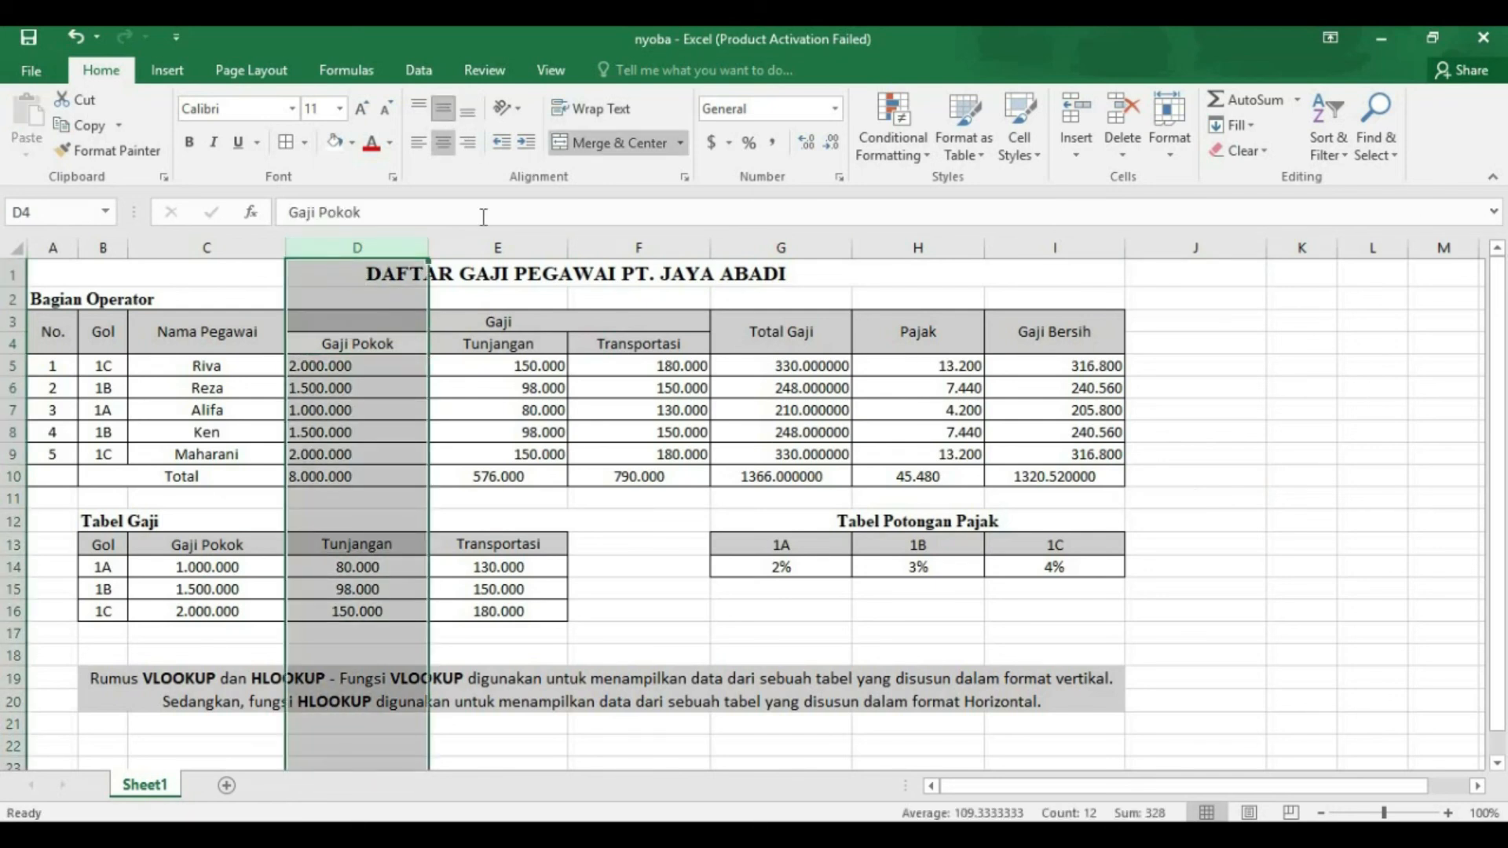
left_click(443, 144)
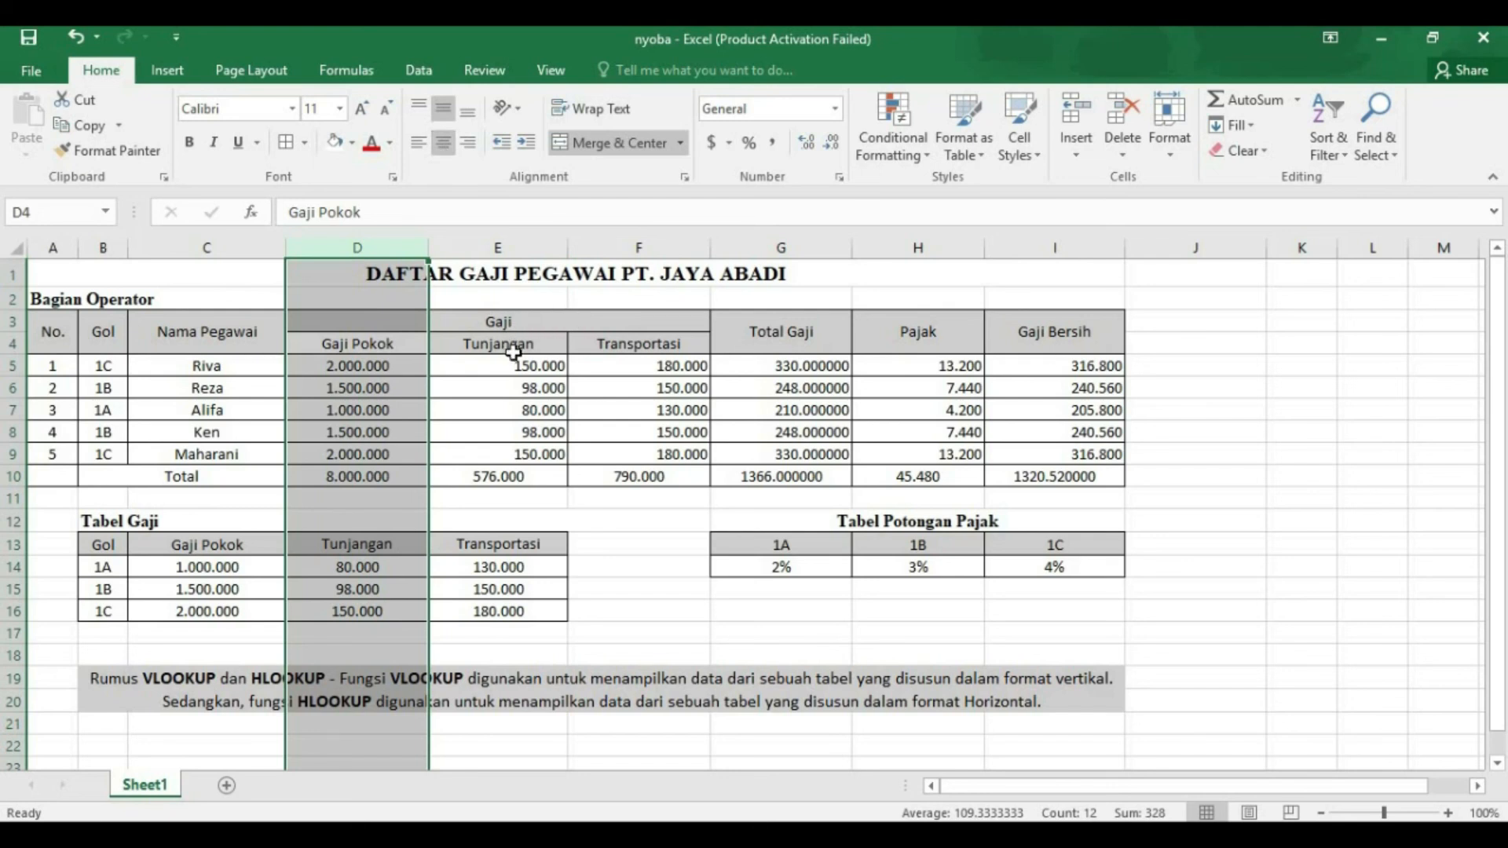
Center the contents of columns E and F horizontally
left_click(507, 247)
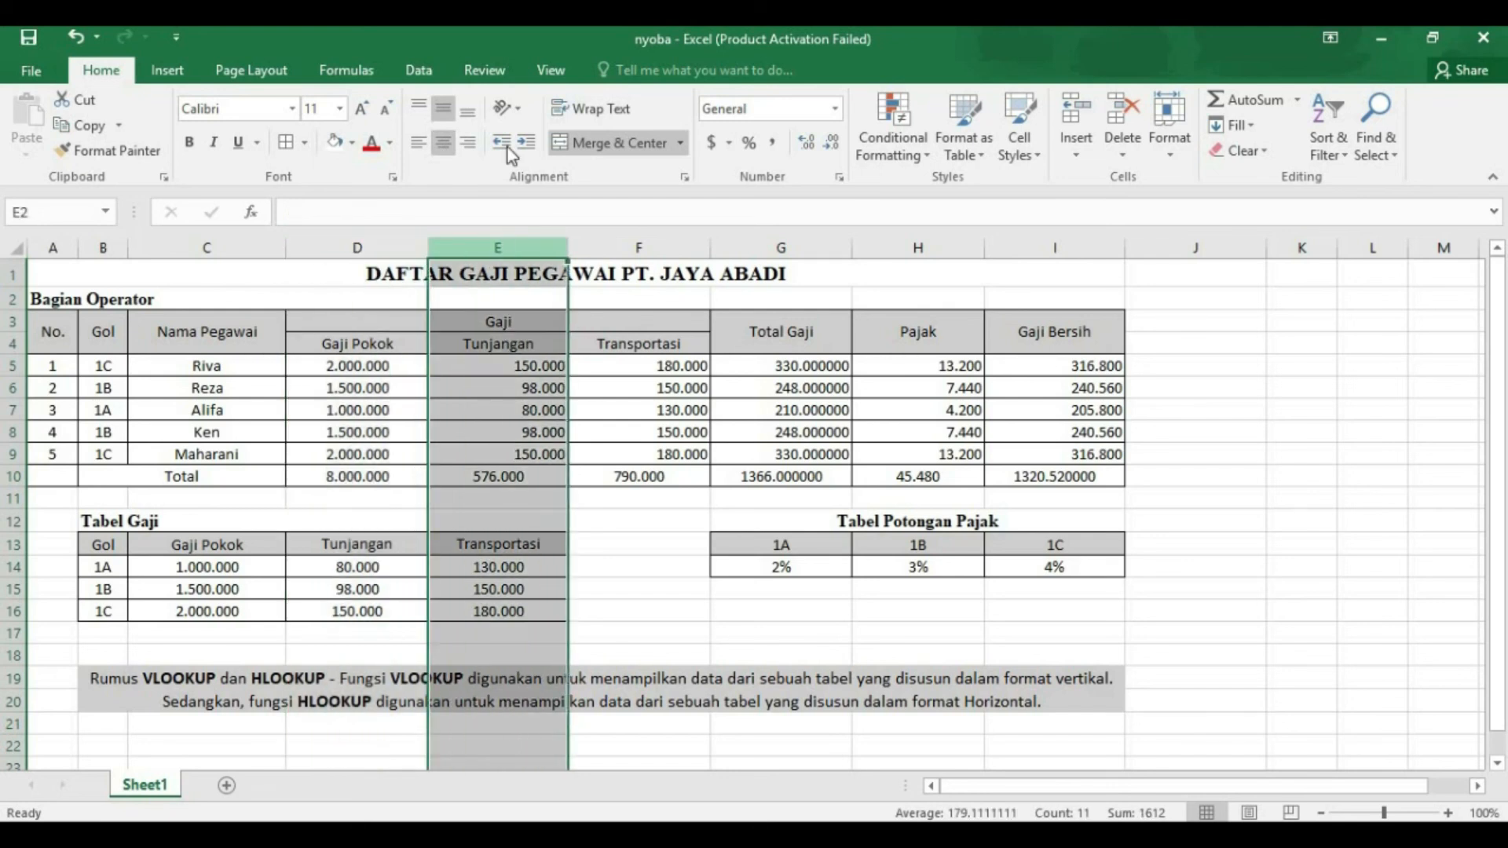
left_click(443, 143)
left_click(650, 321)
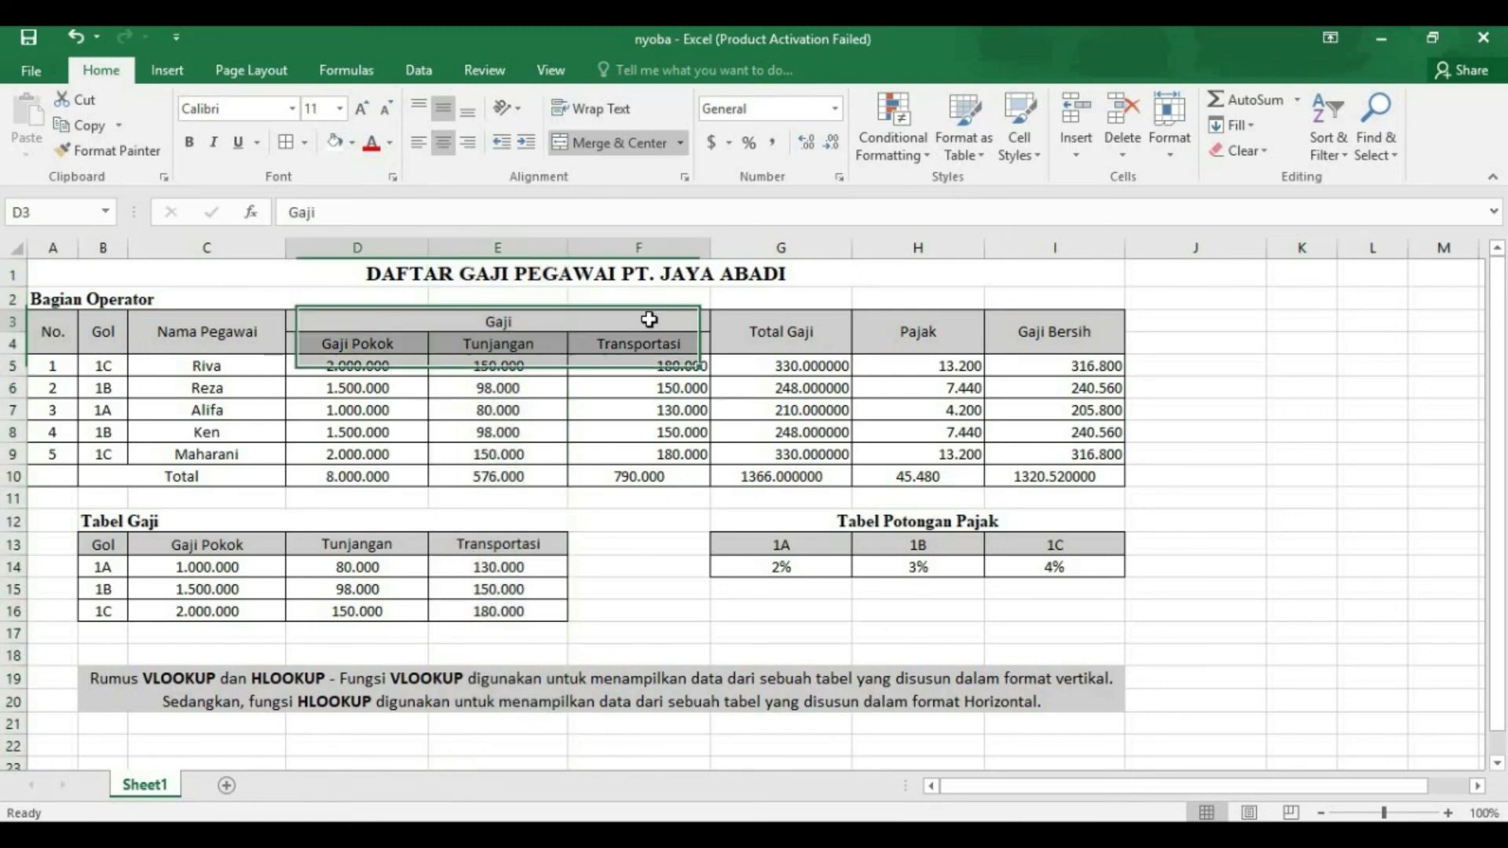
left_click(641, 246)
left_click(445, 143)
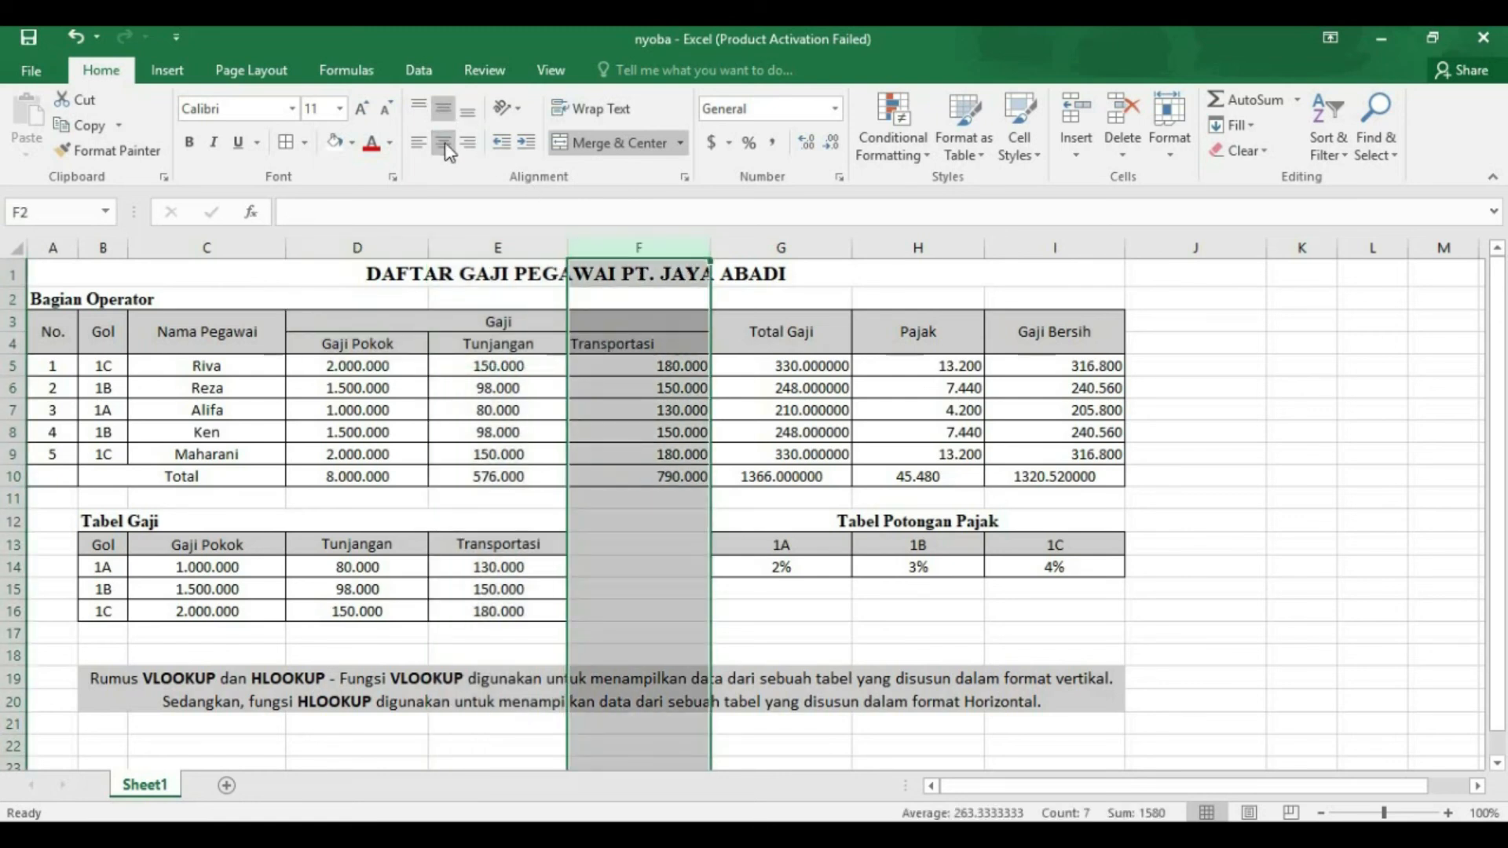
Center the Total Gaji header and values in G3:G9 horizontally
left_click(787, 334)
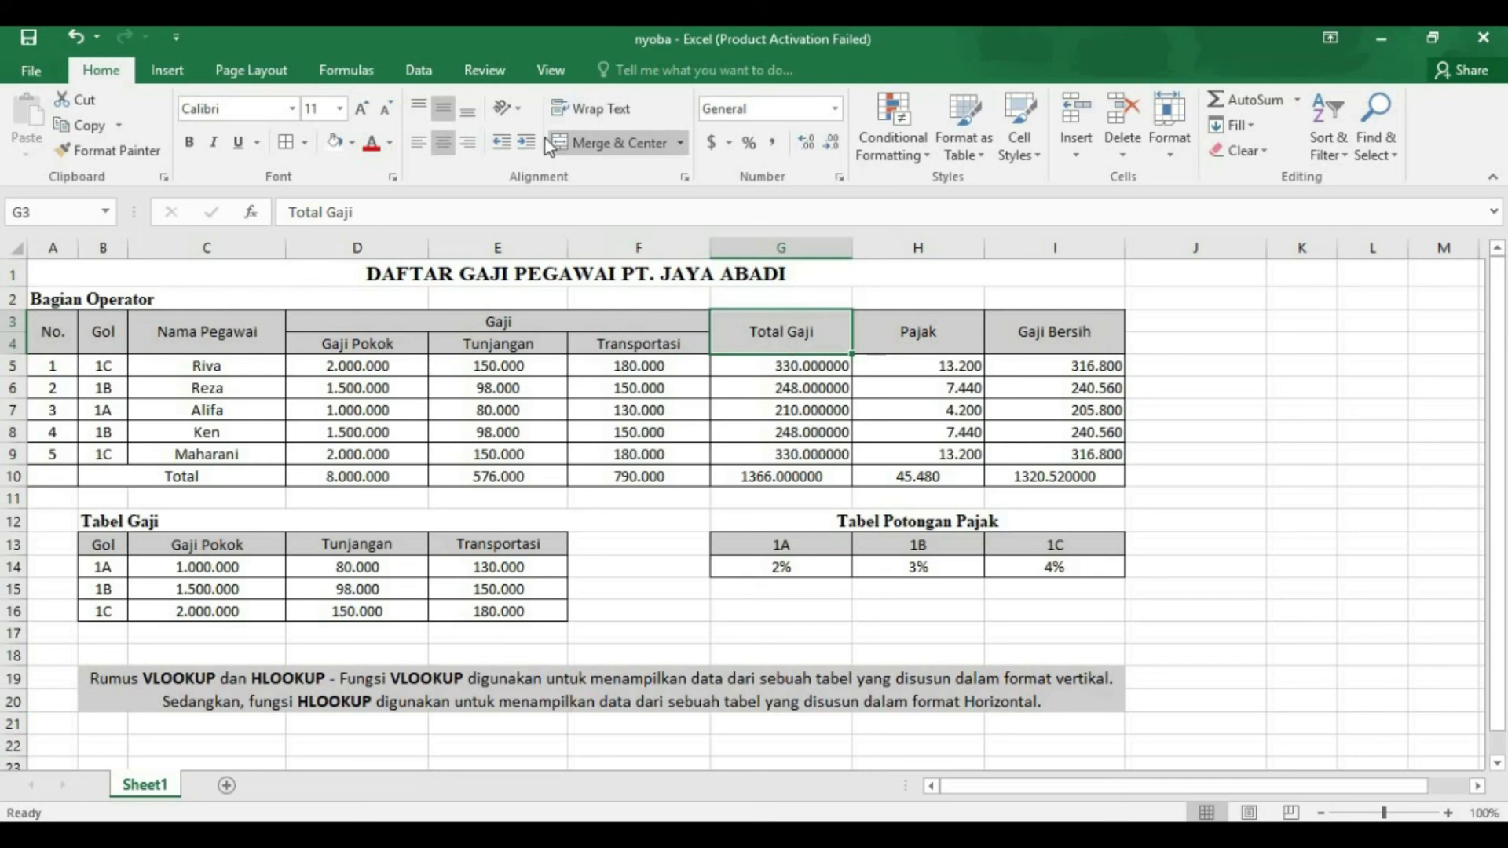
left_click_drag(768, 333, 811, 454)
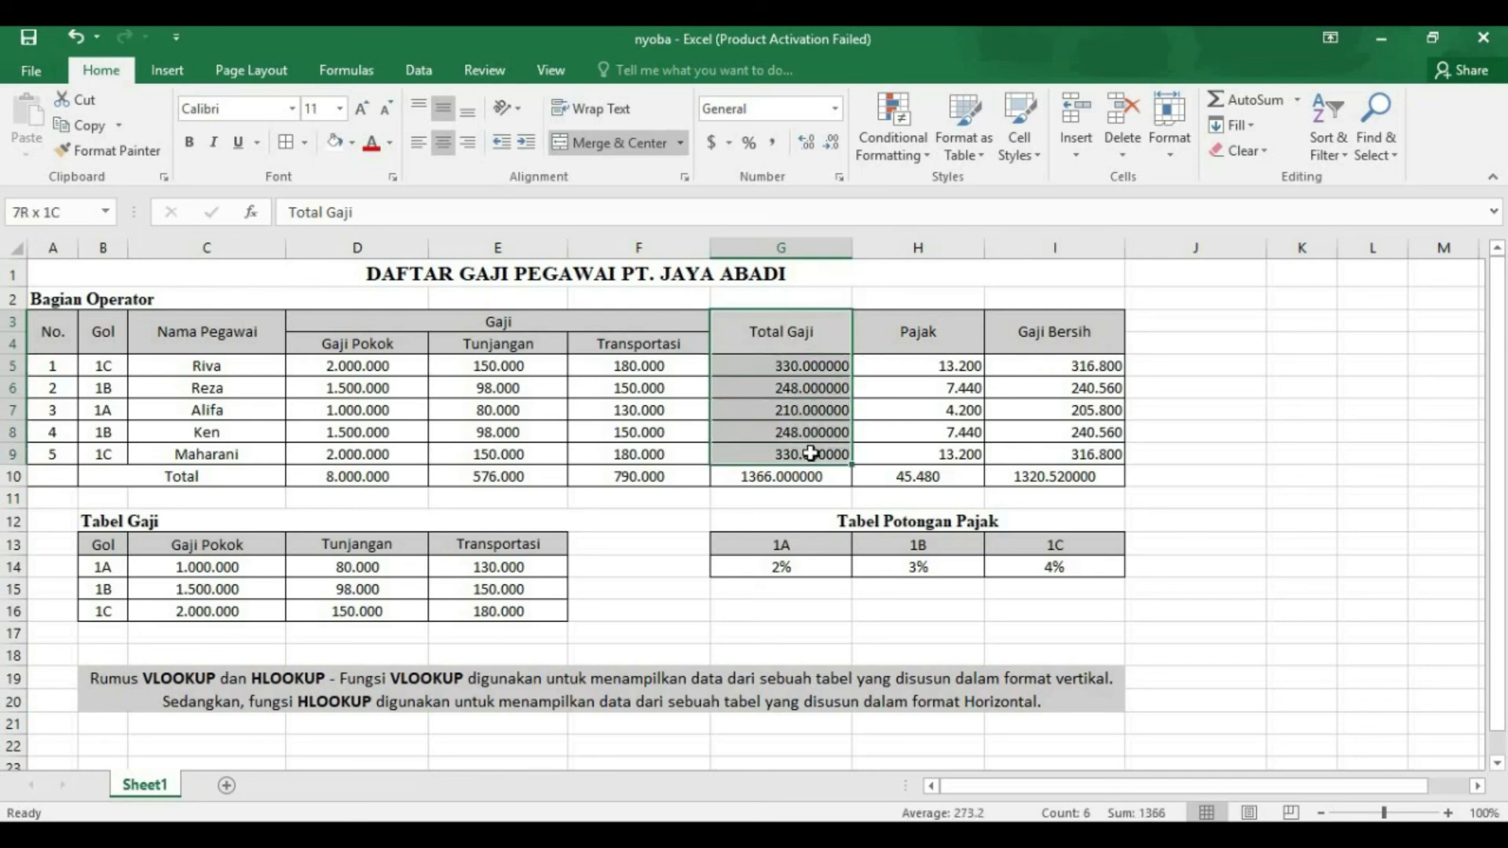
left_click(450, 146)
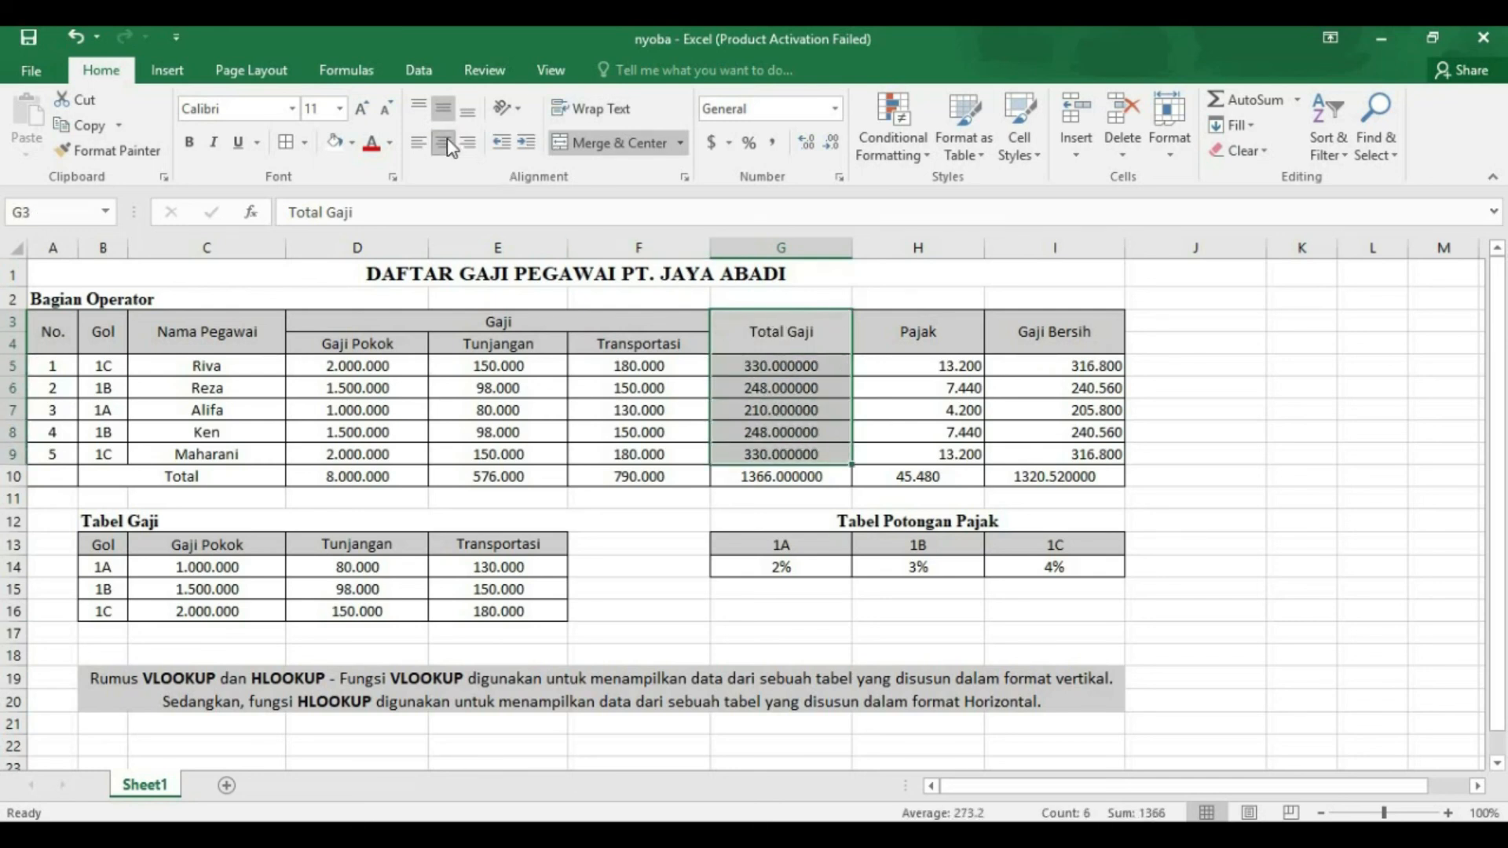
Align the Pajak values in H5:H9 to the middle vertically and center them horizontally
double_click(899, 370)
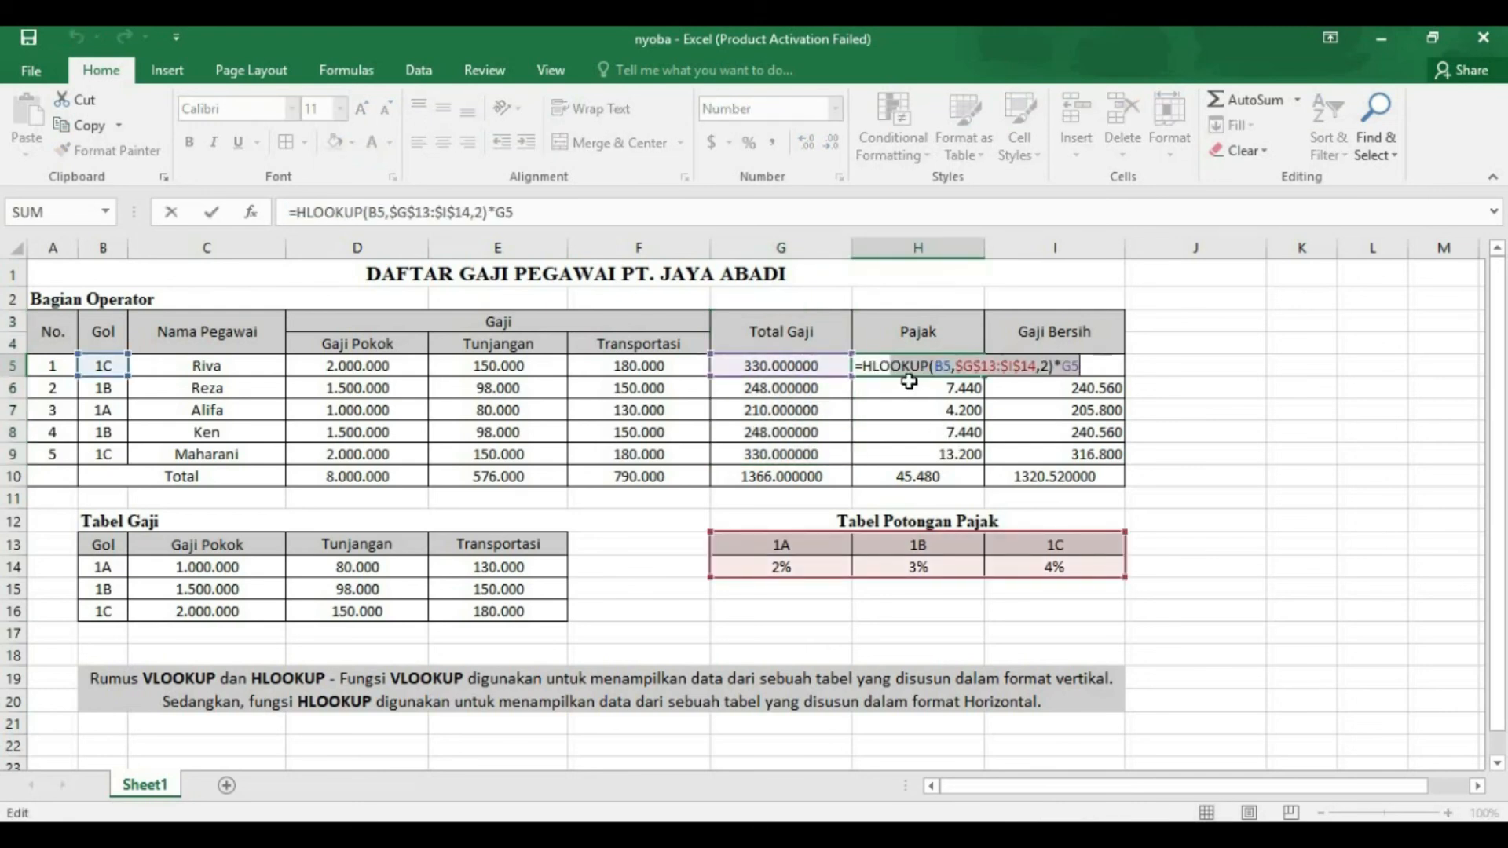
left_click(908, 384)
left_click_drag(894, 373, 900, 457)
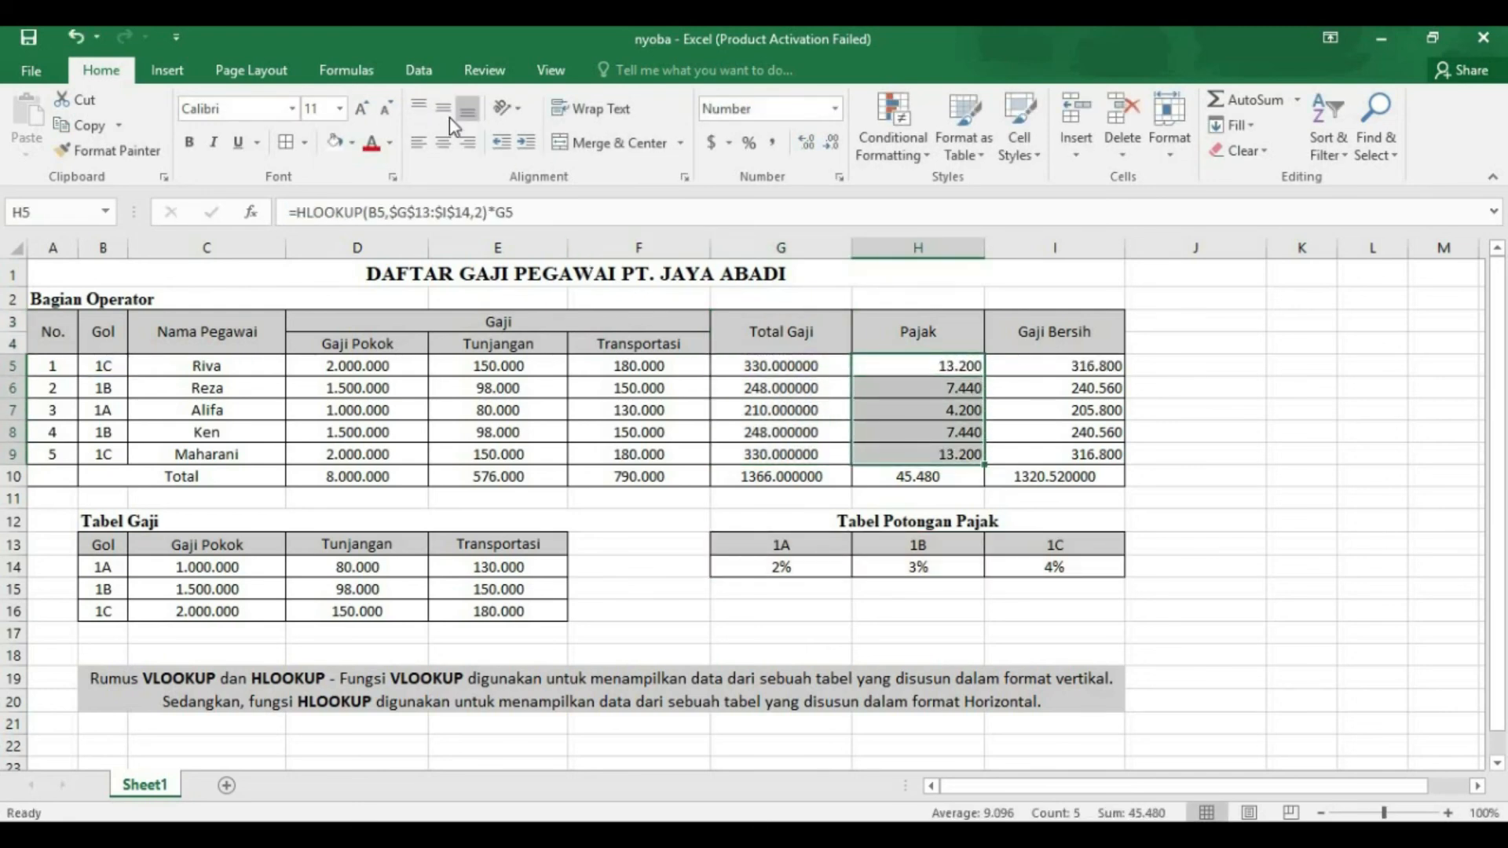
left_click(444, 110)
left_click(444, 143)
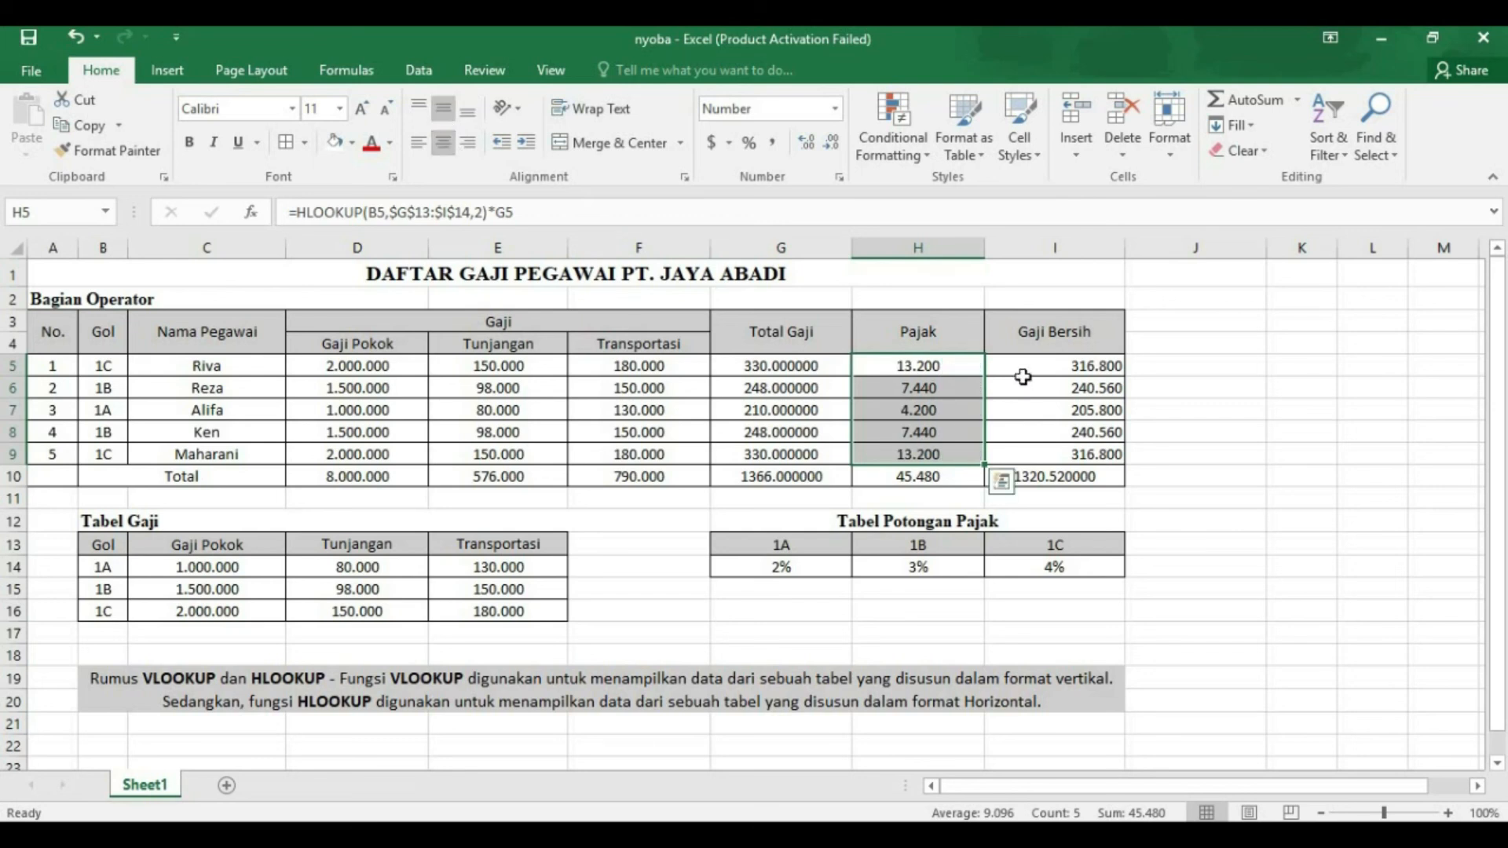
Center the Gaji Bersih values in I5:I9 horizontally
left_click_drag(1024, 363, 1050, 455)
left_click(444, 143)
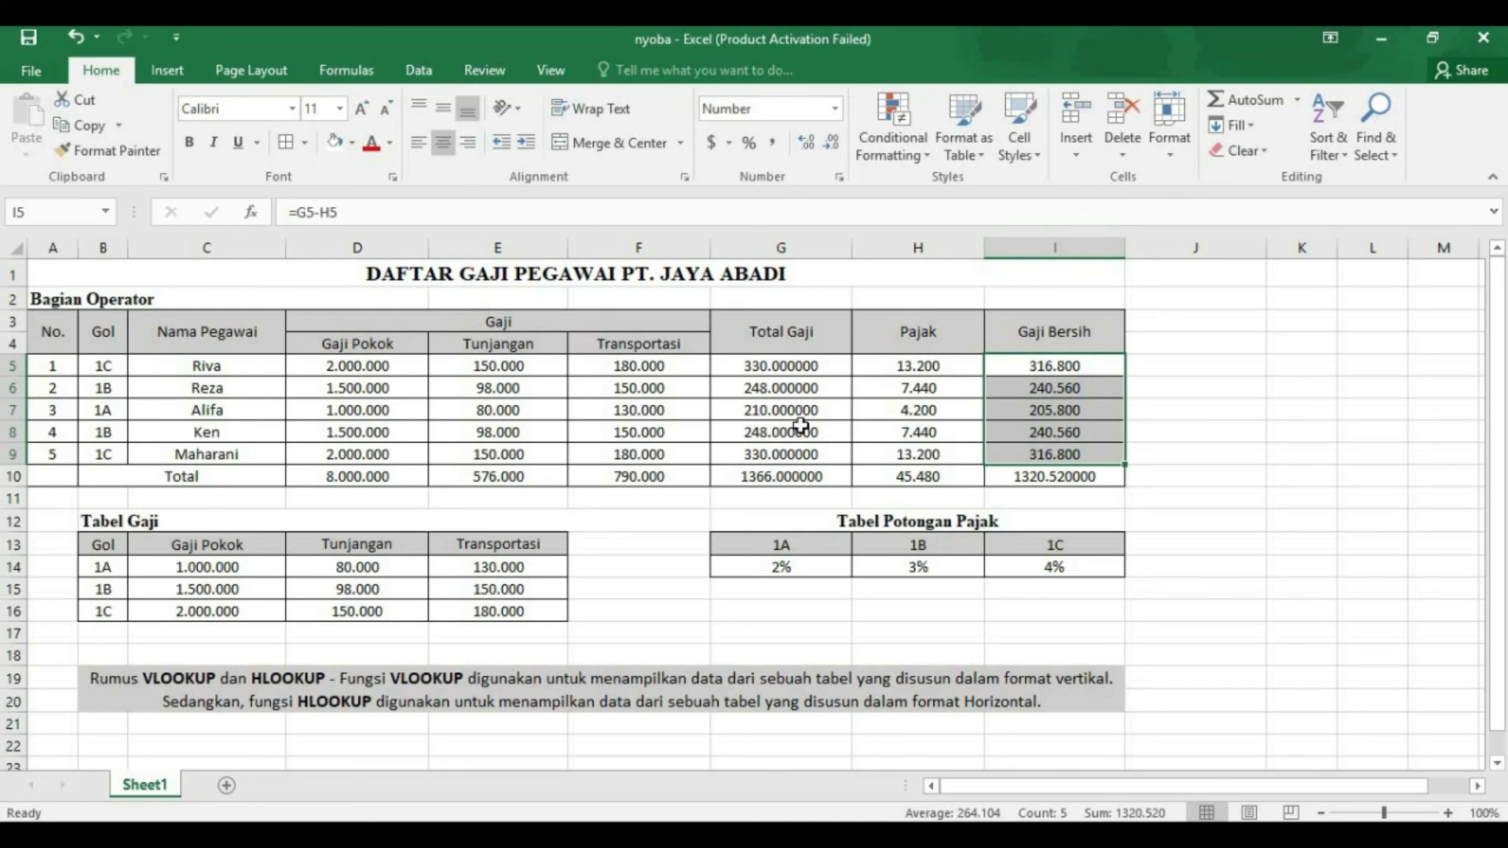
left_click(1169, 451)
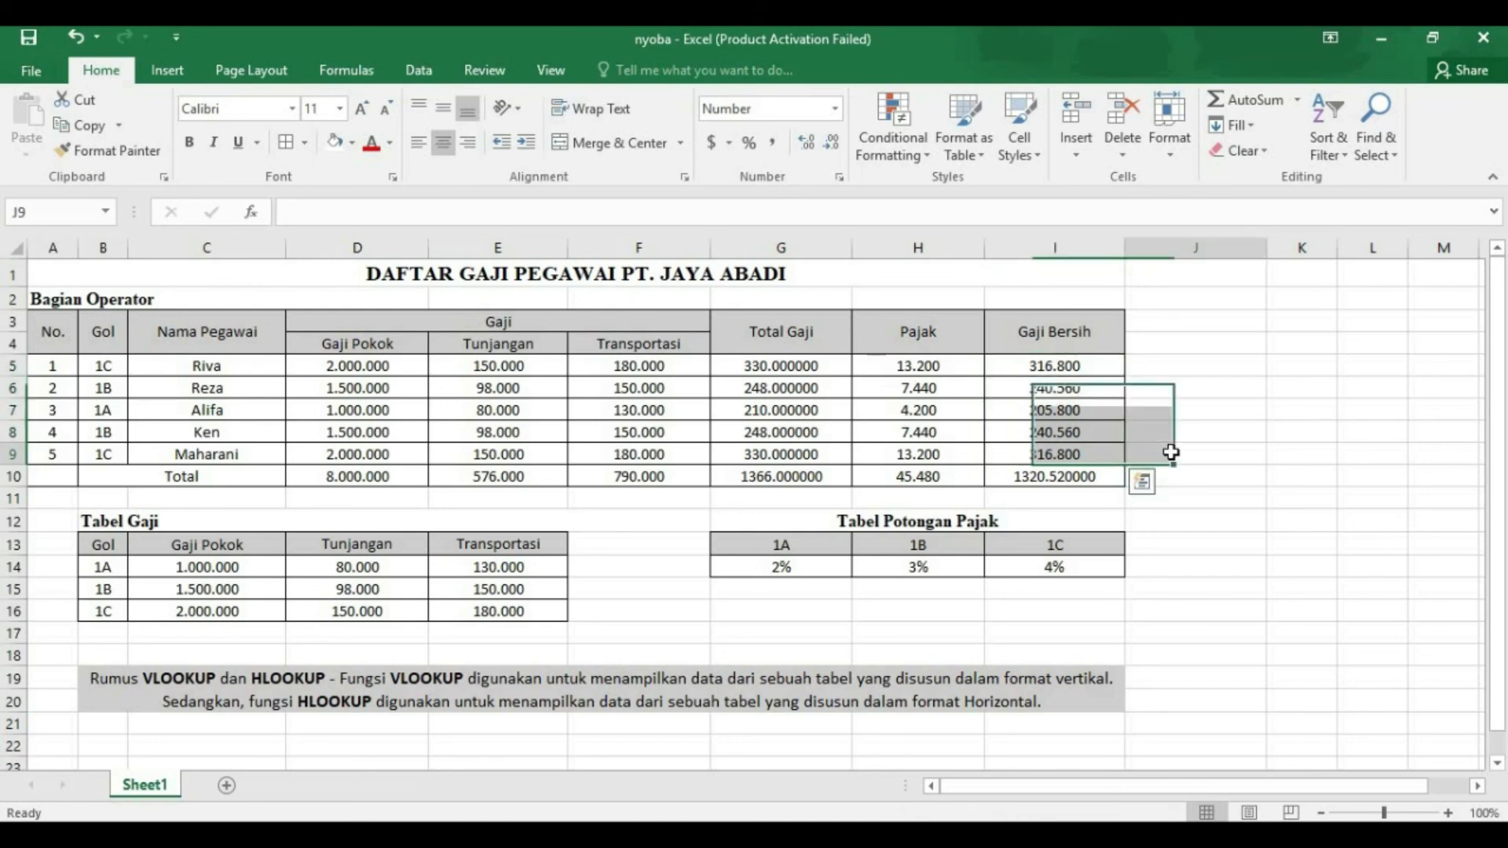